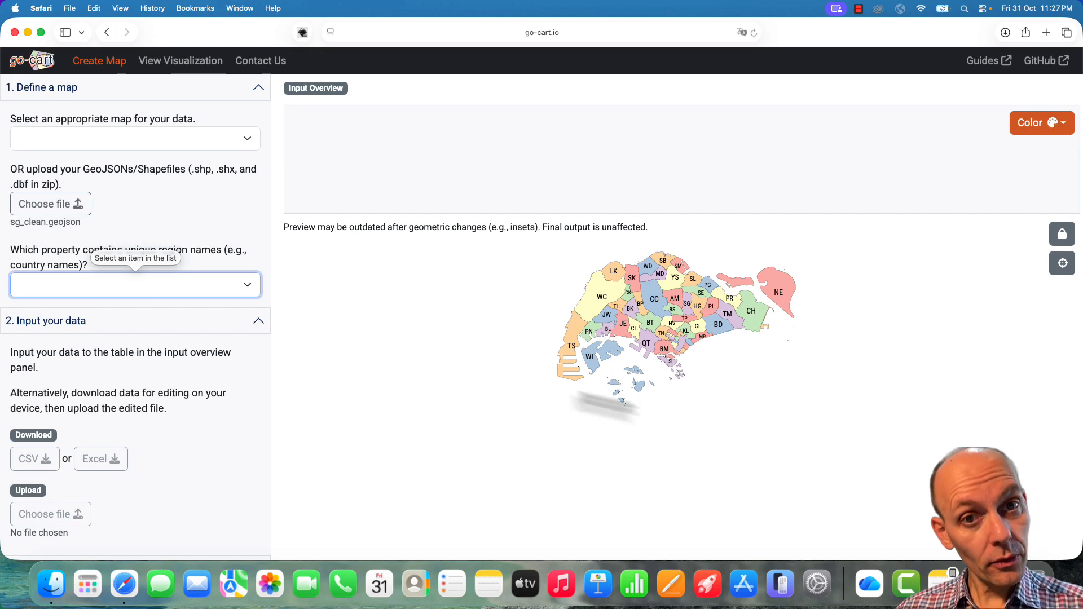
- Choose the property holding the unique region names and set the Population column's visualization to a Contiguous cartogram
click(247, 286)
click(246, 286)
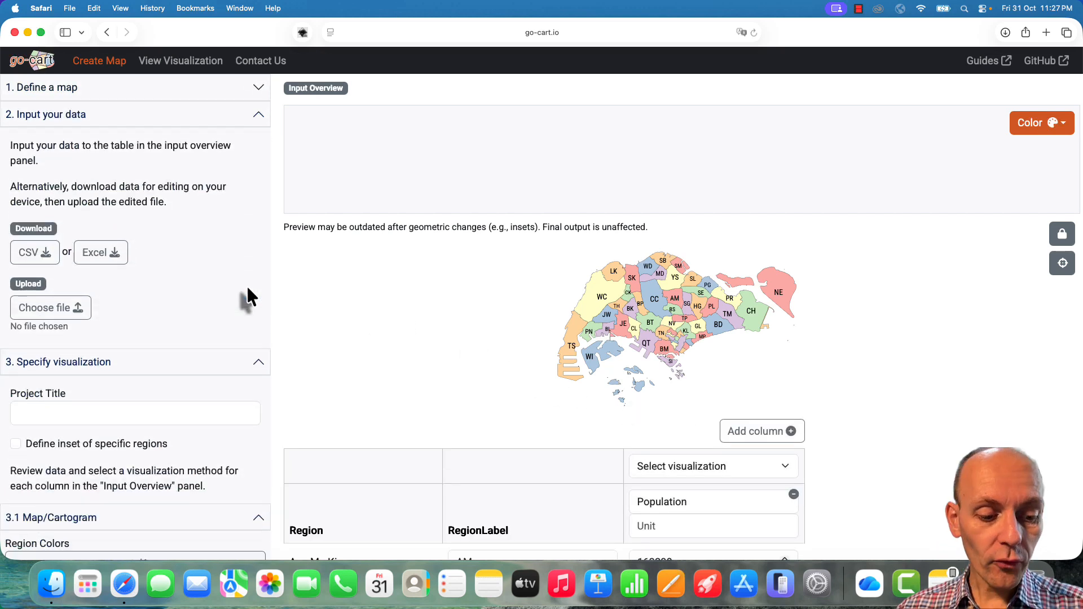
scroll(377, 503, down, 5)
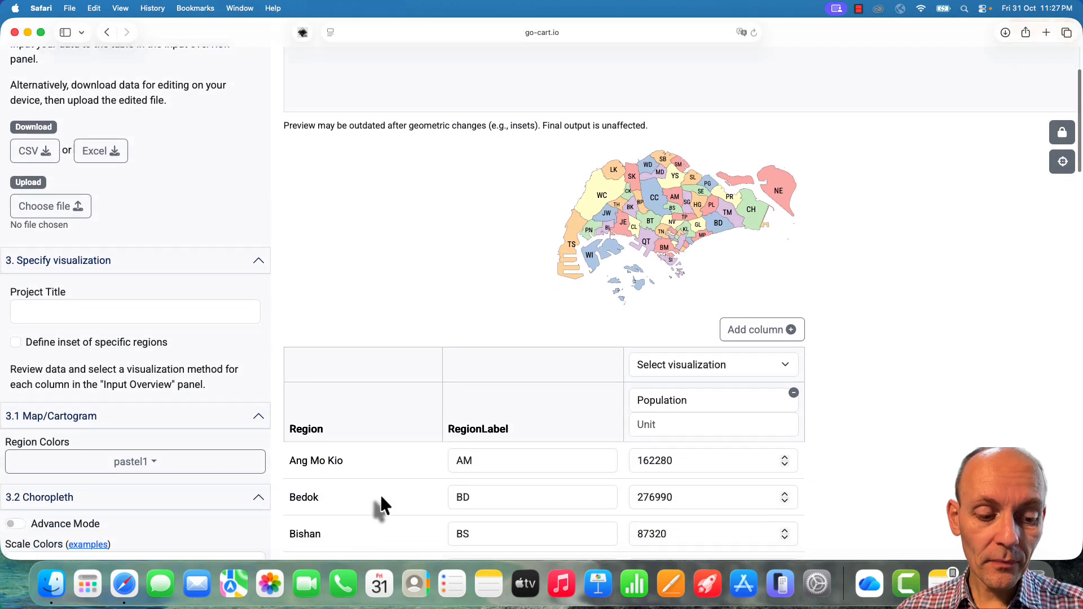
click(784, 327)
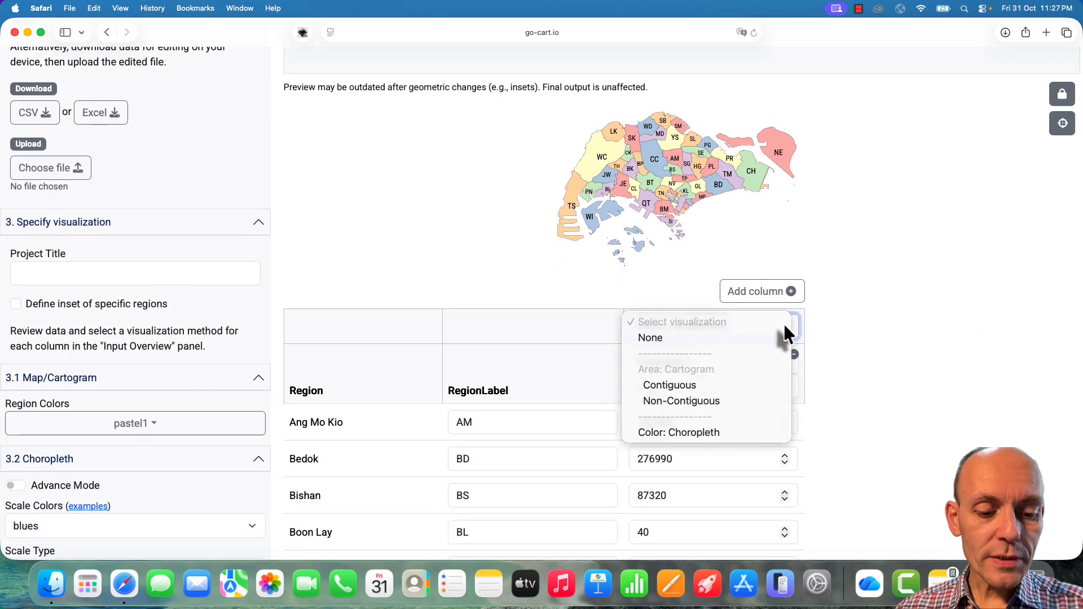
click(695, 384)
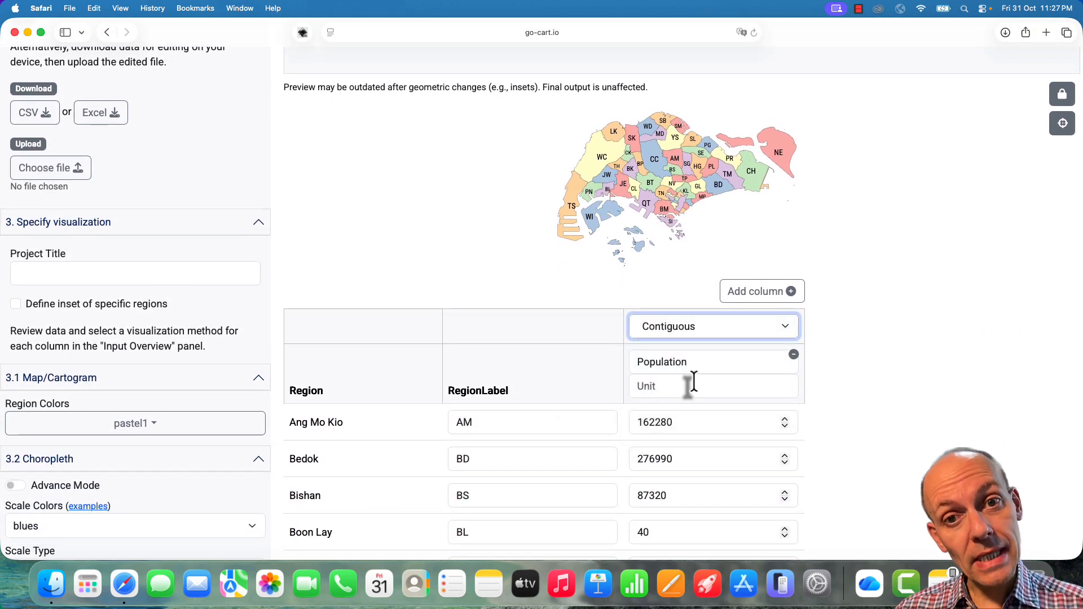
- Generate the population cartogram from the entered region data
scroll(251, 490, down, 10)
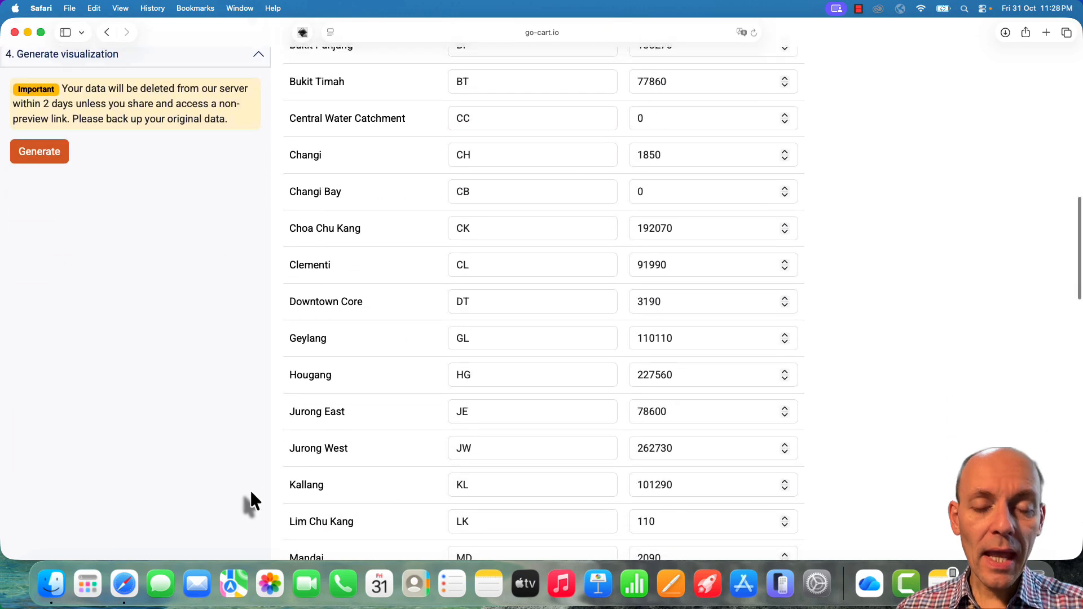
scroll(73, 237, up, 1)
click(57, 214)
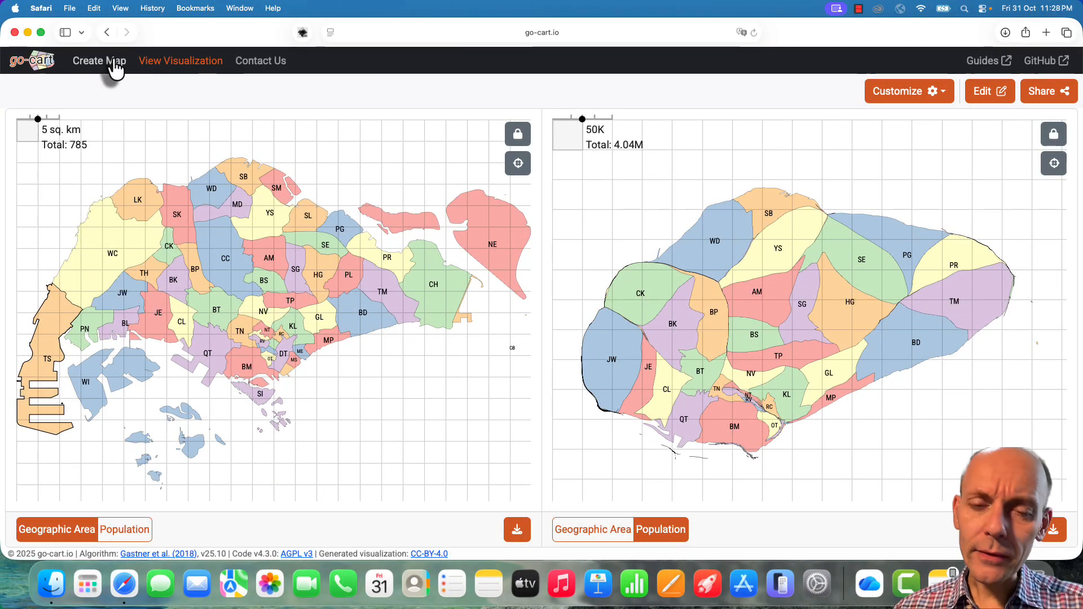
- Start a new map and try to upload MasterPlan2019PlanningAreaBoundaryNoSea.geojson as its boundary file
click(113, 61)
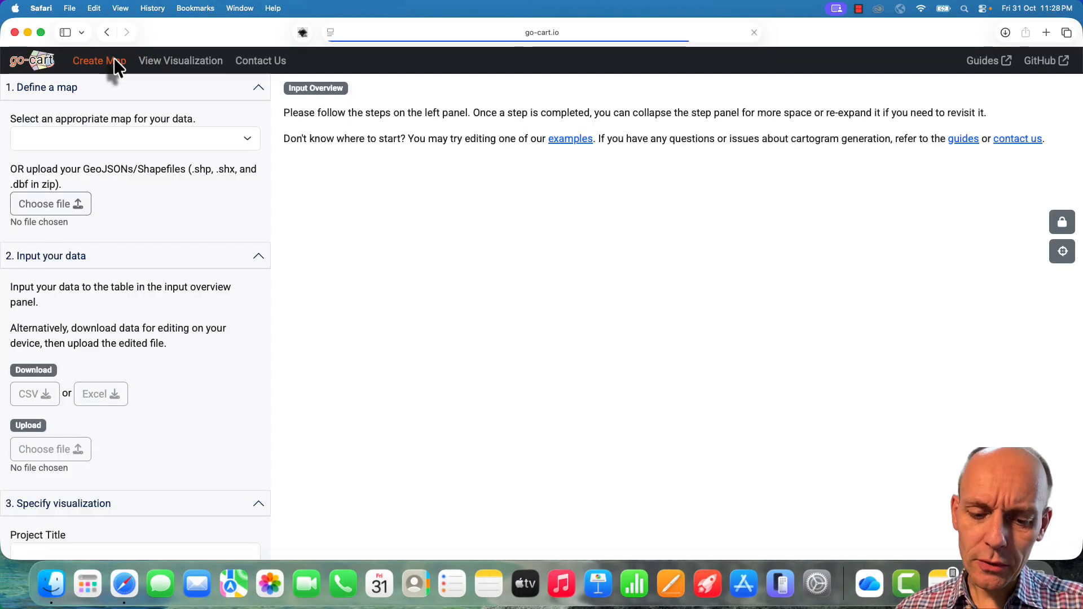
click(52, 204)
click(451, 225)
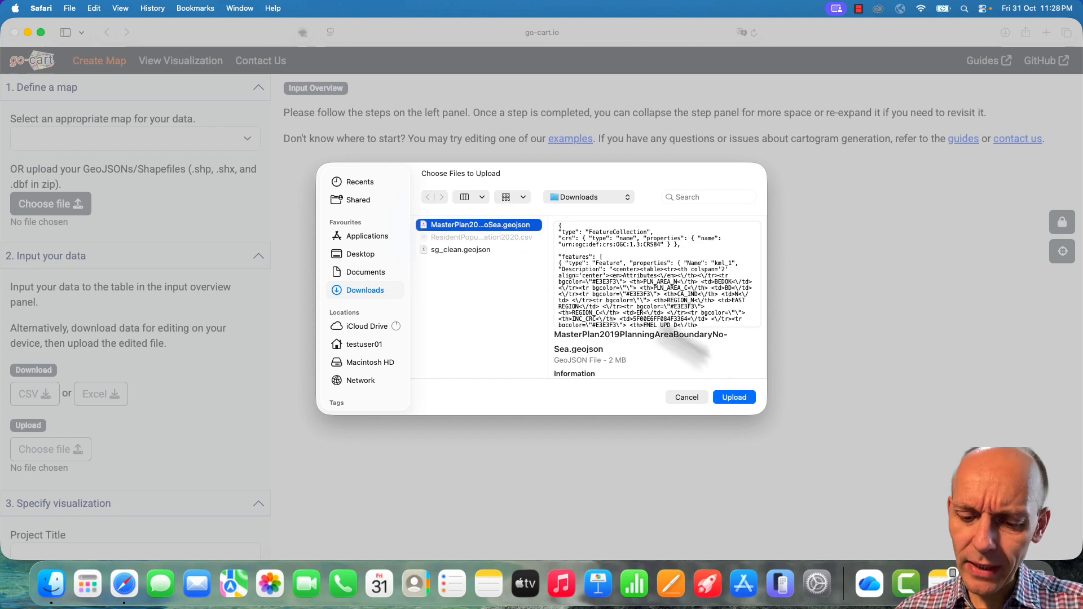
click(735, 397)
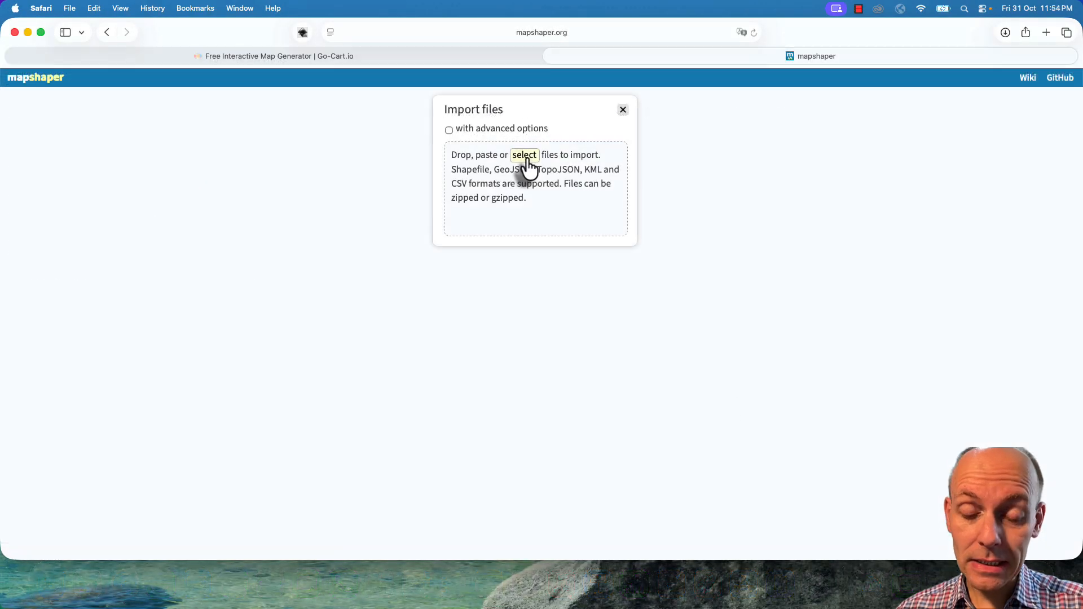
- Switch to mapshaper, import MasterPlan2019PlanningAreaBoundaryNoSea.geojson with default options, and enable line intersection detection
click(525, 157)
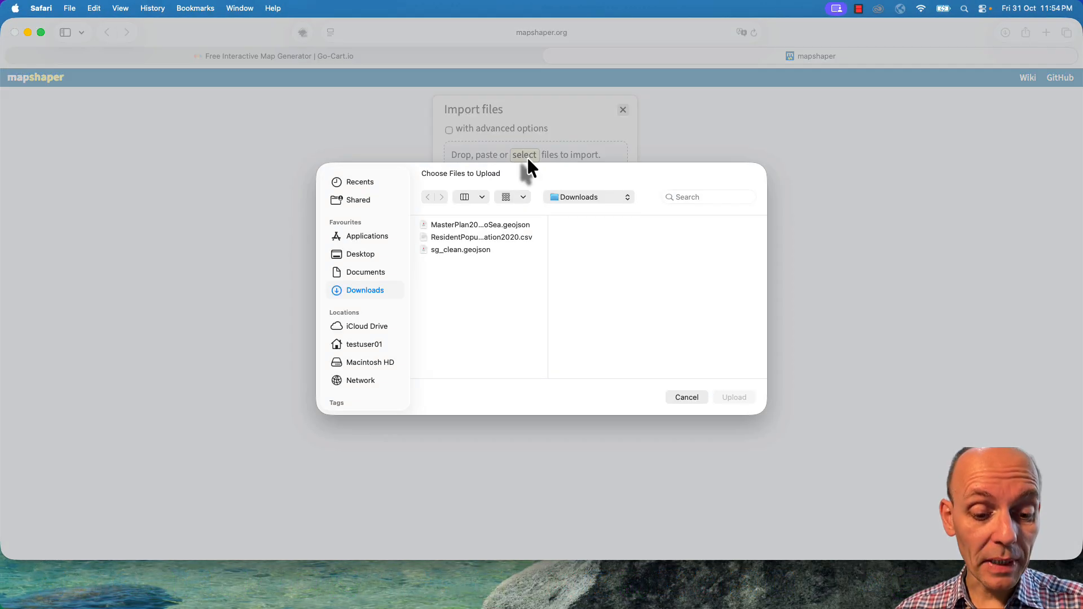
click(513, 225)
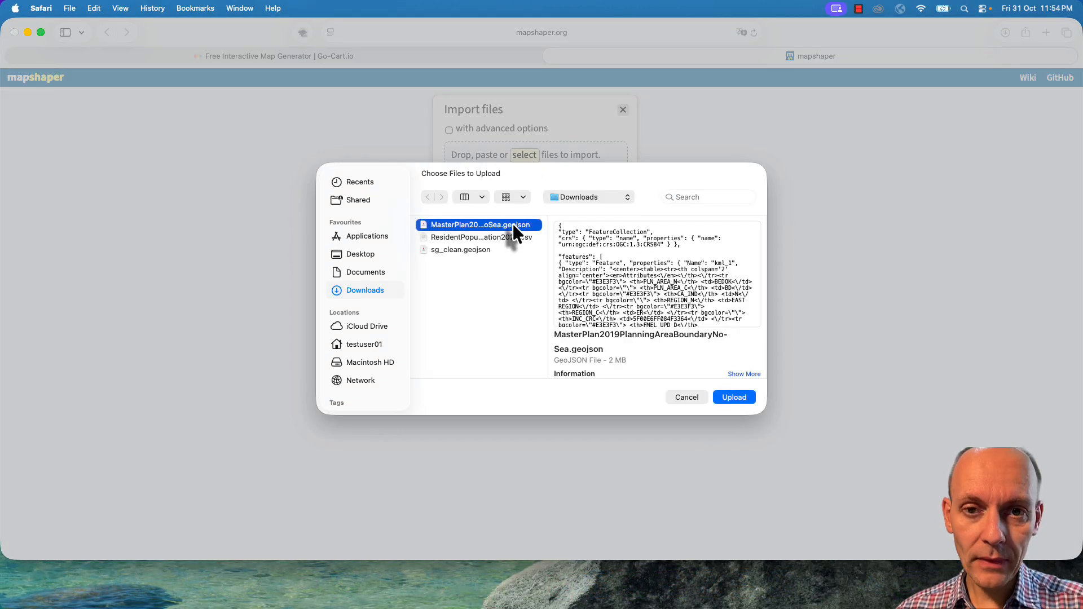
click(737, 399)
click(982, 80)
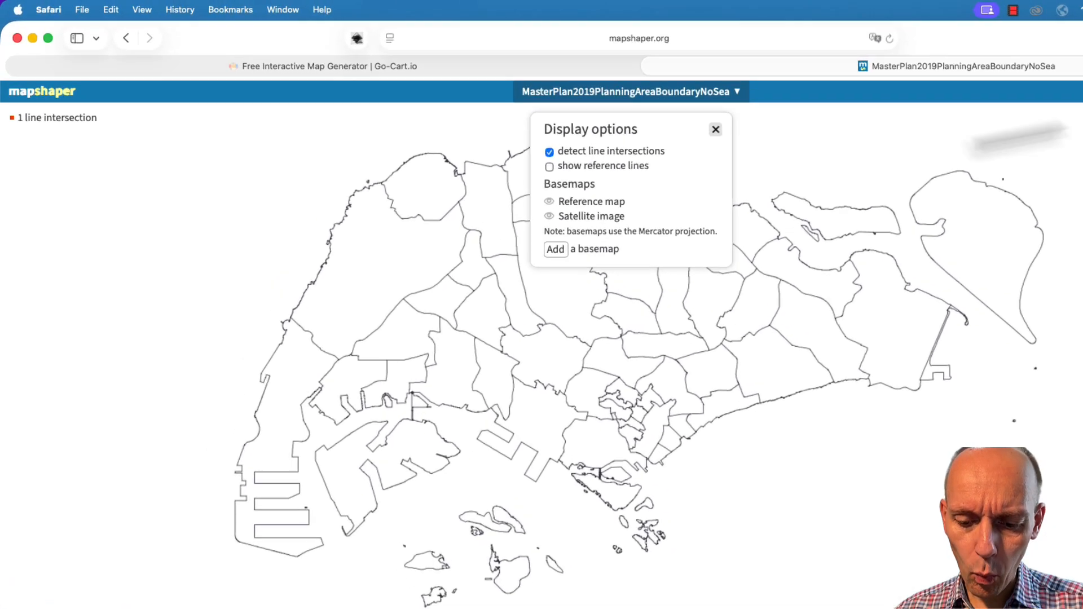
click(715, 130)
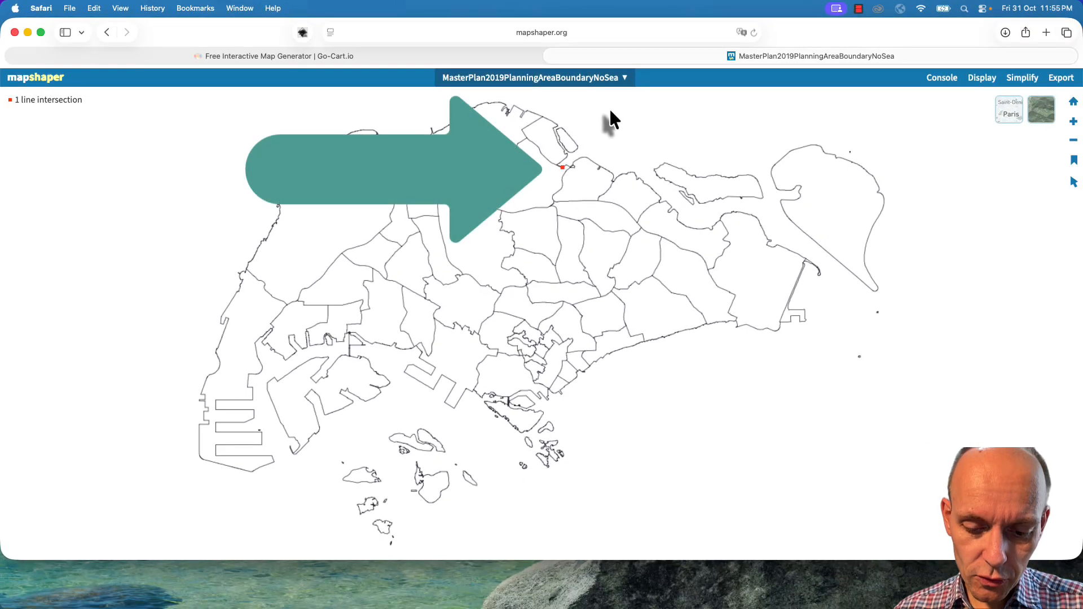
- Examine the marked line intersection near the northern coast at close range and activate the feature pointer tool
drag(564, 192, 564, 293)
scroll(564, 293, up, 15)
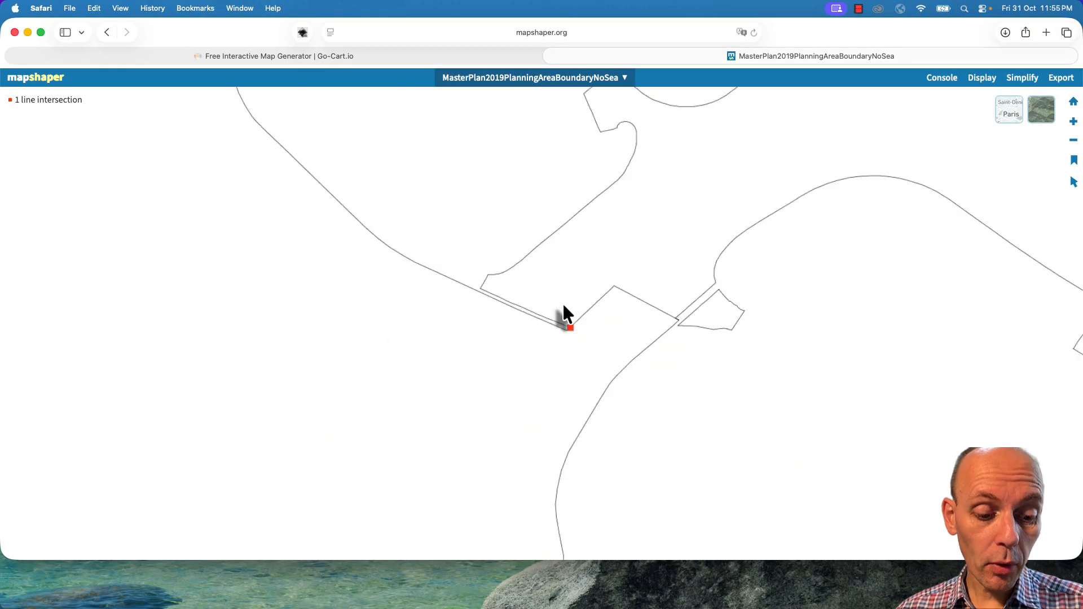
scroll(635, 355, up, 5)
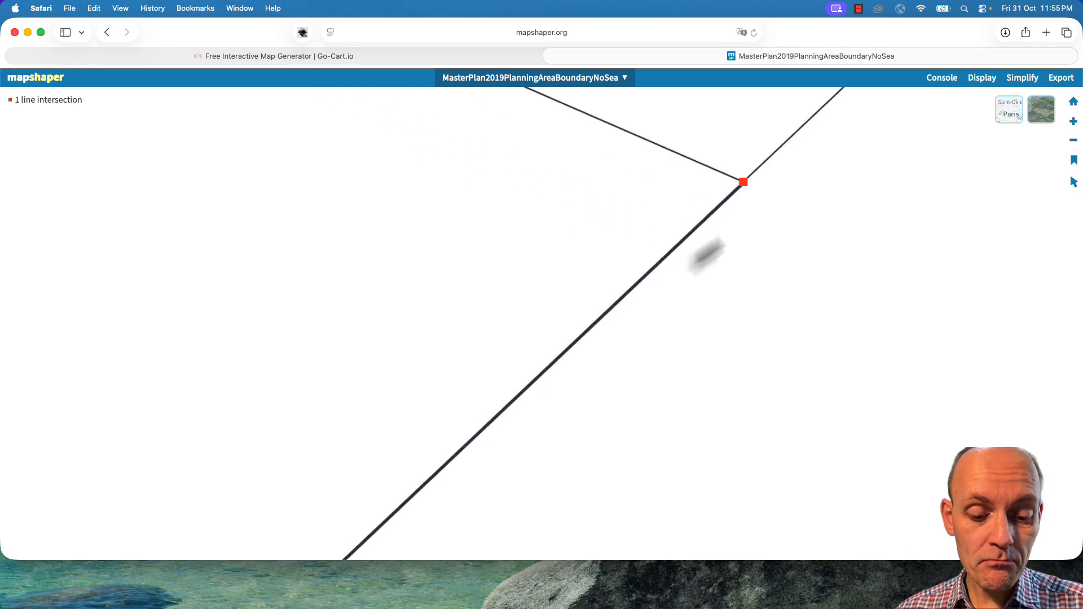
drag(736, 187, 580, 316)
scroll(580, 317, up, 10)
click(1074, 182)
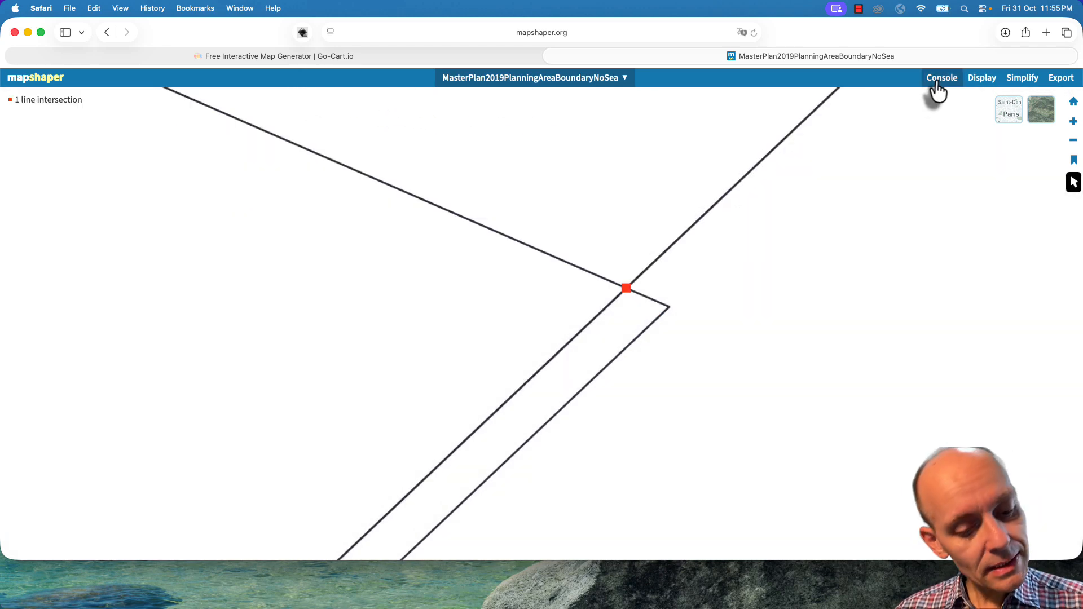
- Run the -clean command in the mapshaper console to repair the planning area layer's geometry
click(939, 81)
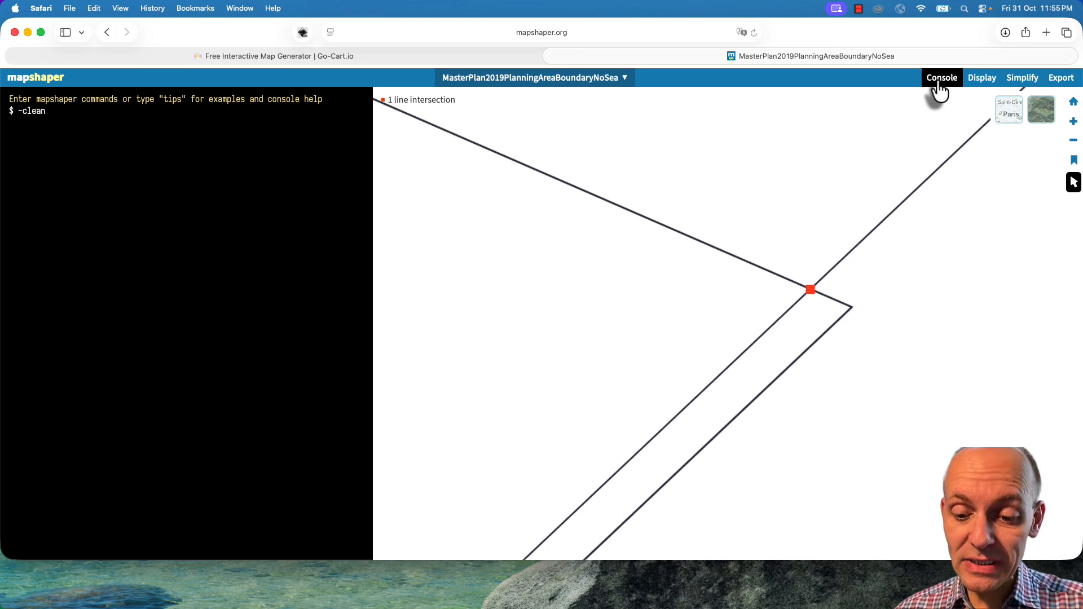
text(-clean)
key(Return)
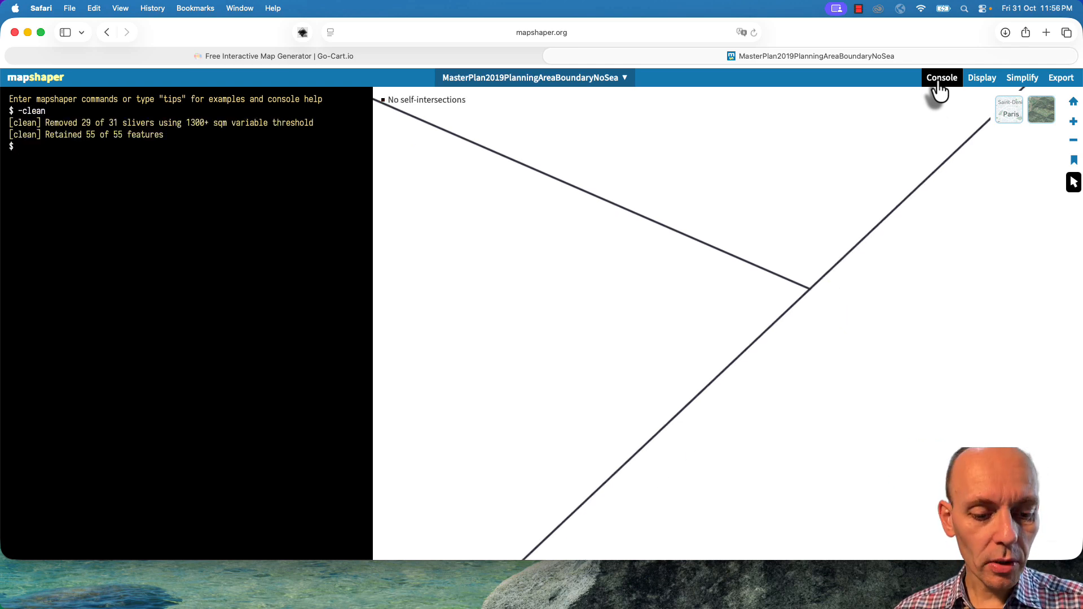
- Export the cleaned layer as GeoJSON using the command line option "-o sg_planning_areas_tmp.geojson"
click(1062, 80)
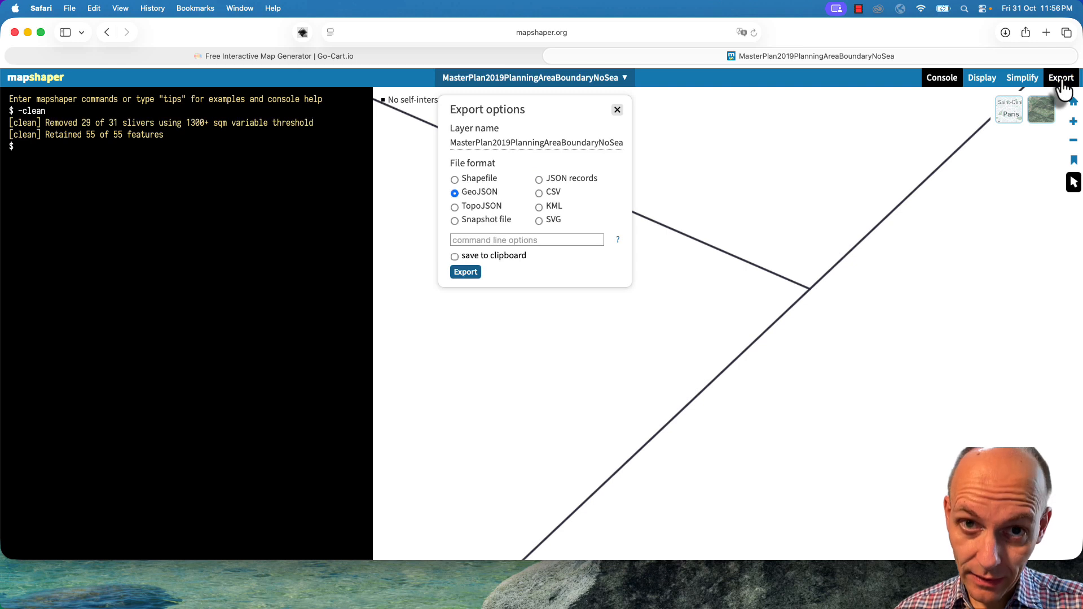
click(590, 240)
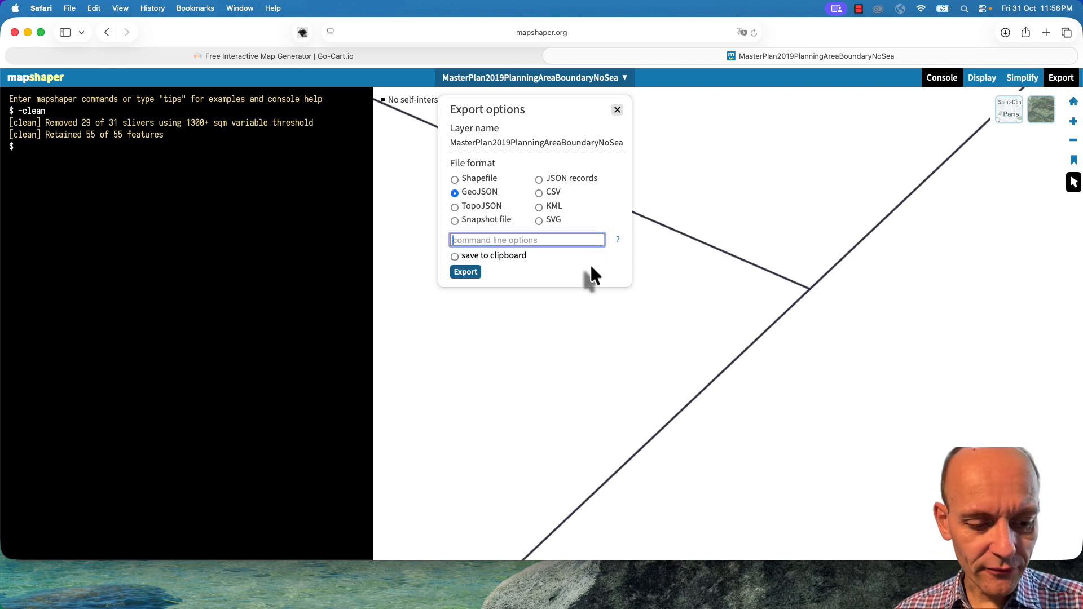
text(-o)
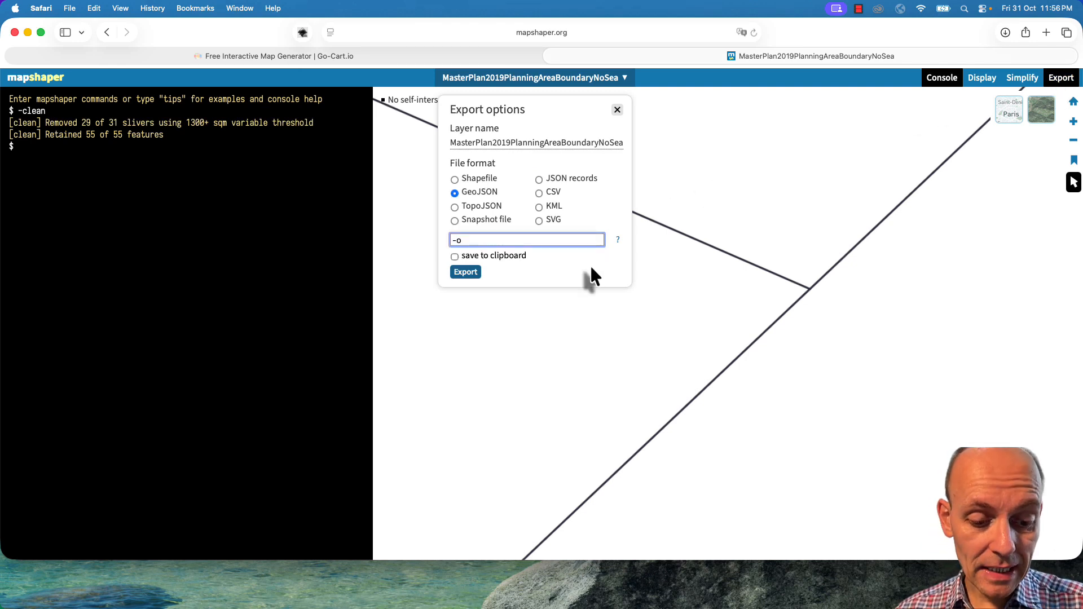
text( sg_planning)
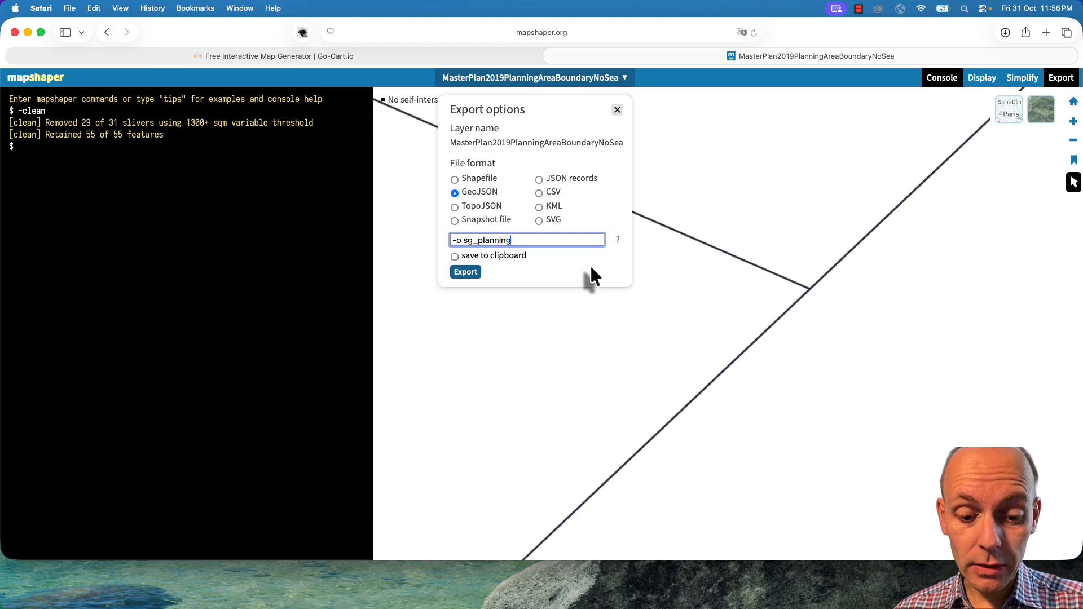
text(_areas_tmp.)
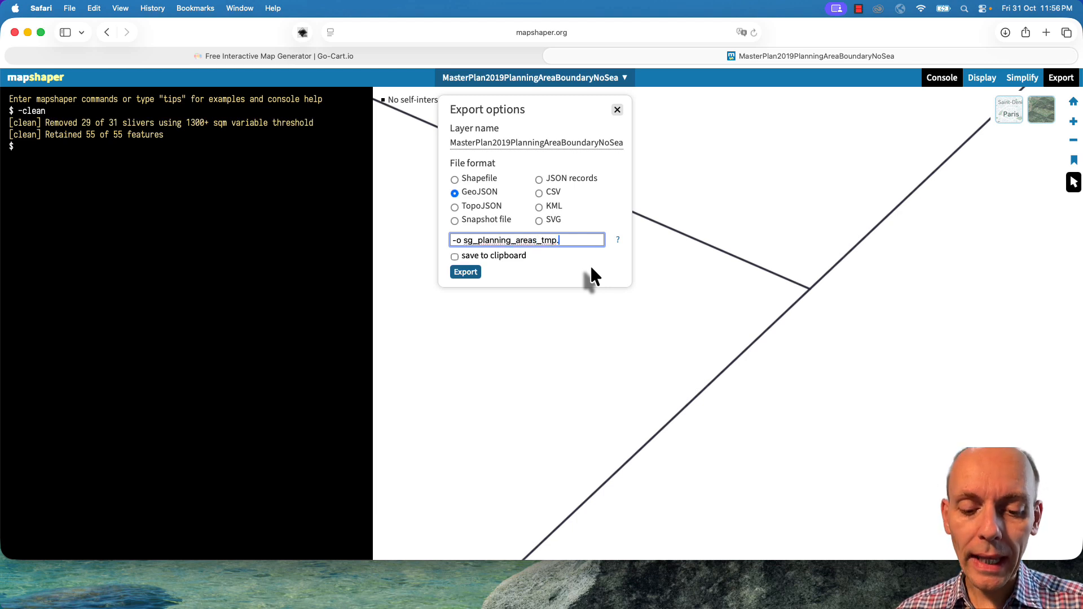
text(geojson)
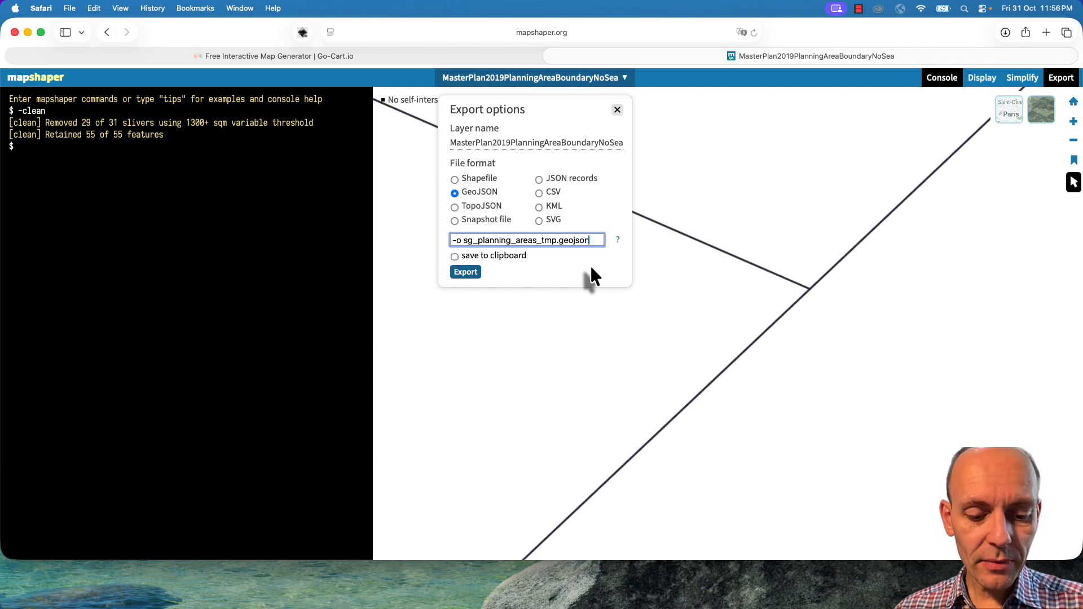
click(465, 272)
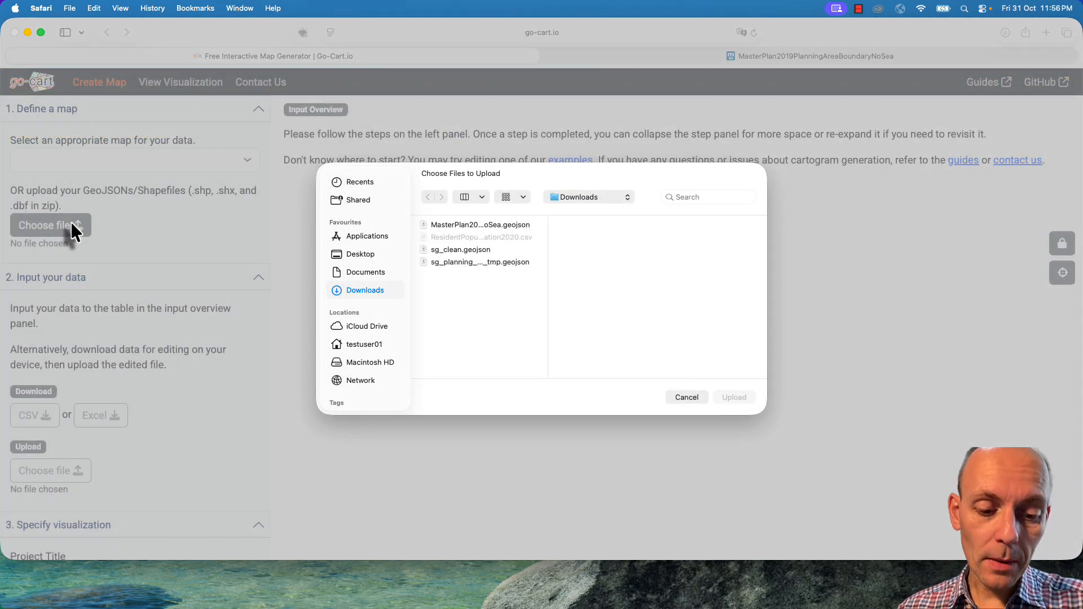
- Switch back to go-cart.io, upload sg_planning_areas_tmp.geojson, and use Name as the property with unique region names
click(440, 262)
click(734, 397)
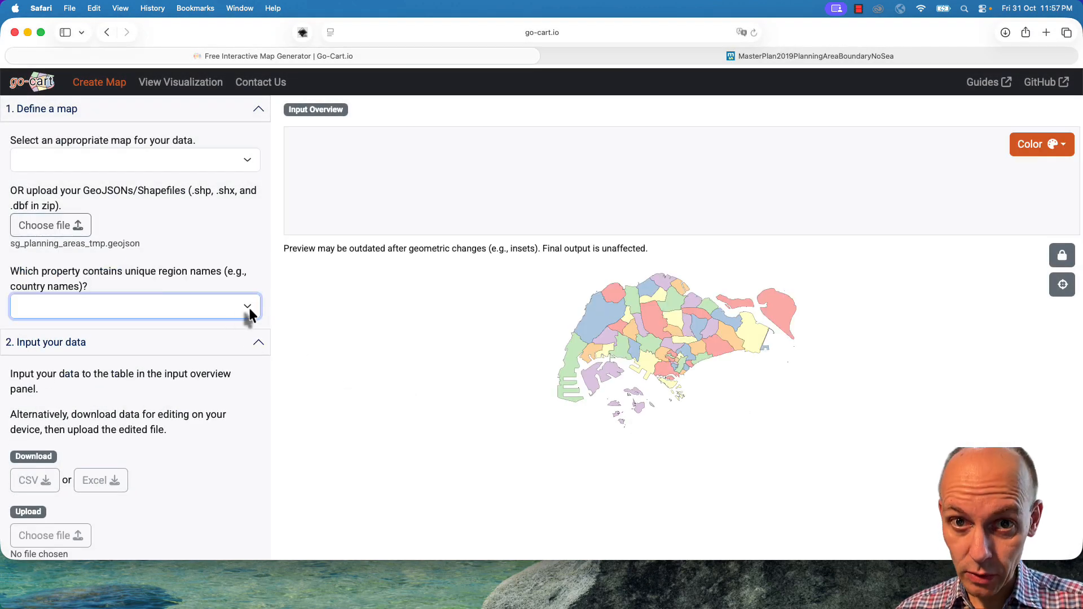
click(248, 306)
click(237, 304)
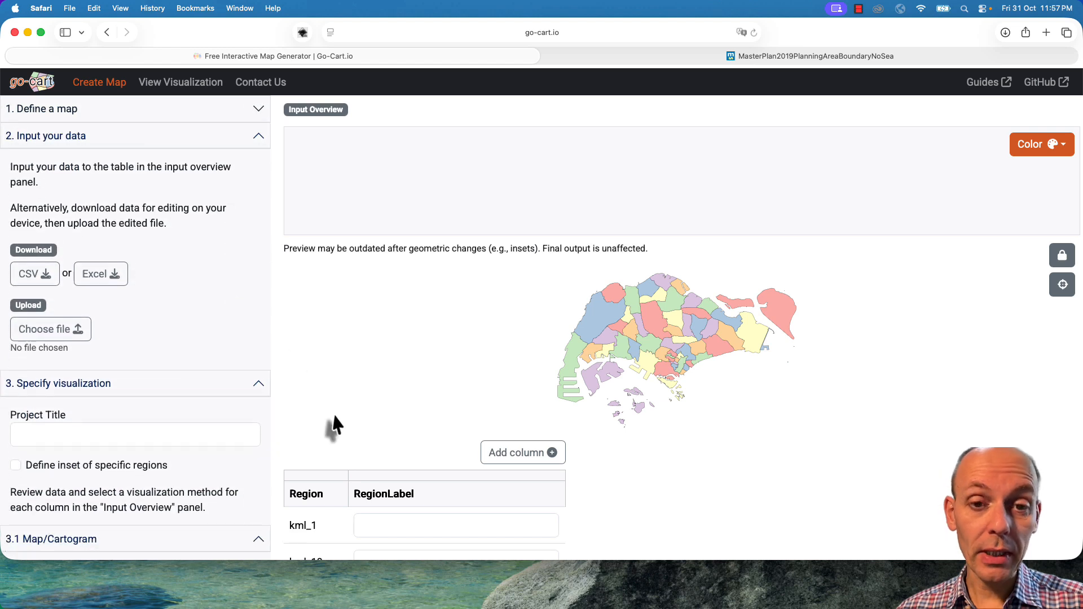
- Review the Region column's entries and change the unique region name property to Description
scroll(364, 501, down, 3)
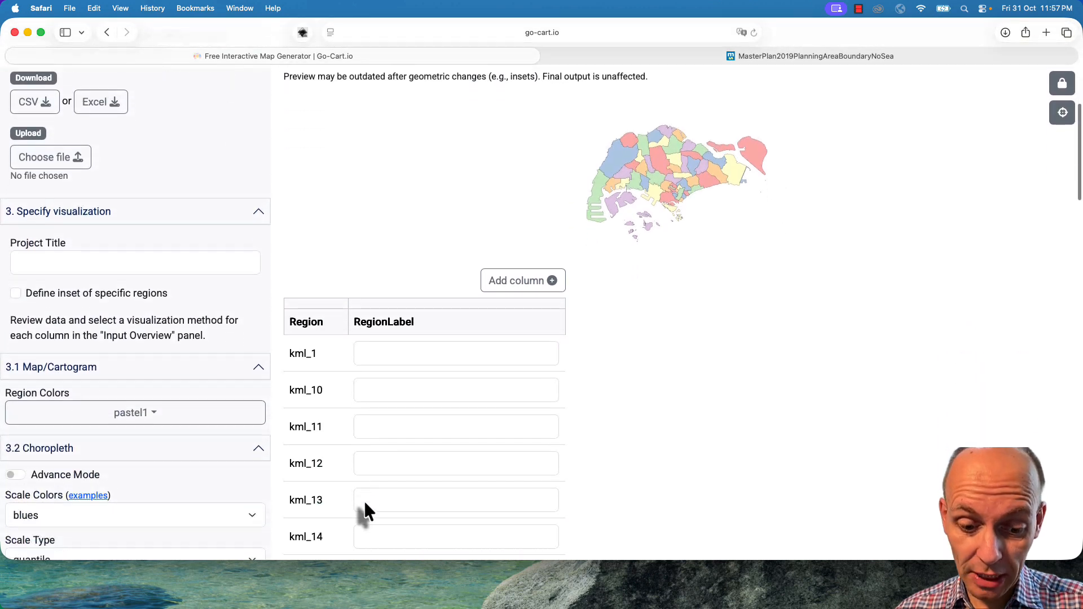
scroll(364, 511, down, 1)
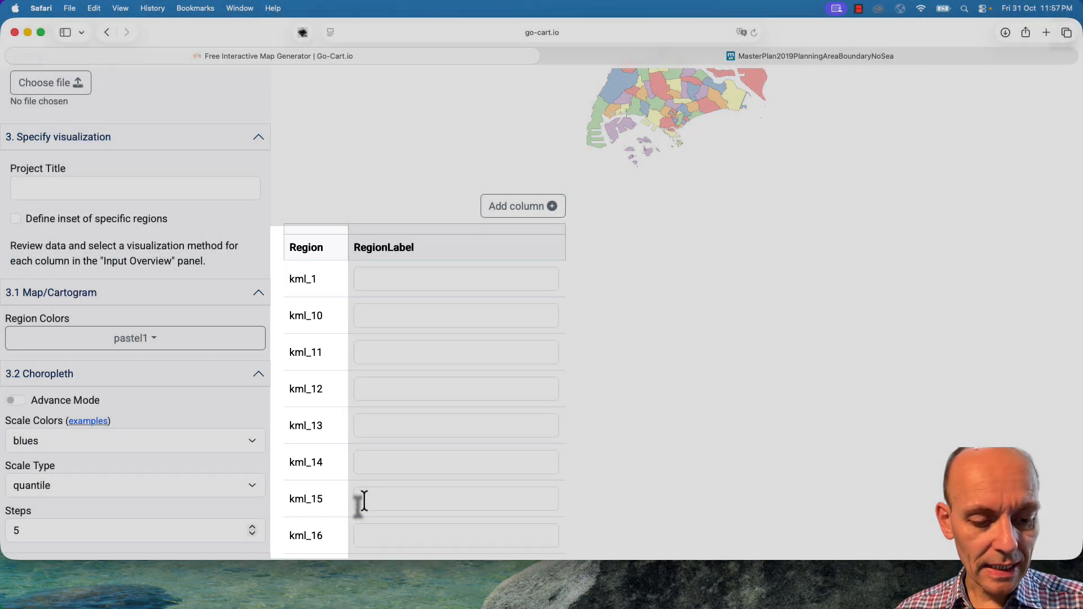
scroll(87, 237, up, 1)
scroll(87, 234, up, 10)
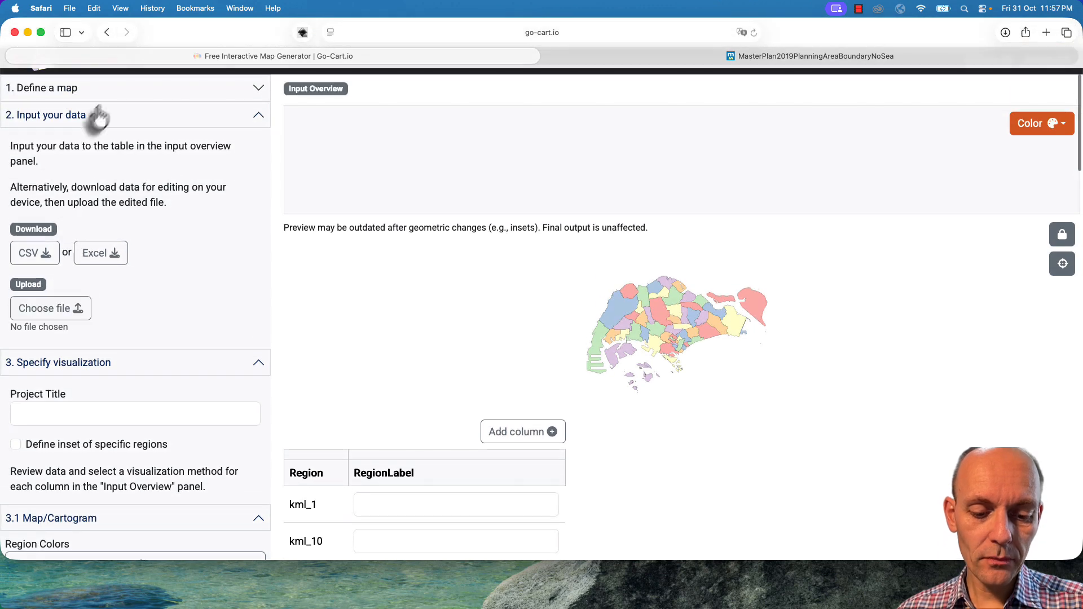
click(101, 293)
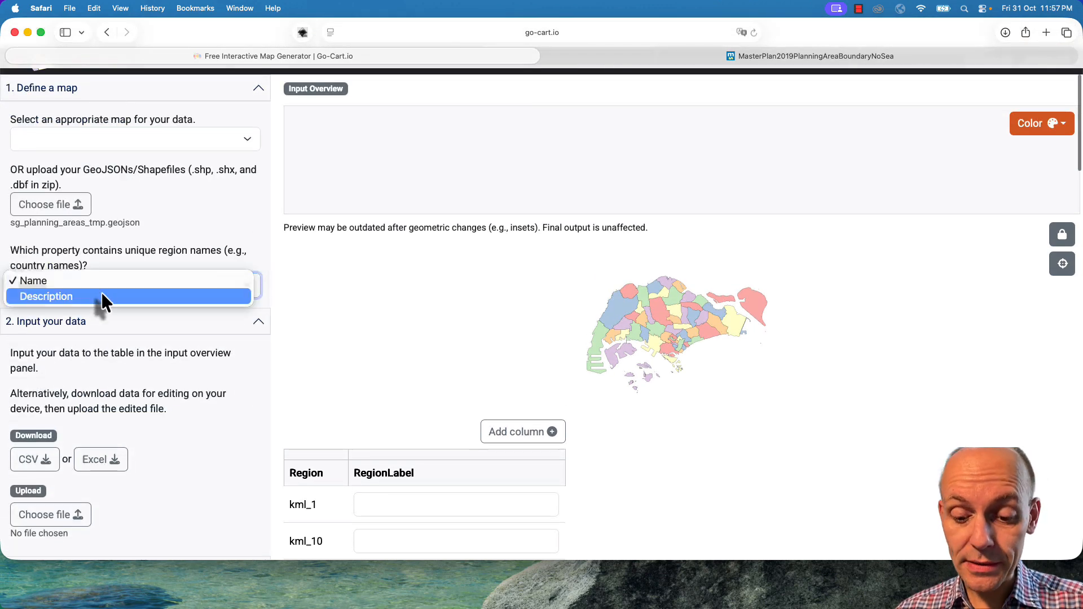
click(102, 296)
- Examine the HTML text in the Region column, highlighting PLN_AREA_N and PLN_AREA_C with their values in the Boon Lay row
scroll(331, 487, down, 12)
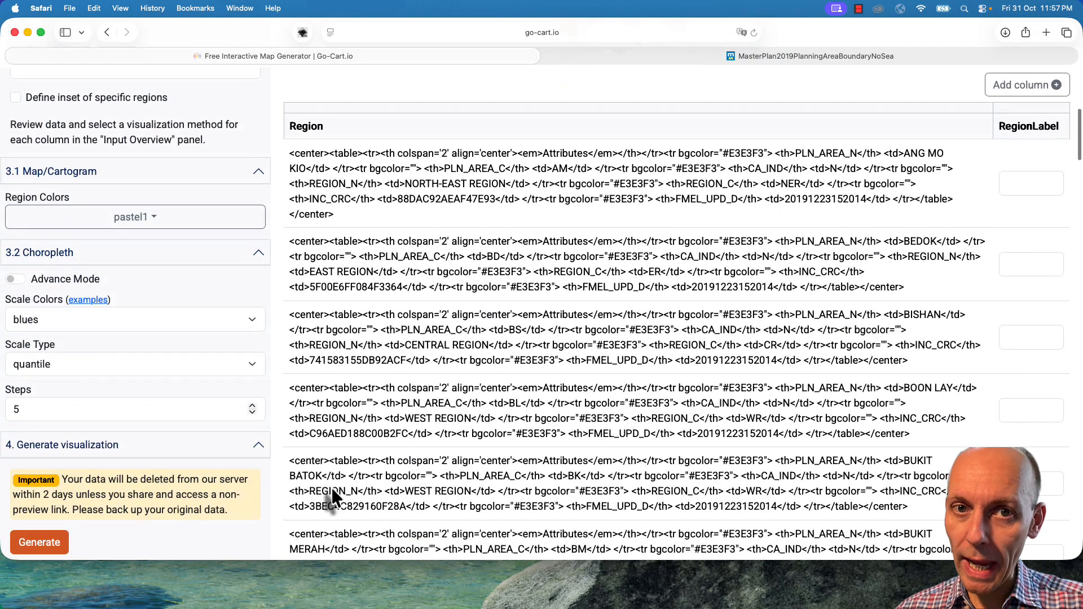
scroll(330, 487, down, 1)
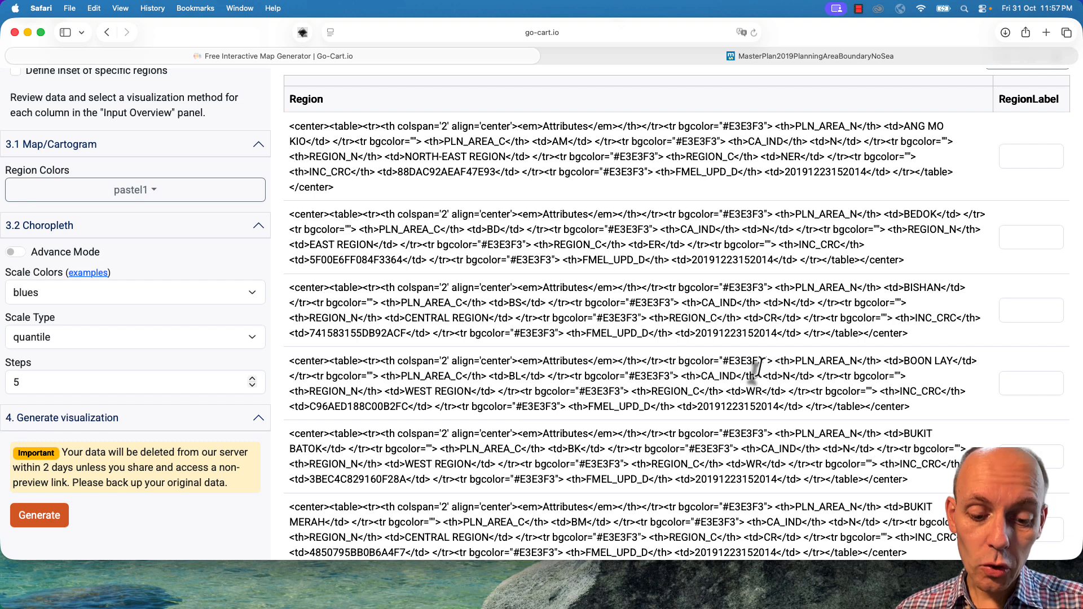
drag(796, 364, 955, 366)
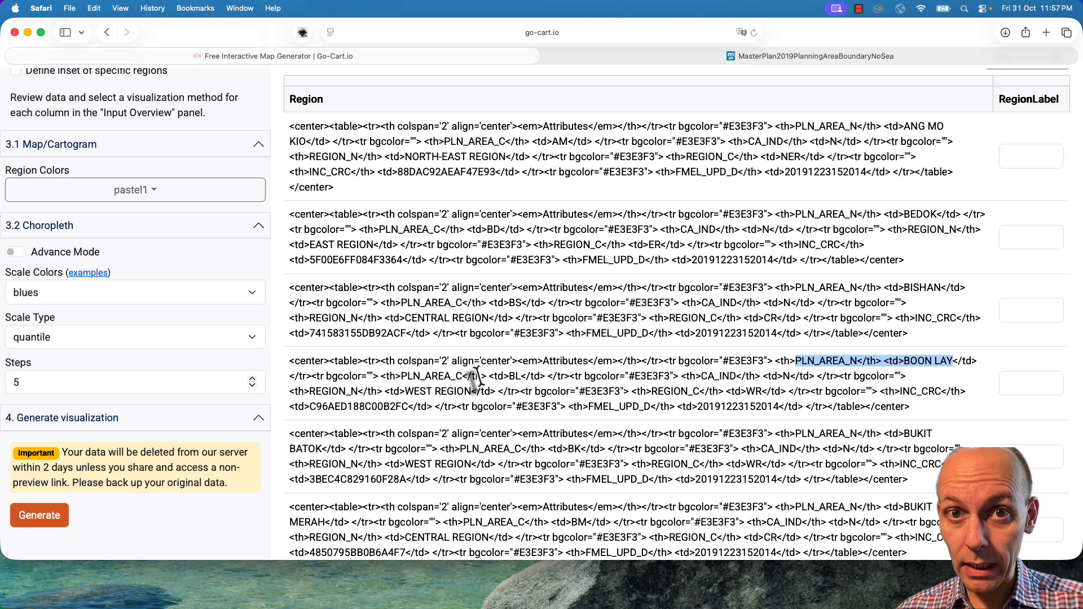
drag(401, 376, 519, 370)
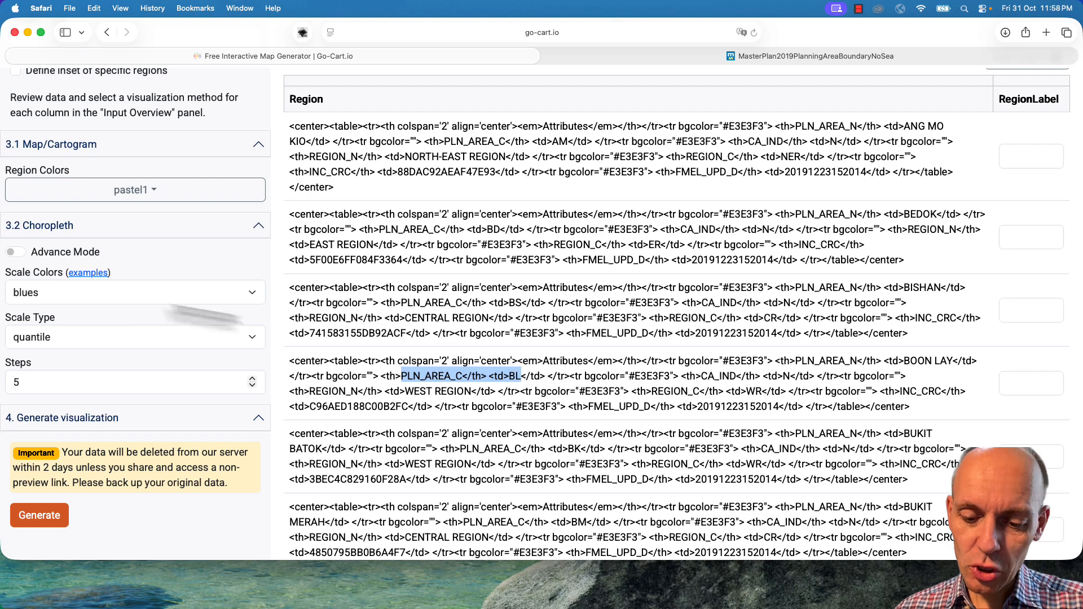
- Download the region data table from go-cart.io as CSV, allowing downloads from the site
scroll(90, 251, up, 3)
scroll(90, 251, up, 3)
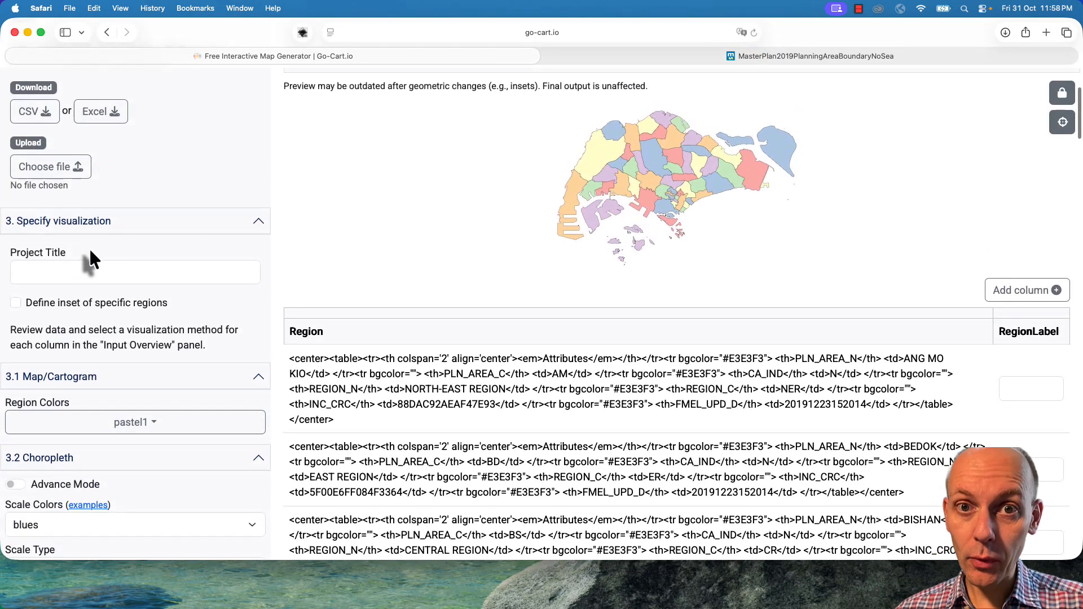
click(48, 193)
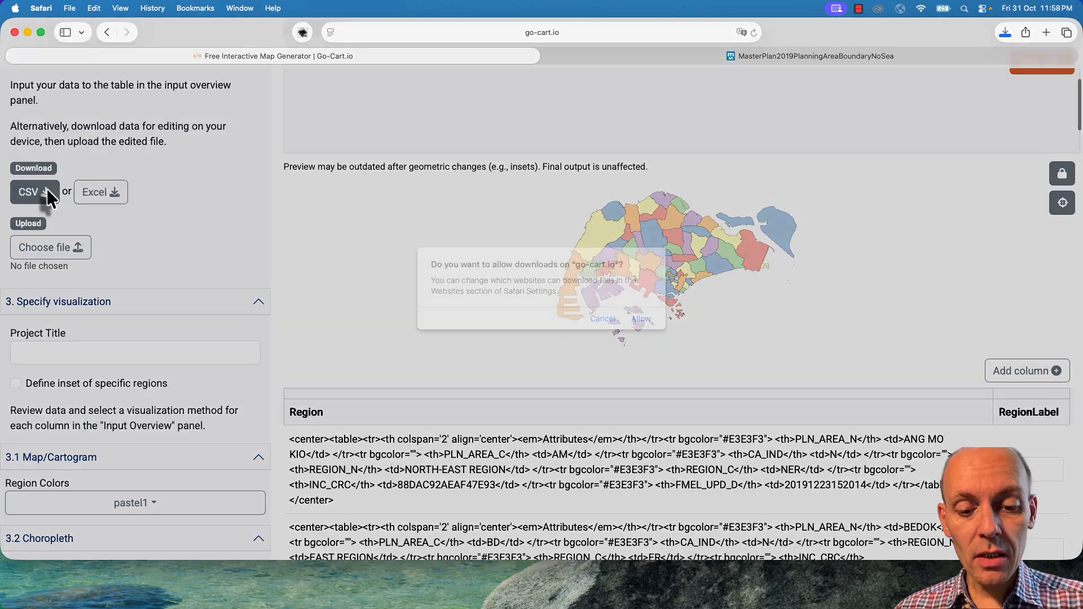
click(642, 321)
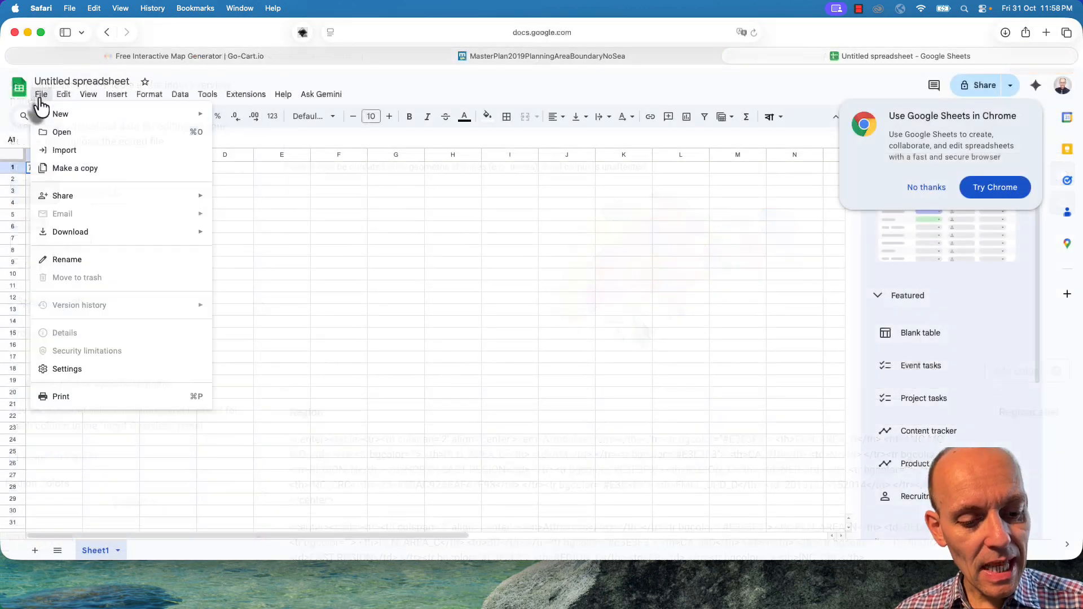
- Switch to Google Sheets and open the downloaded data.csv by uploading it from the Downloads folder
click(47, 131)
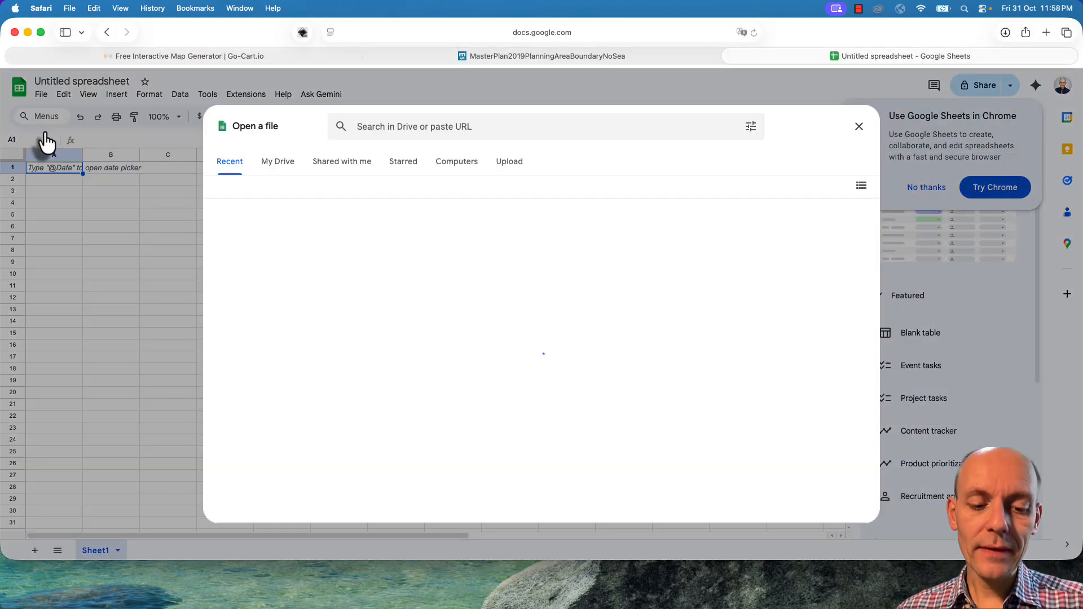
click(502, 162)
click(524, 395)
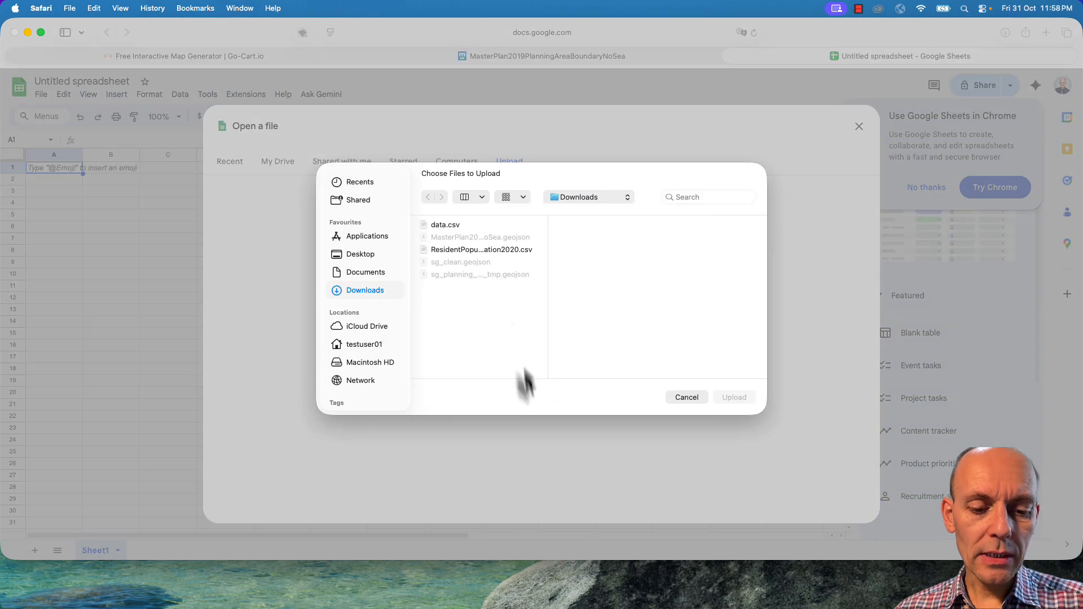
click(510, 225)
click(734, 398)
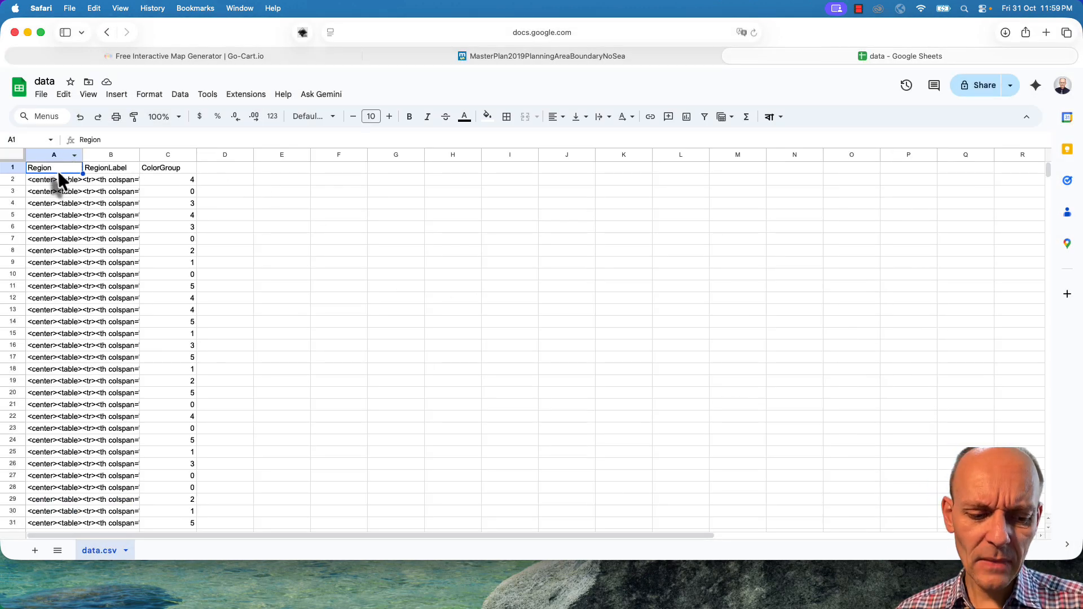
- Rename the Region header to Description and insert a copy of that column beside it with the header RegionName
double_click(57, 167)
text(Descript)
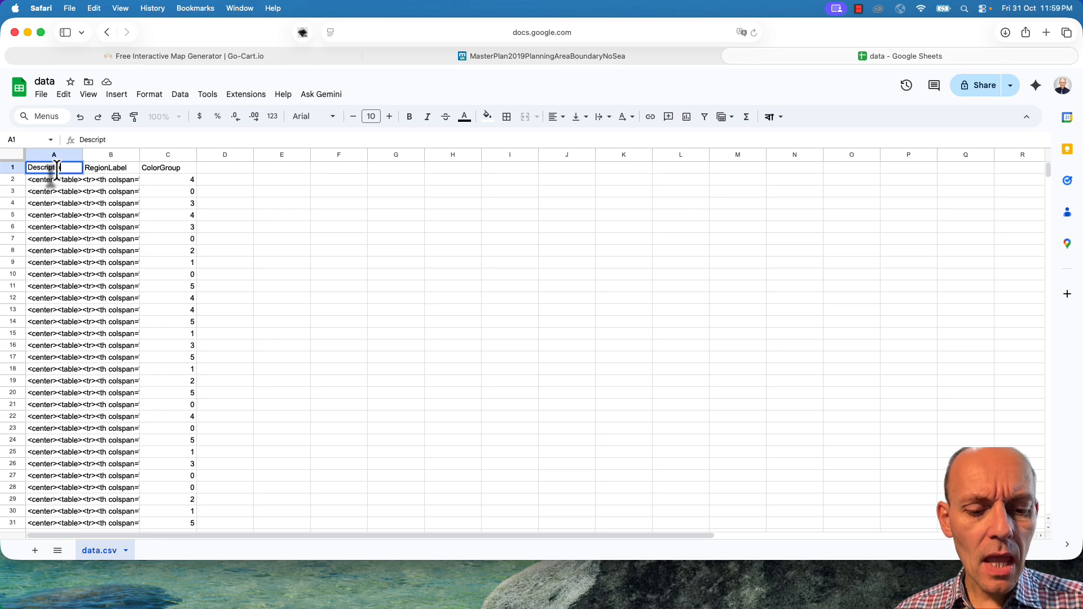
text(ion)
right_click(56, 158)
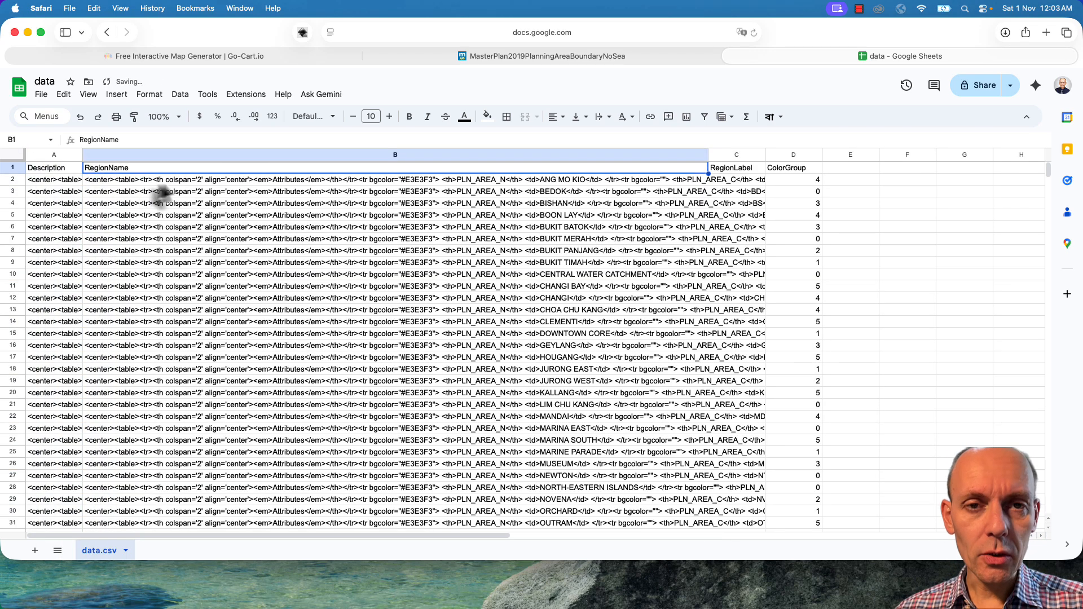
- In the RegionName column, replace all case-matched regular expression matches of ".*PLN_AREA_N</th> <td>" with nothing
click(241, 155)
click(63, 94)
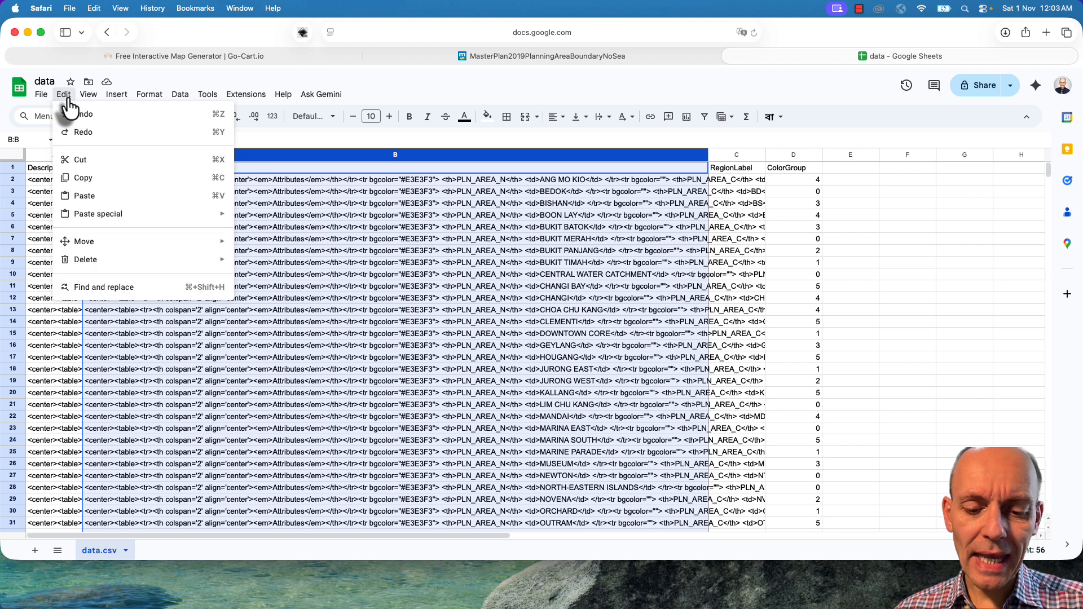
click(107, 288)
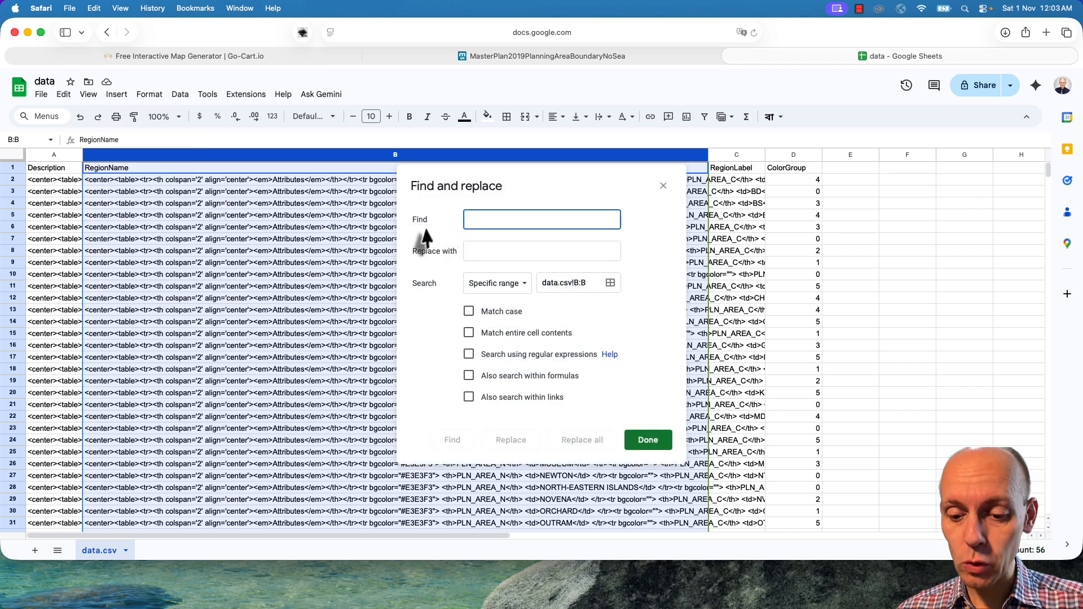
click(469, 354)
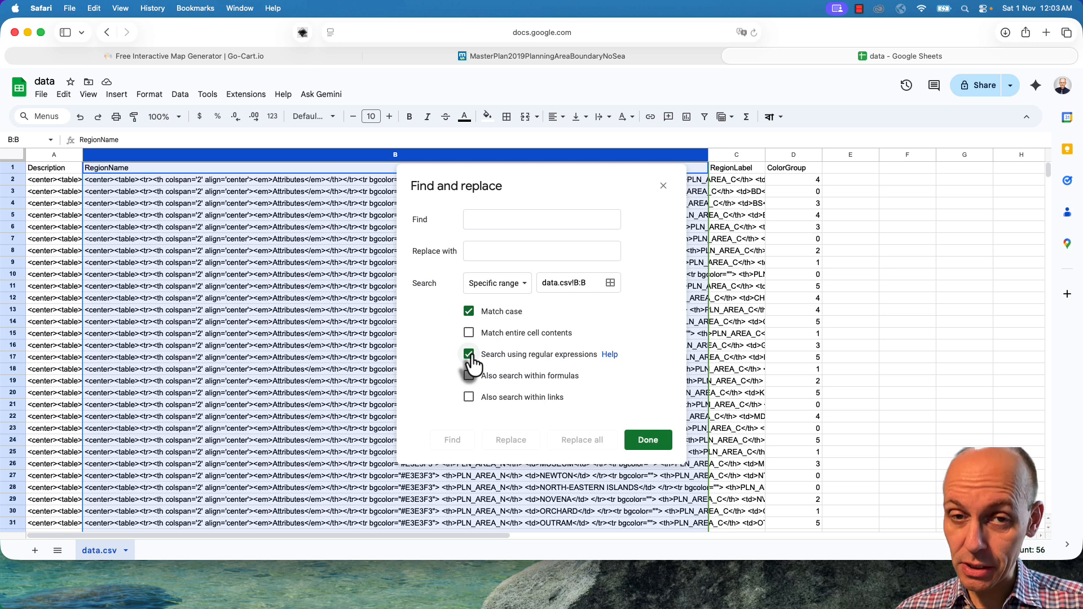
click(507, 221)
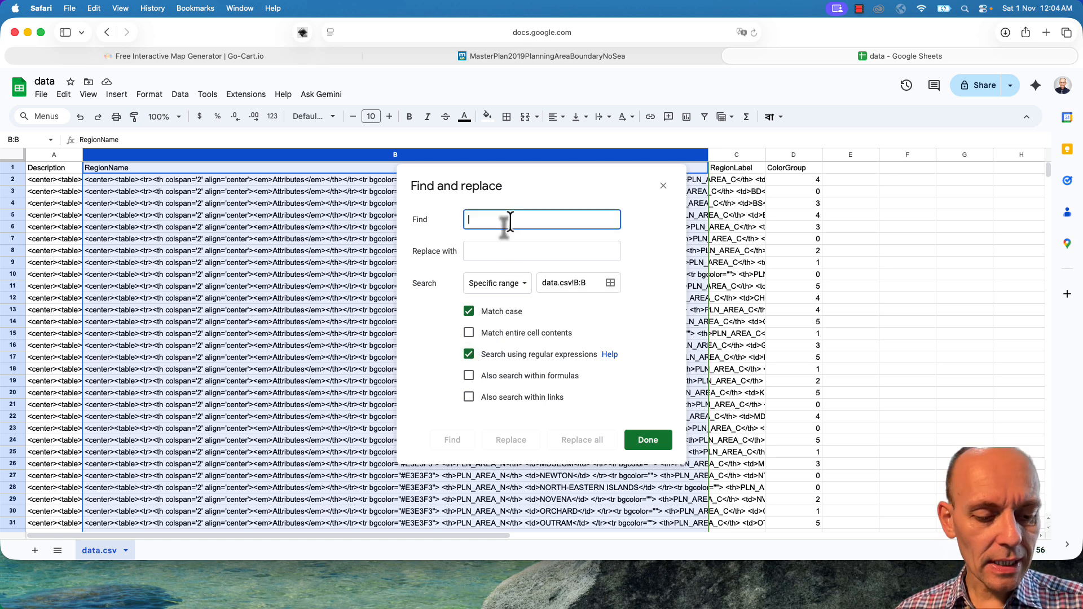
text(.*)
text(PLN_AREA_N</th> <td>)
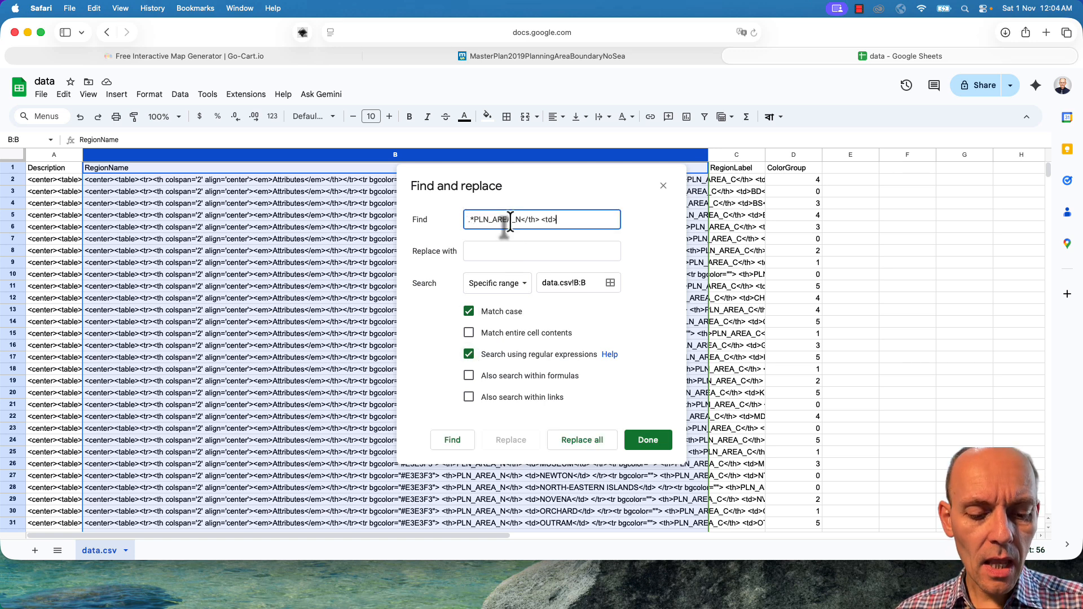
click(595, 449)
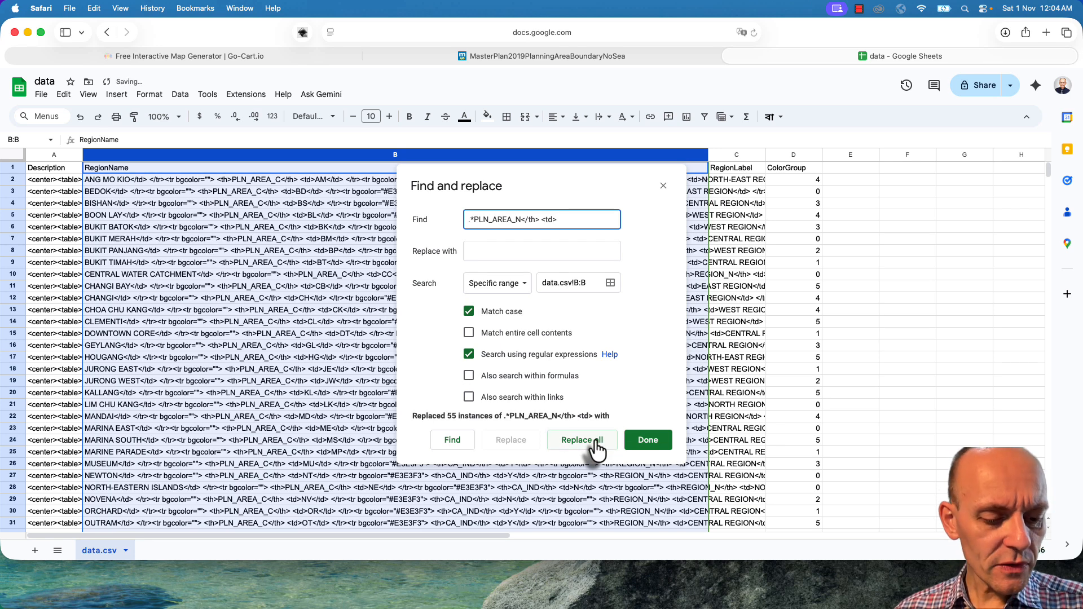
- Remove everything after the area names in the RegionName column by replacing all matches of "</td>.*" with nothing
triple_click(522, 222)
text(<)
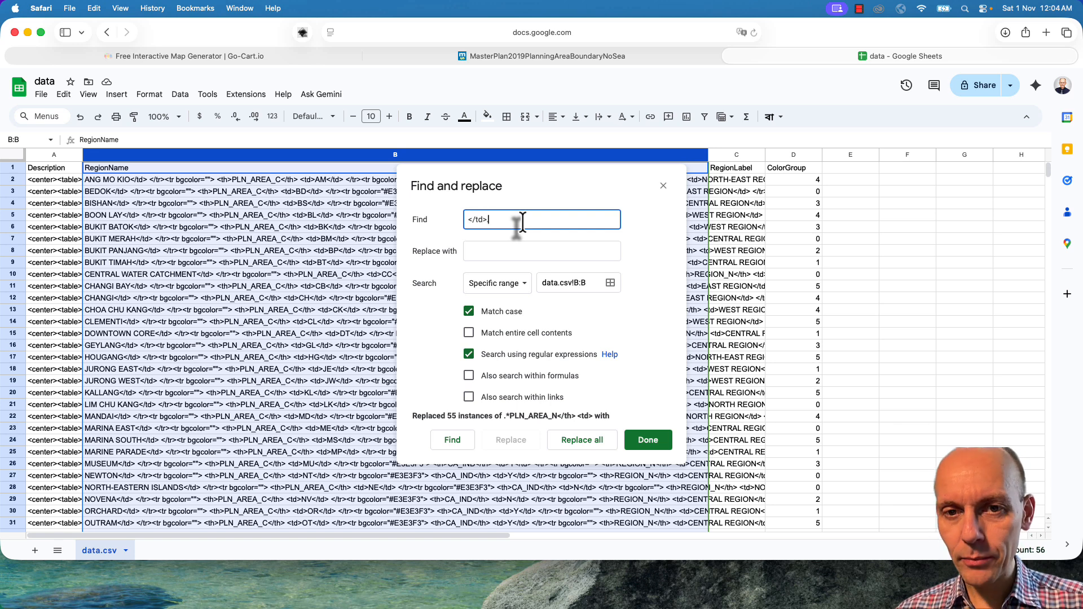
text(/td>.*)
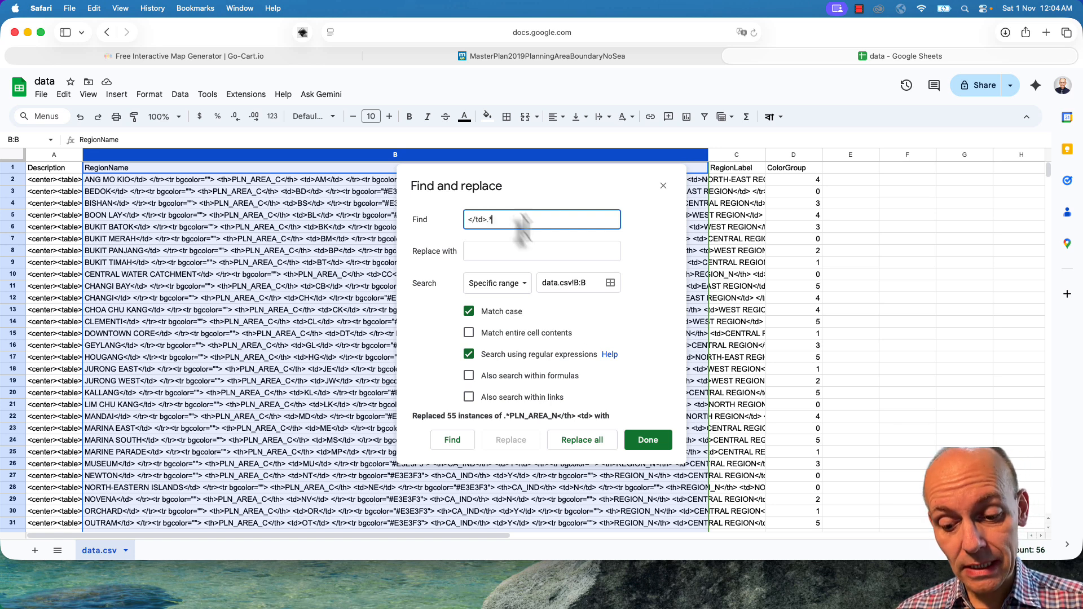
click(590, 453)
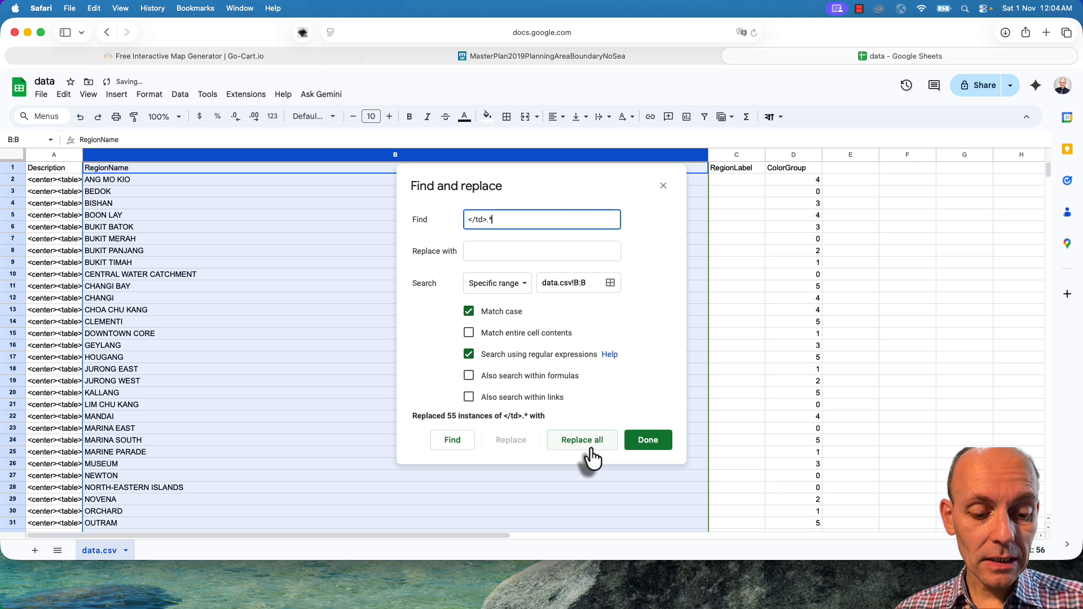
click(647, 440)
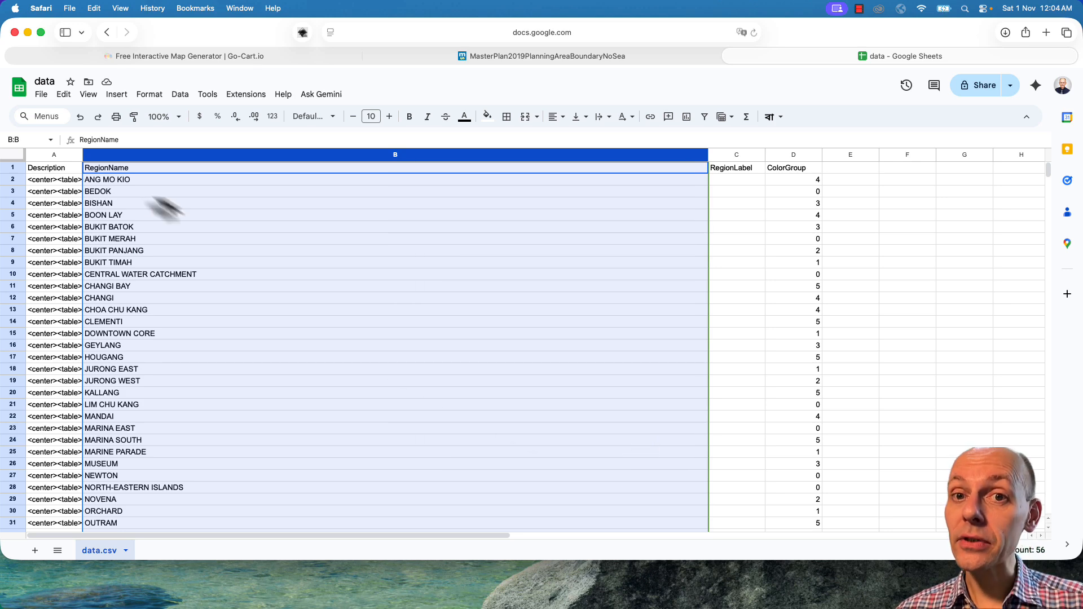
- Copy all Description values into the RegionLabel column from row 2 down, and narrow the RegionName column
click(59, 180)
key(ctrl+shift+Down)
key(super+c)
scroll(733, 195, up, 10)
click(744, 181)
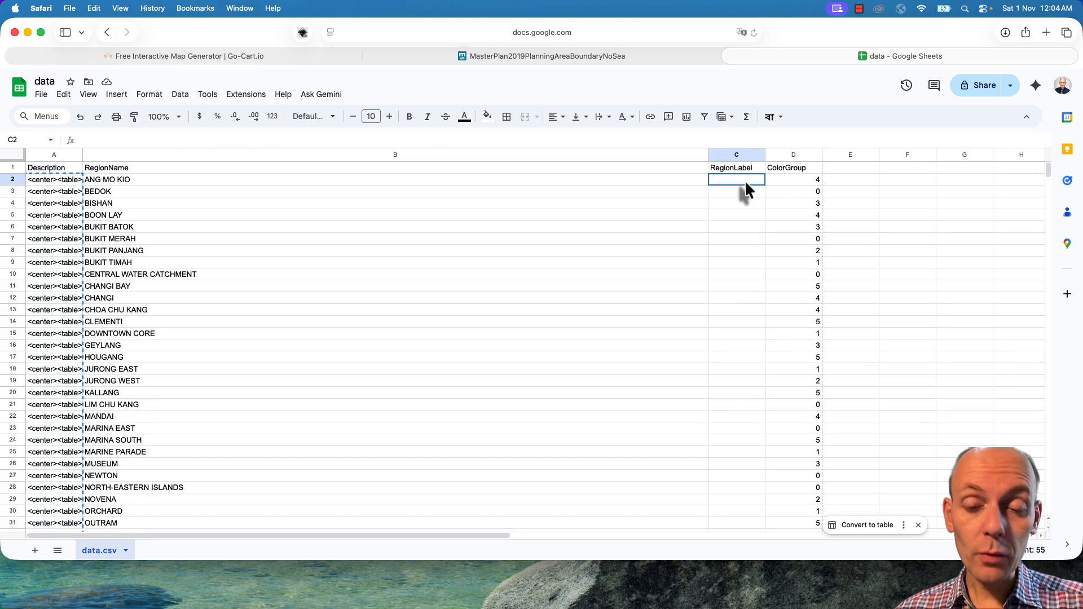
key(super+v)
drag(709, 155, 208, 225)
- Widen the RegionLabel column and replace all case-matched regular expression matches of ".*PLN_AREA_C</th> <td>" in it with nothing
click(259, 154)
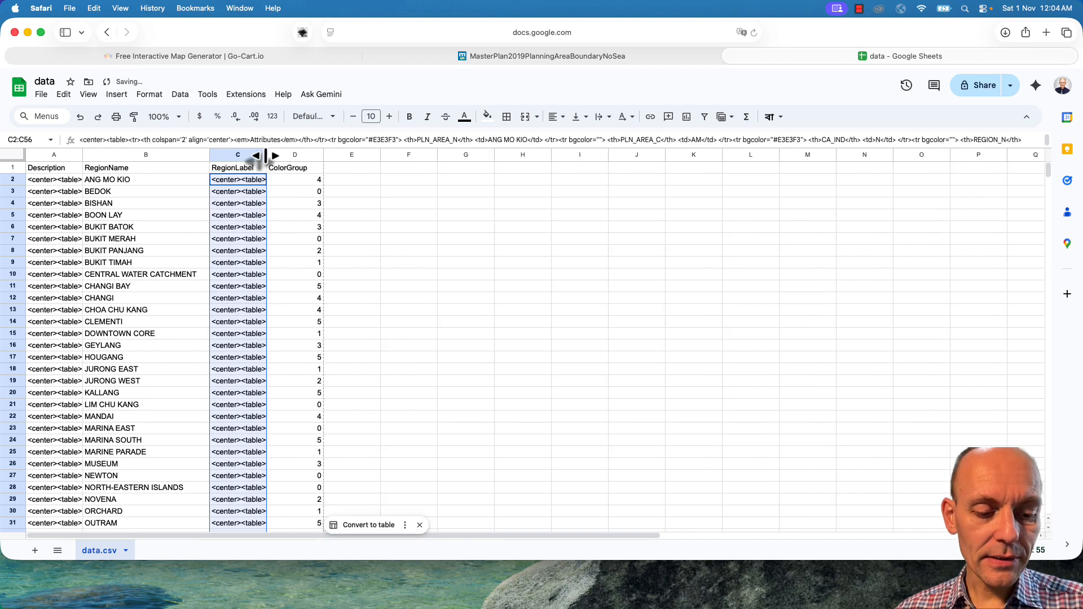
drag(266, 154, 685, 155)
key(super+shift+h)
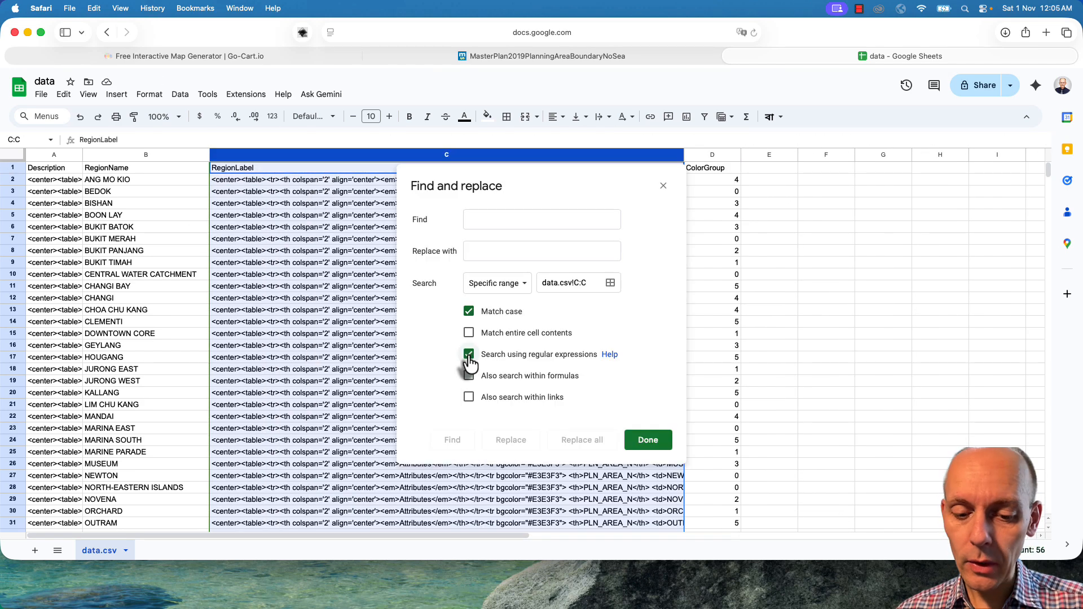
click(515, 222)
key(super+v)
click(587, 447)
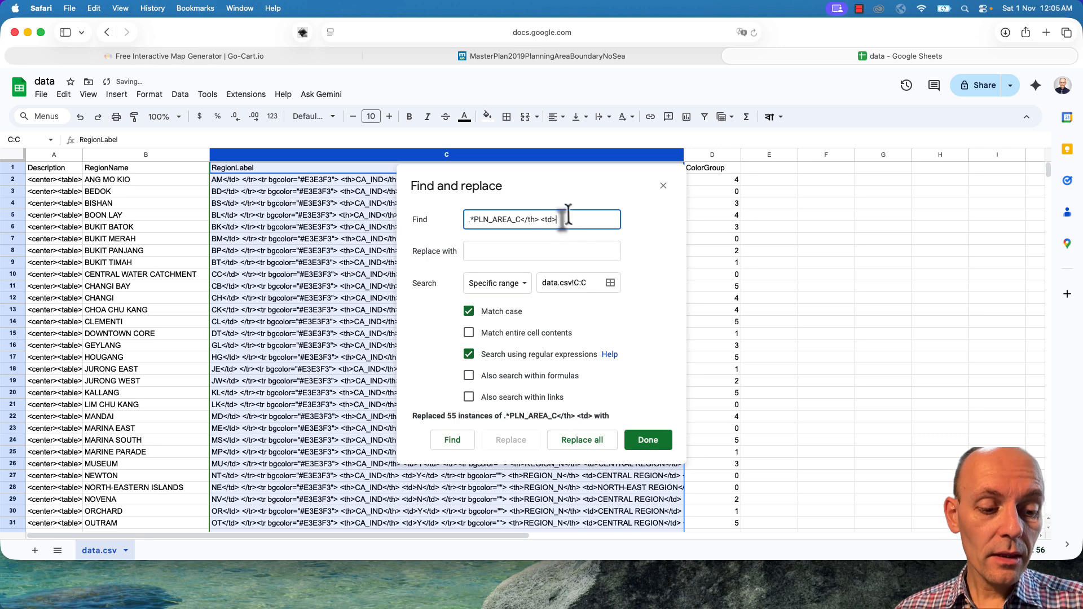
- Strip the text after the area codes in the RegionLabel column by replacing all matches of "</td>.*" with nothing
drag(567, 219, 398, 226)
key(super+v)
click(600, 446)
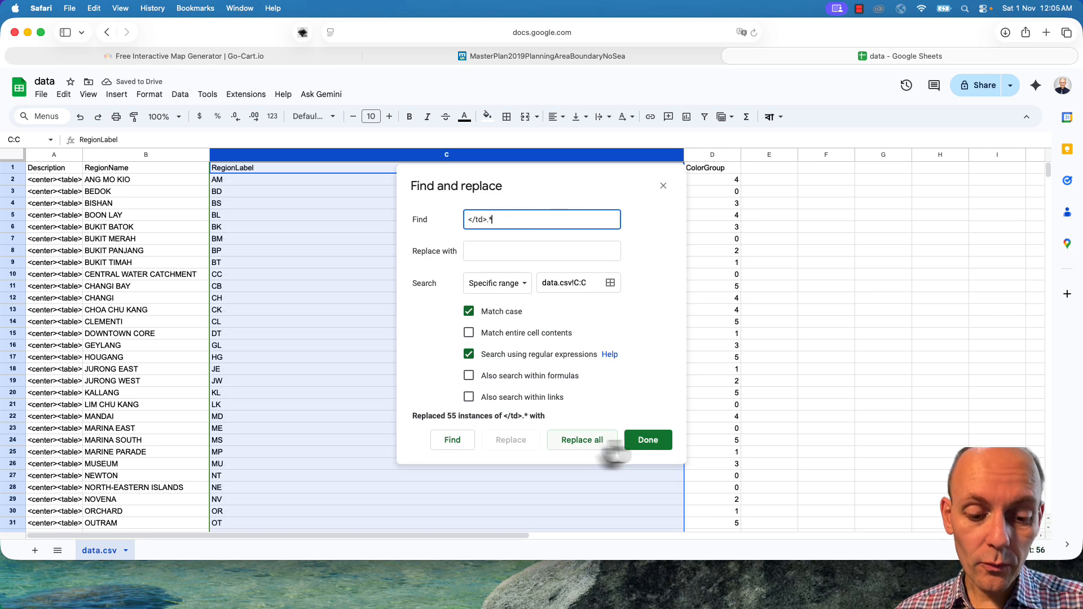
click(646, 445)
- Download the edited data sheet as a CSV file
click(45, 101)
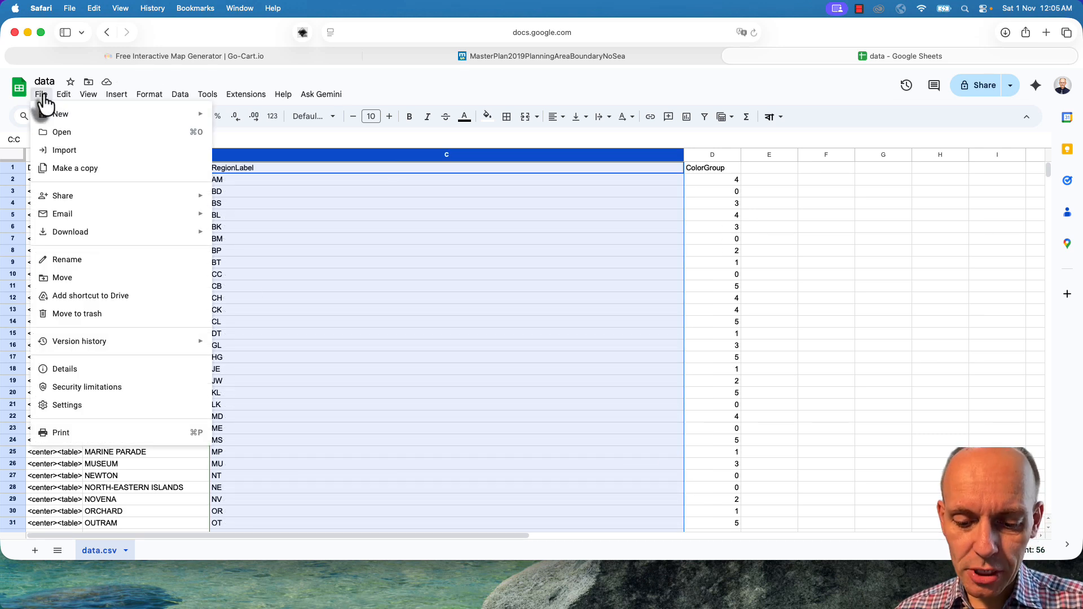
mouse_move(68, 236)
click(266, 310)
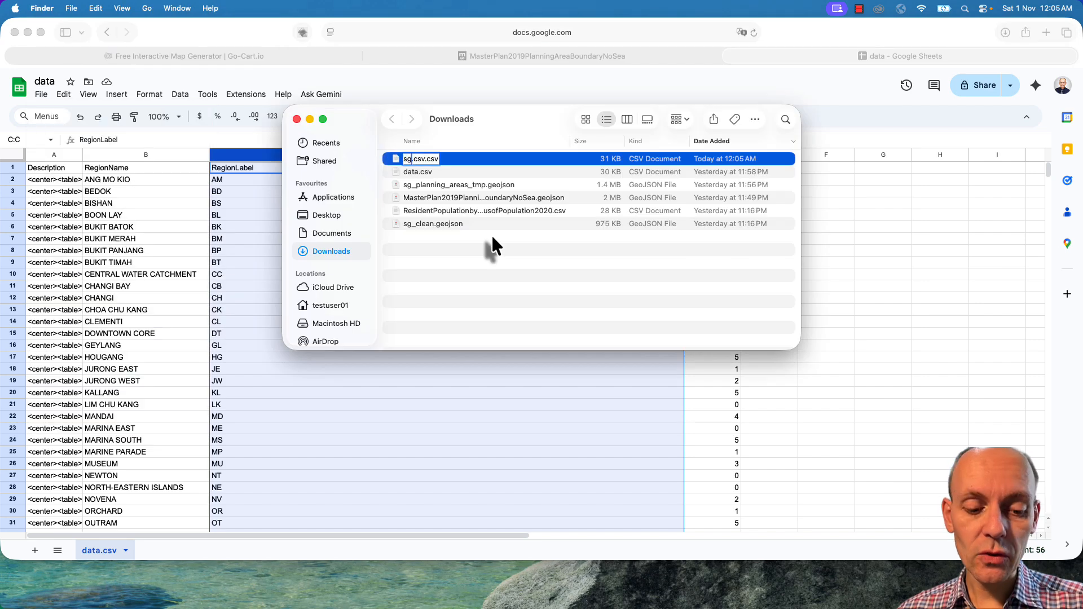
- Rename the newly downloaded CSV file in the Downloads folder to sg_planning_areas.csv
text(_pl)
text(annin)
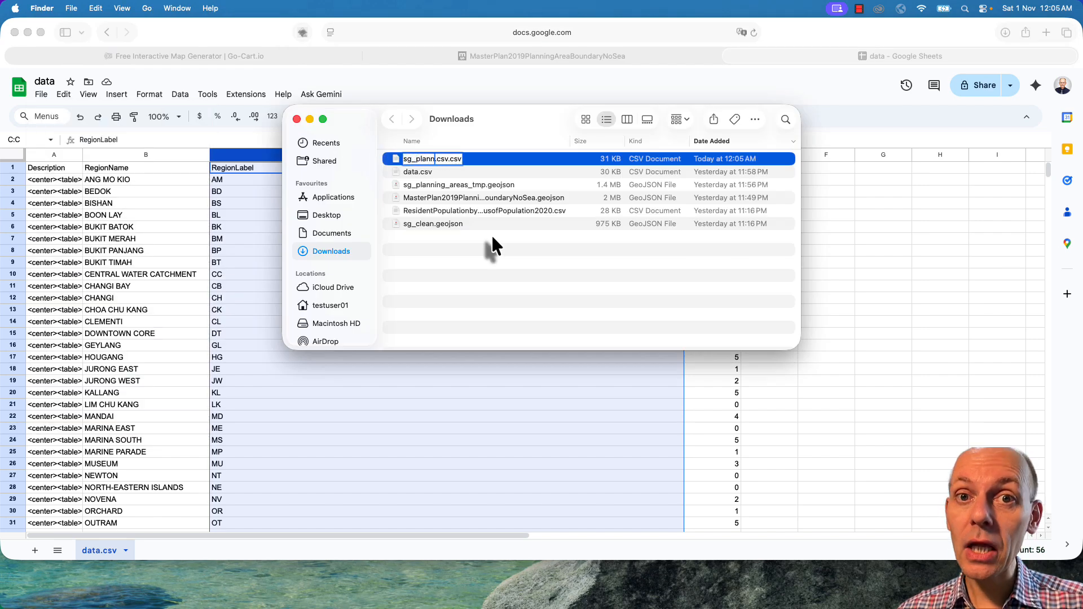
text(g_areas)
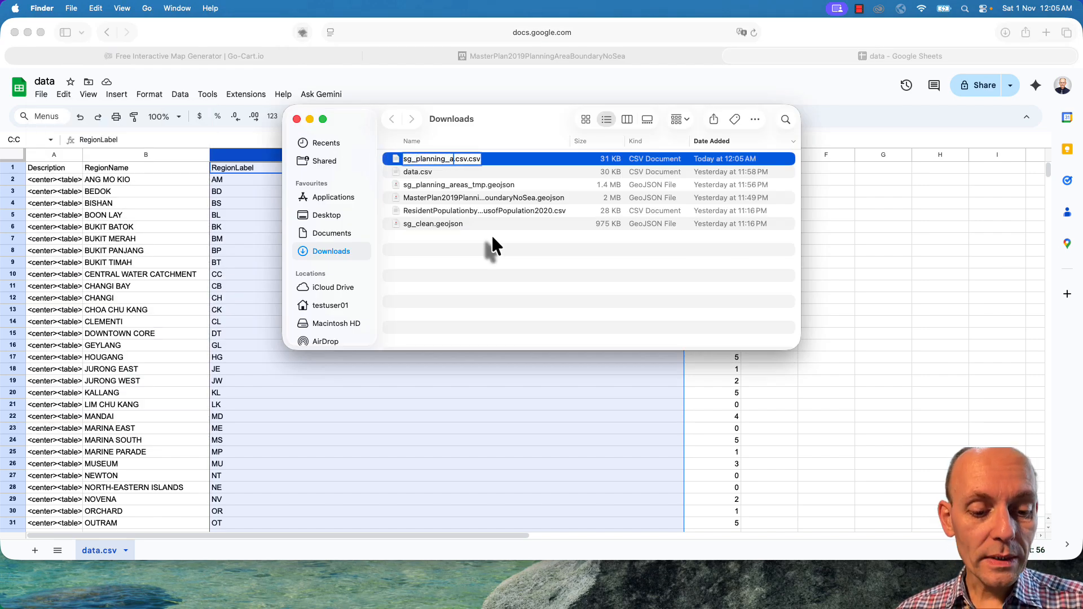
key(Delete)
key(Delete)
key(Delete)
key(Delete)
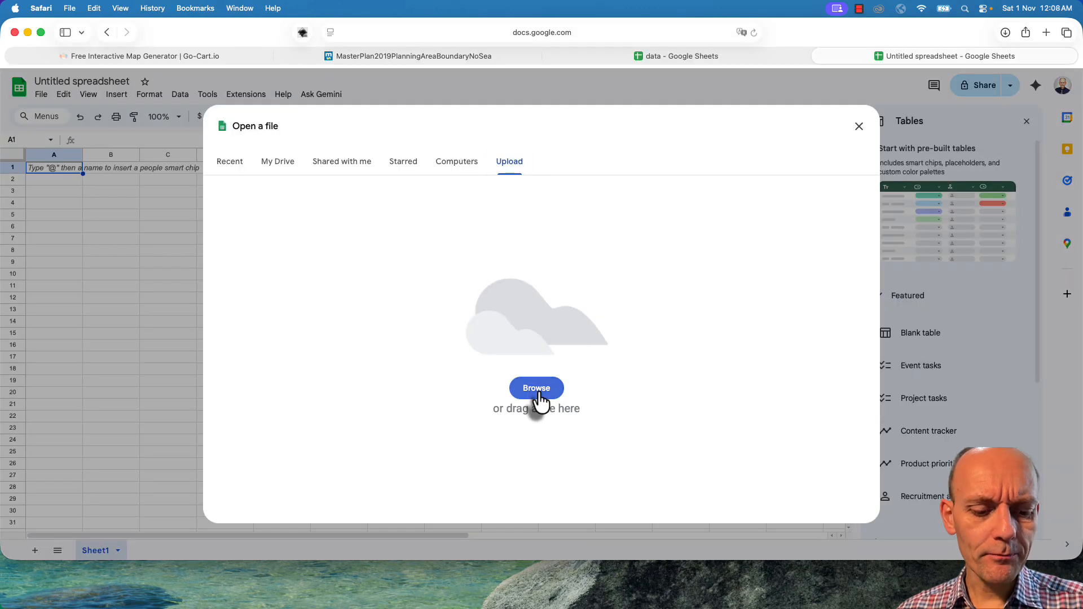
- Upload and open ResidentPopulationbyPlanningAreaSubzoneofResidenceEthnicGroupandSexCensusofPopulation2020.csv in a new Google Sheets spreadsheet
click(536, 389)
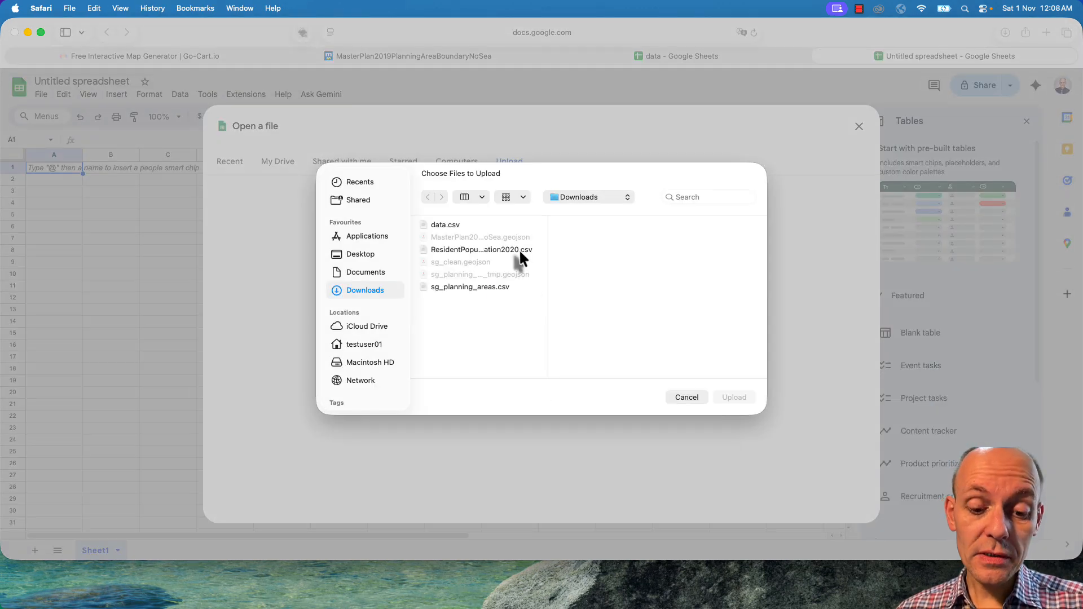
click(481, 250)
click(734, 397)
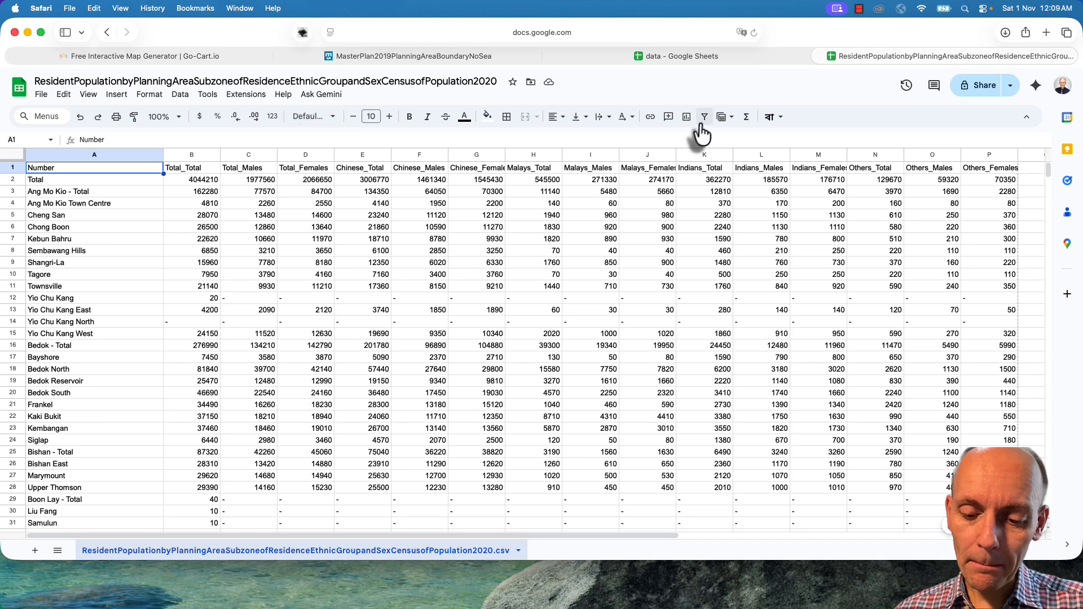
- Create a filter and limit the Number column to rows whose text ends with "- Total"
click(704, 119)
click(158, 170)
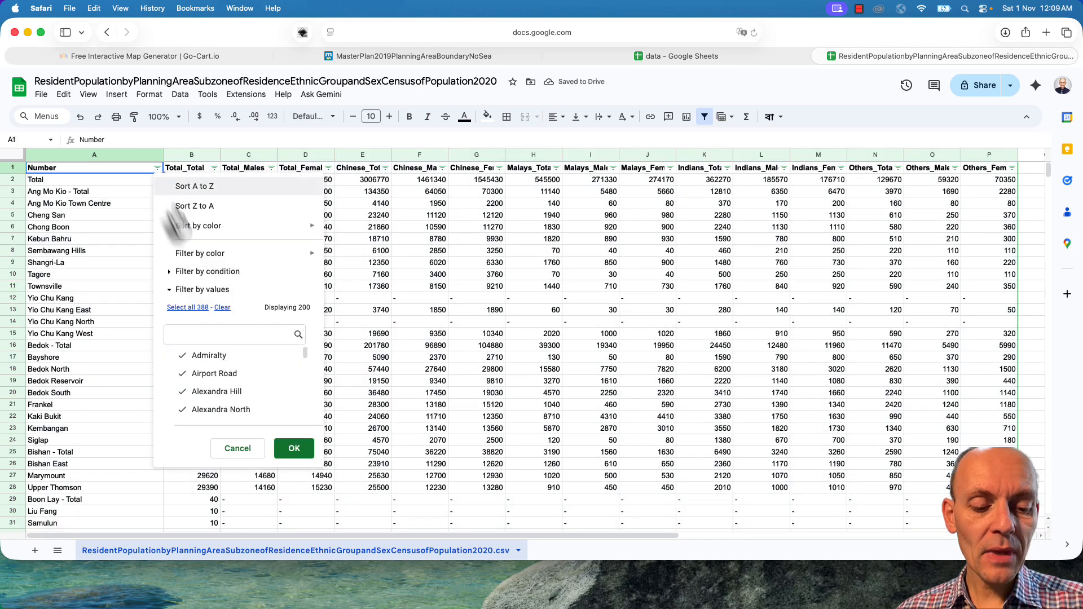
click(192, 272)
click(190, 291)
click(217, 423)
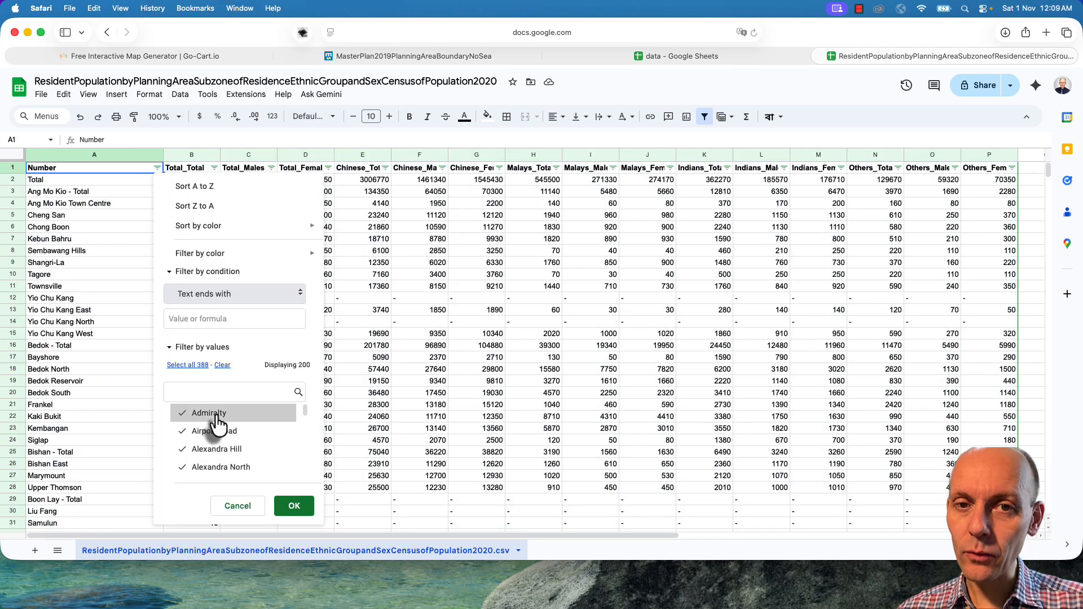
click(225, 320)
text(- Total)
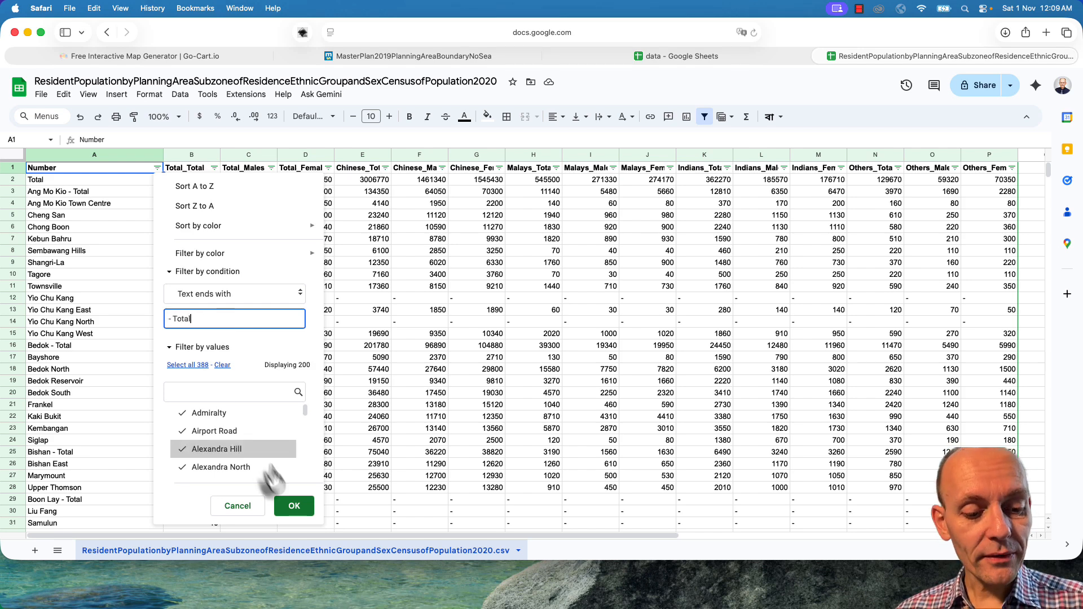
click(294, 506)
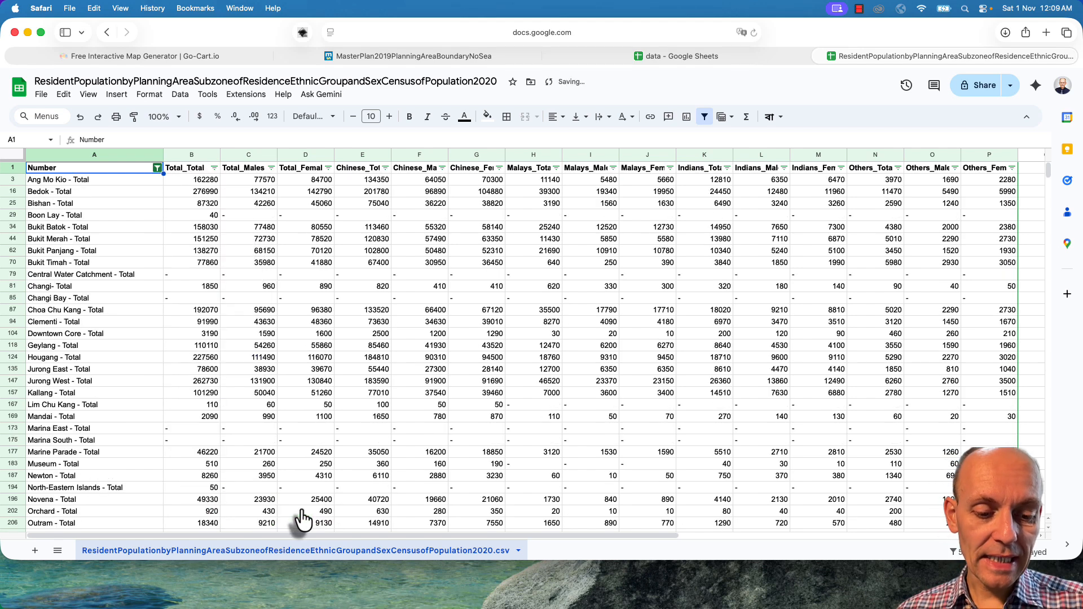
- Copy the filtered Number and Total_Total columns into a new blank spreadsheet
click(94, 155)
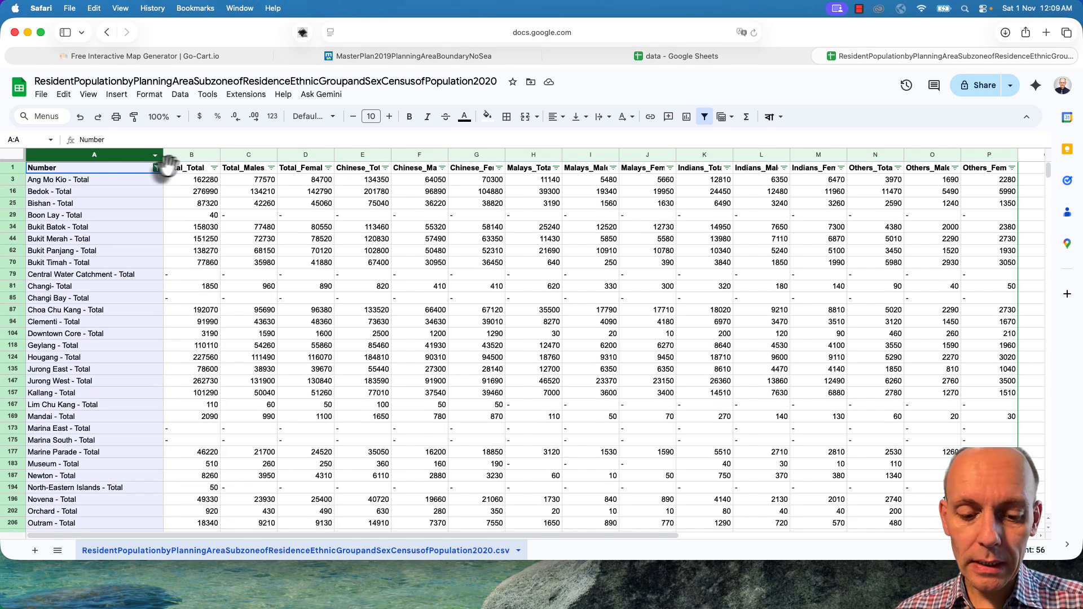
shift+click(191, 154)
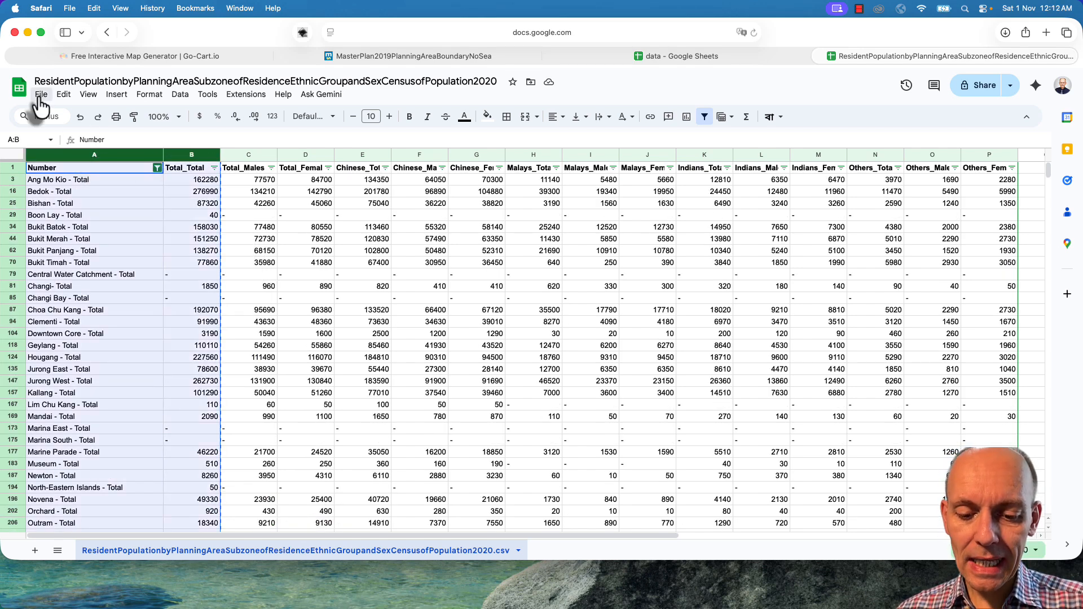
click(41, 96)
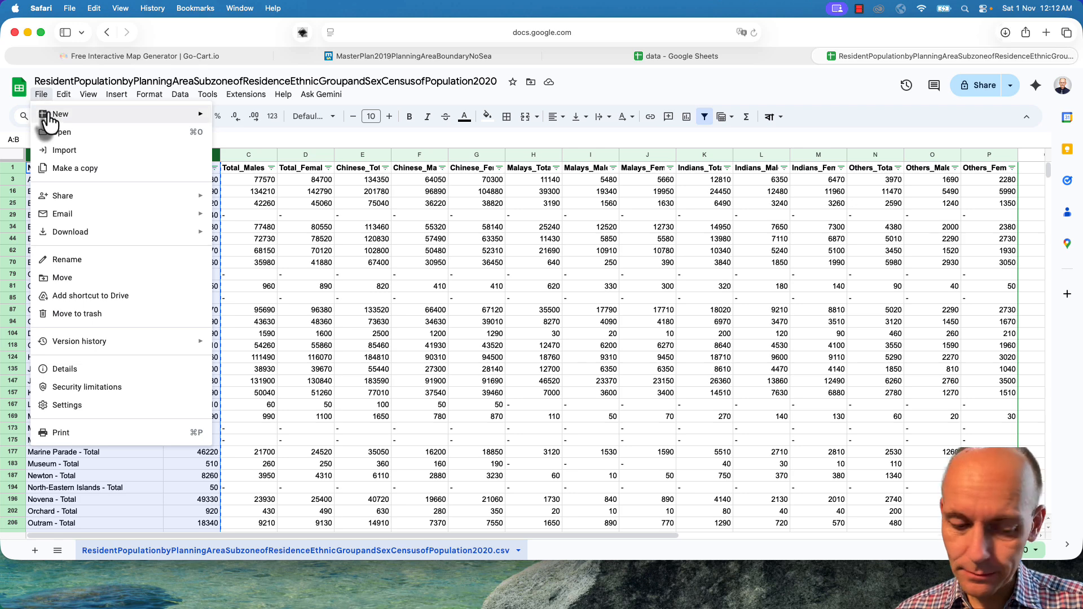
mouse_move(56, 111)
click(241, 112)
key(super+v)
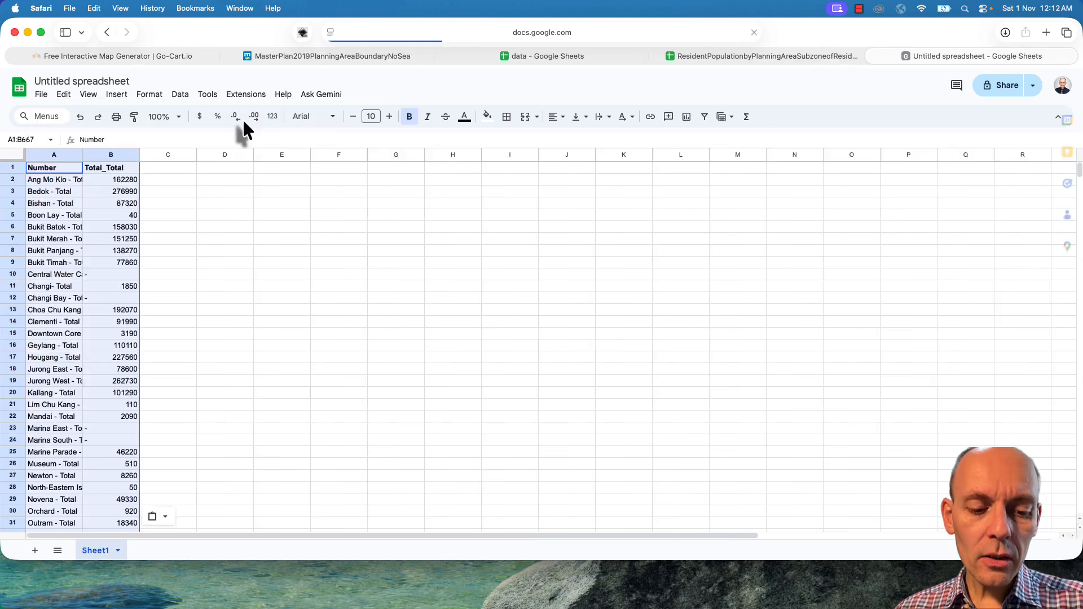
- Rename the two column headers in the new spreadsheet to RegionName and Population
click(45, 169)
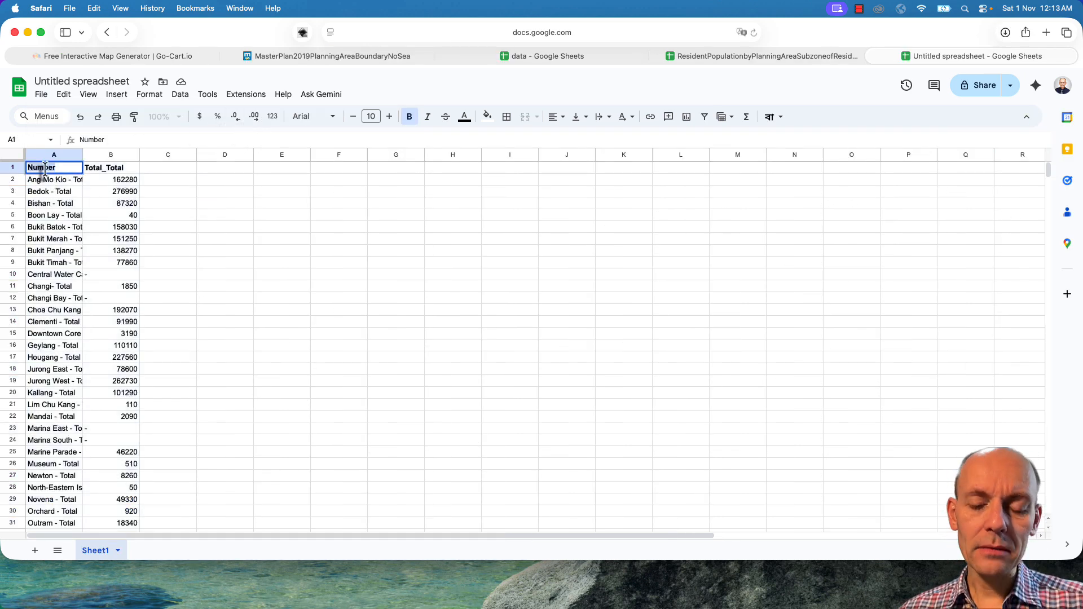
text(RegionName)
click(116, 168)
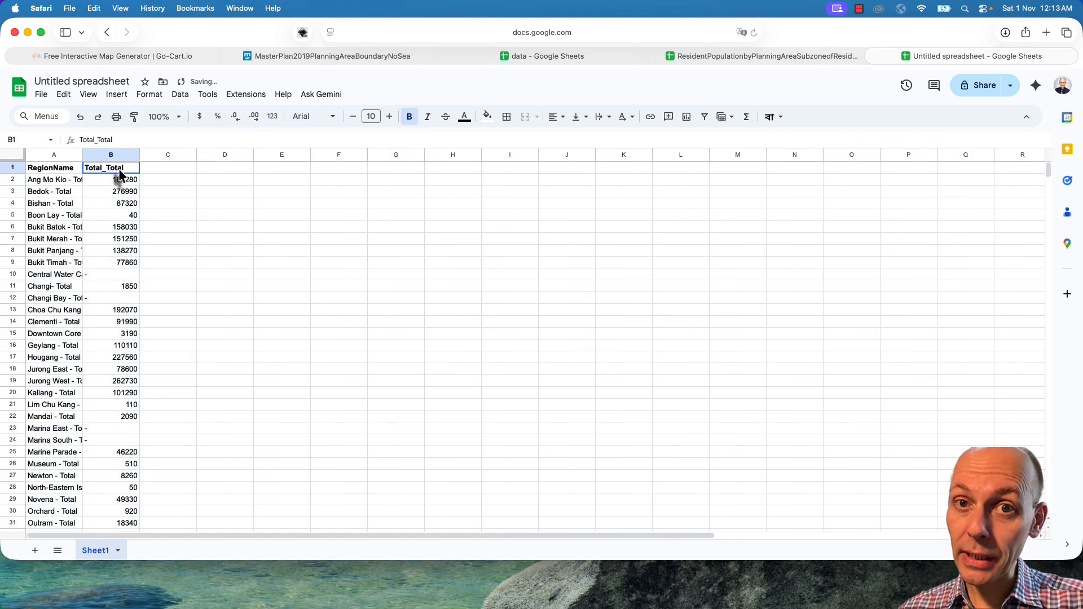
text(Population)
- Remove every "- Total" suffix from the RegionName column by replacing it with nothing
click(53, 155)
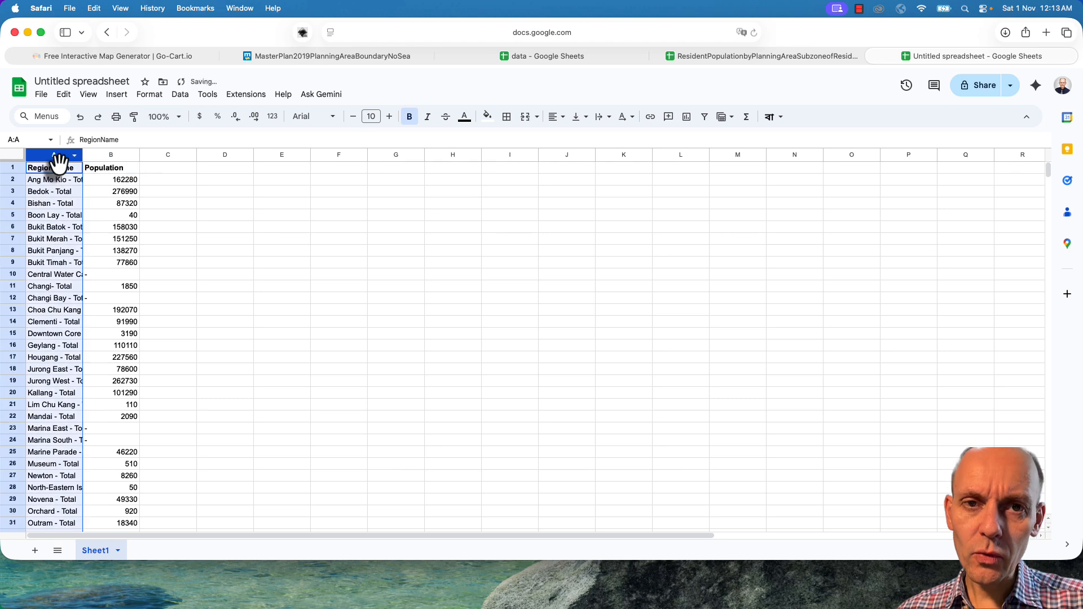
key(super+shift+h)
text(- To)
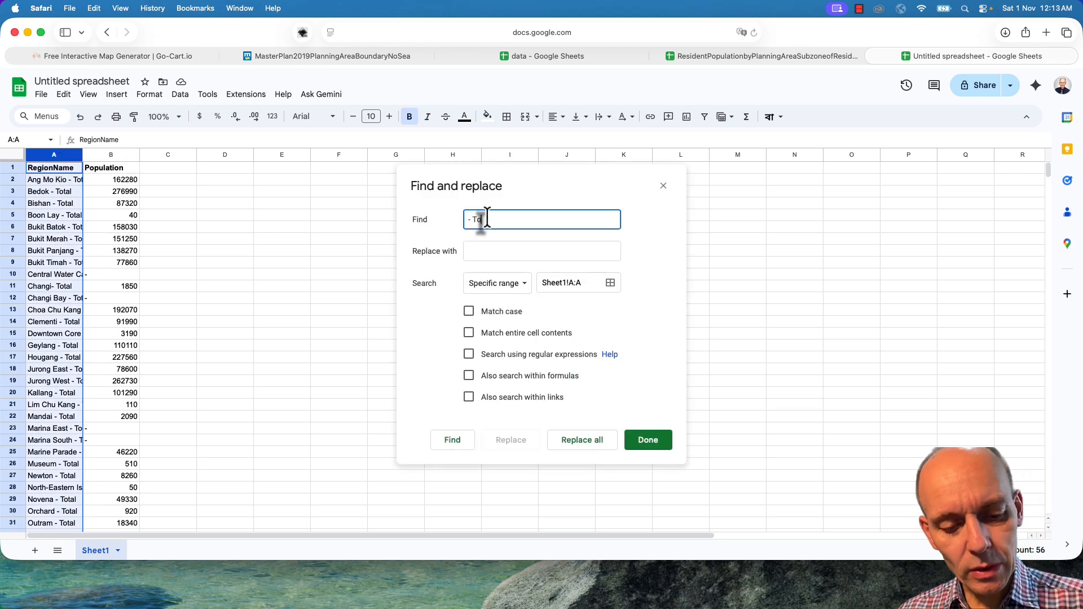
text(tal)
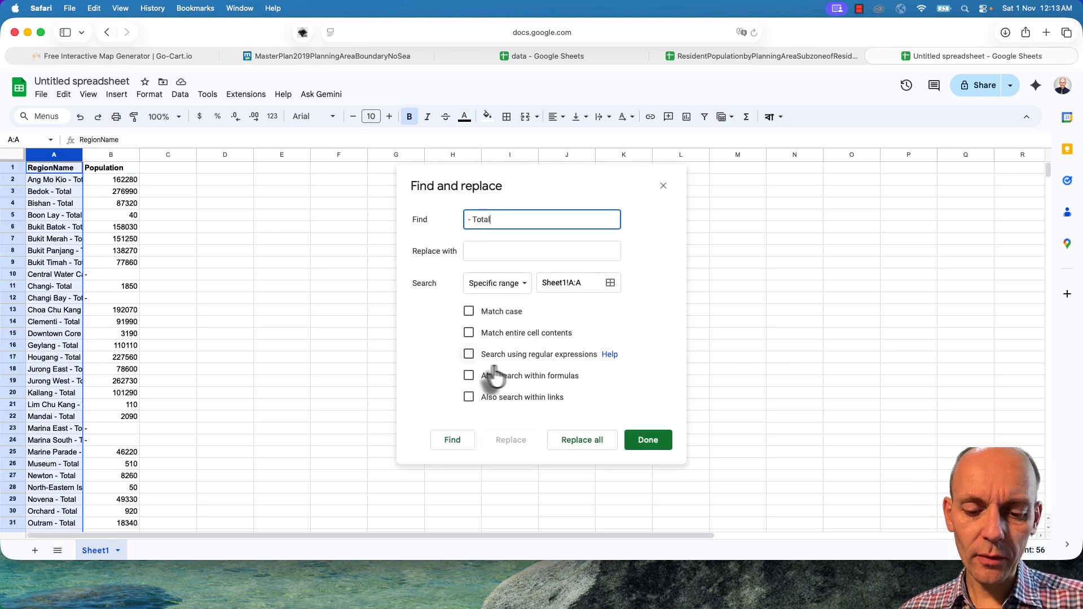
click(586, 446)
click(649, 443)
- Trim the whitespace from the cells of the RegionName column
click(180, 94)
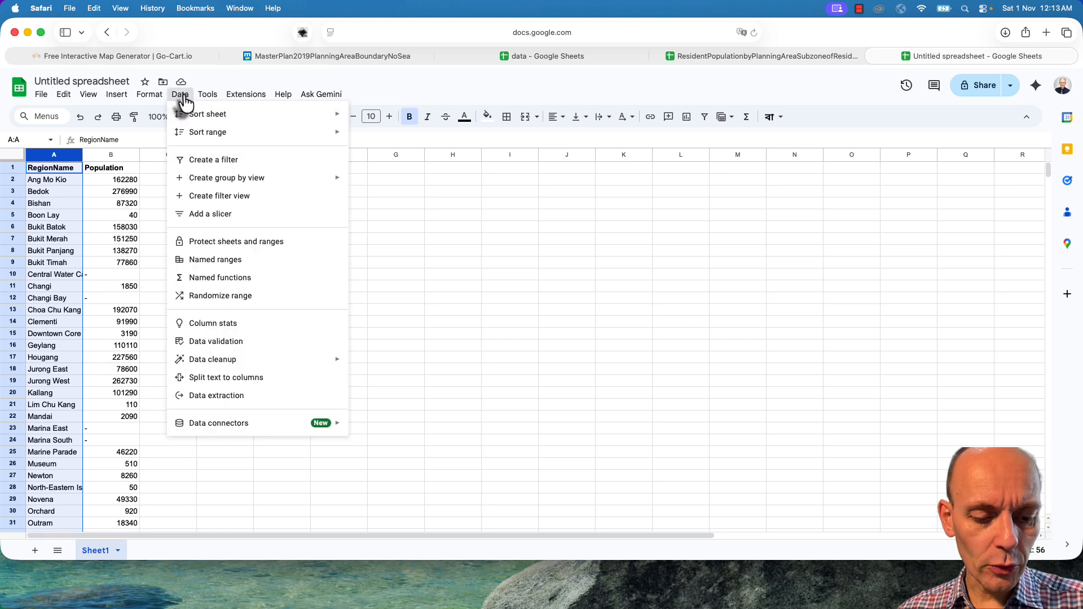
mouse_move(284, 363)
click(394, 399)
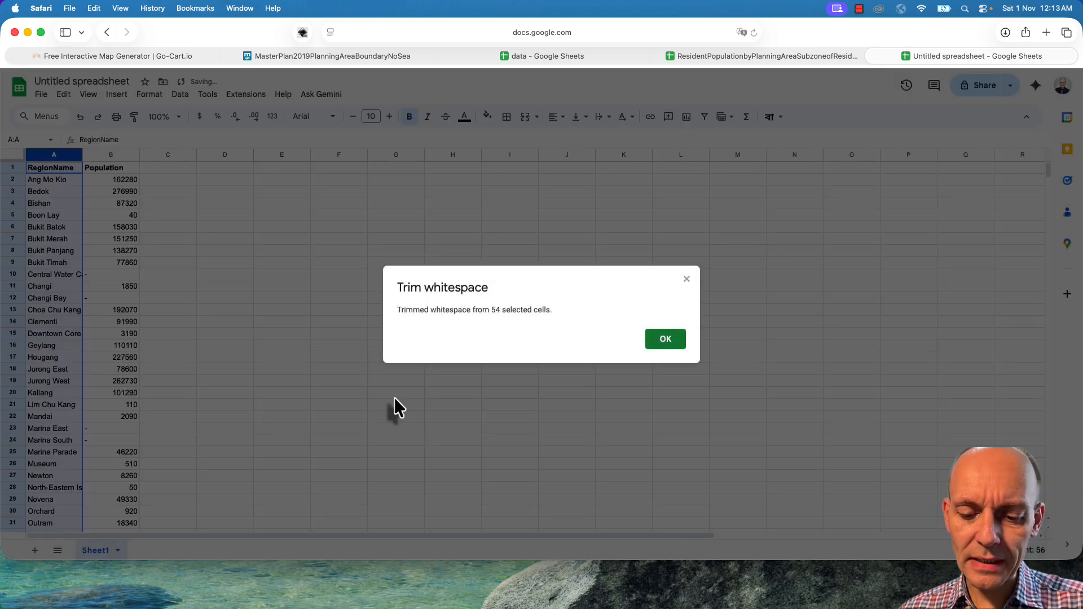
click(650, 344)
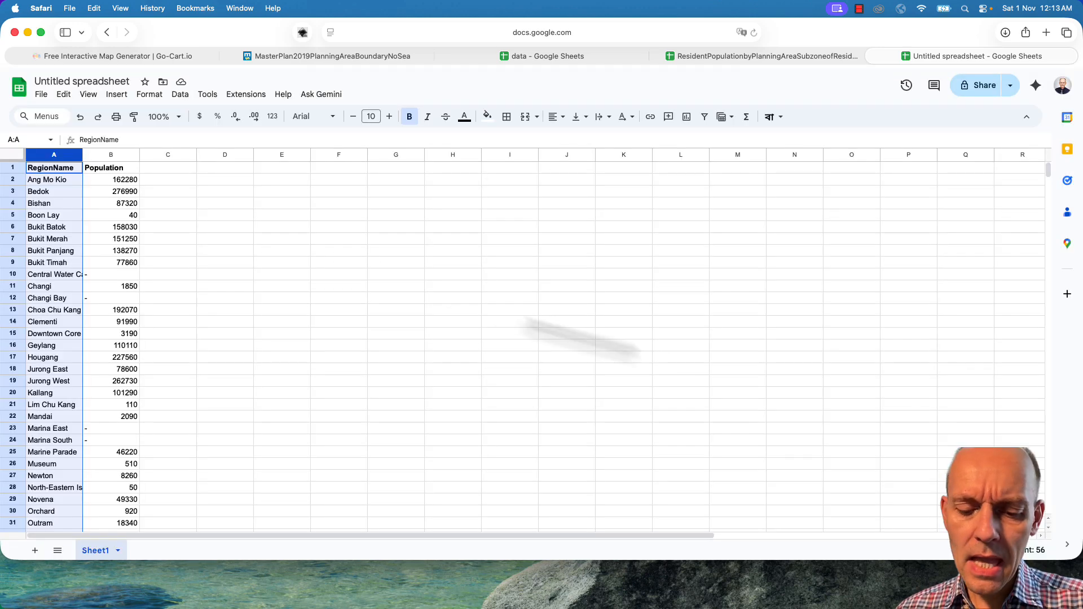
- Convert all region names in A2:A56 to uppercase with the ChangeCase extension
click(78, 181)
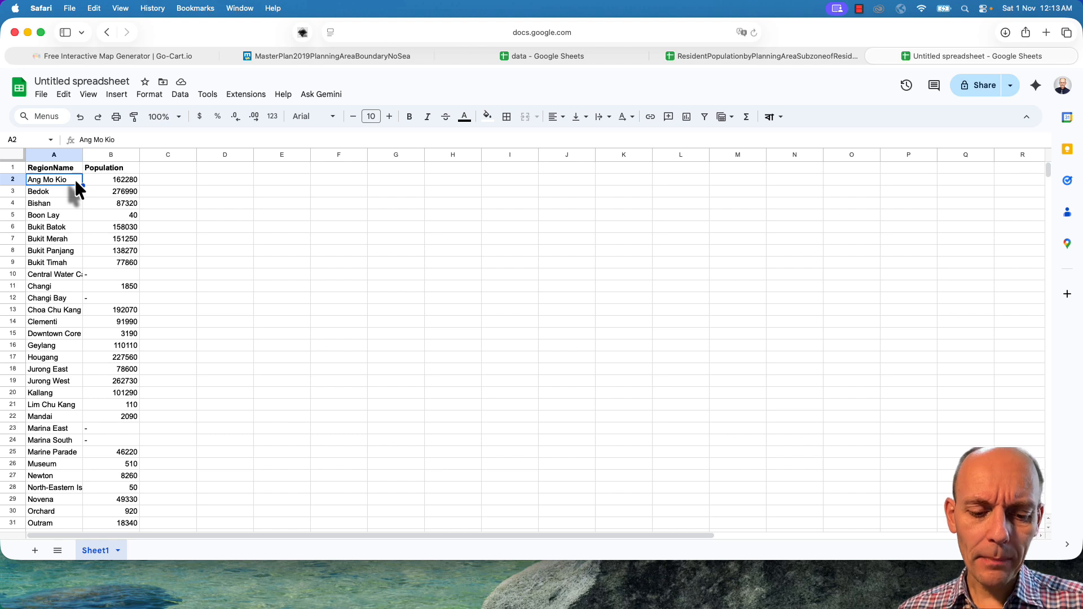
key(super+shift+Down)
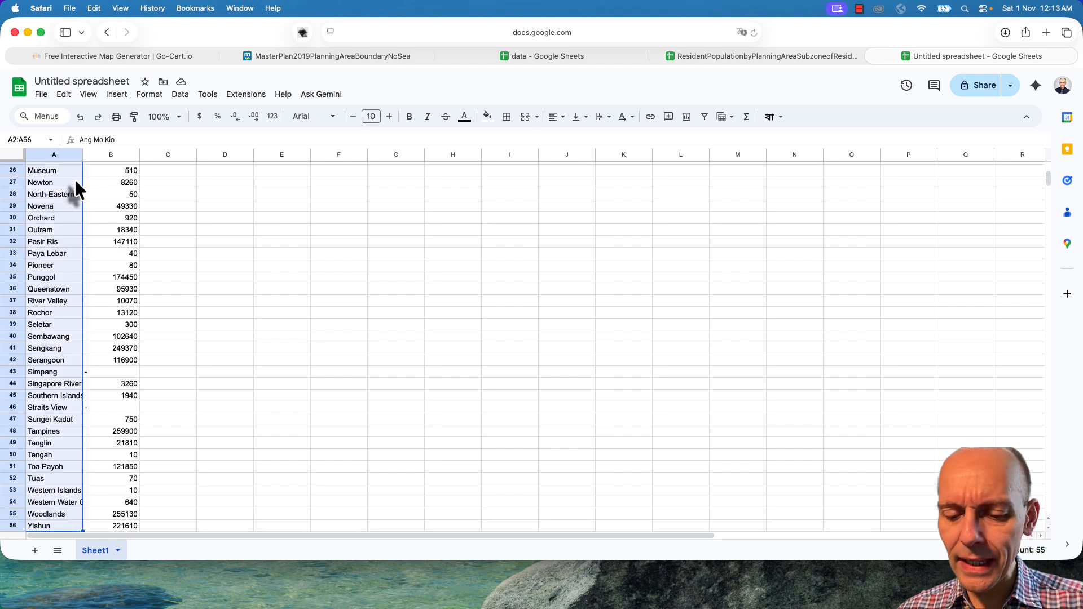
click(242, 95)
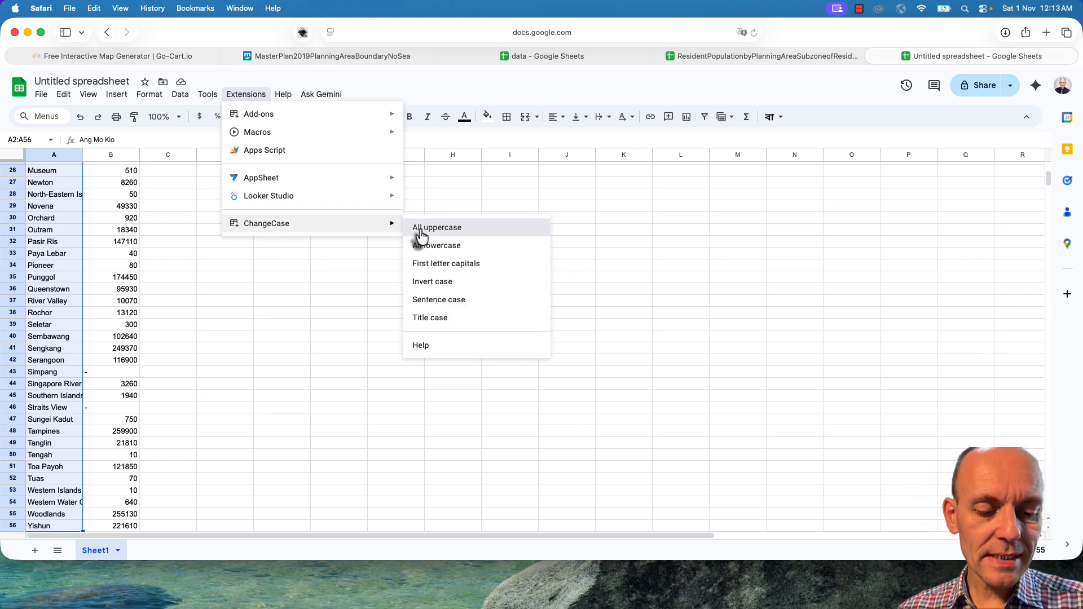
click(421, 226)
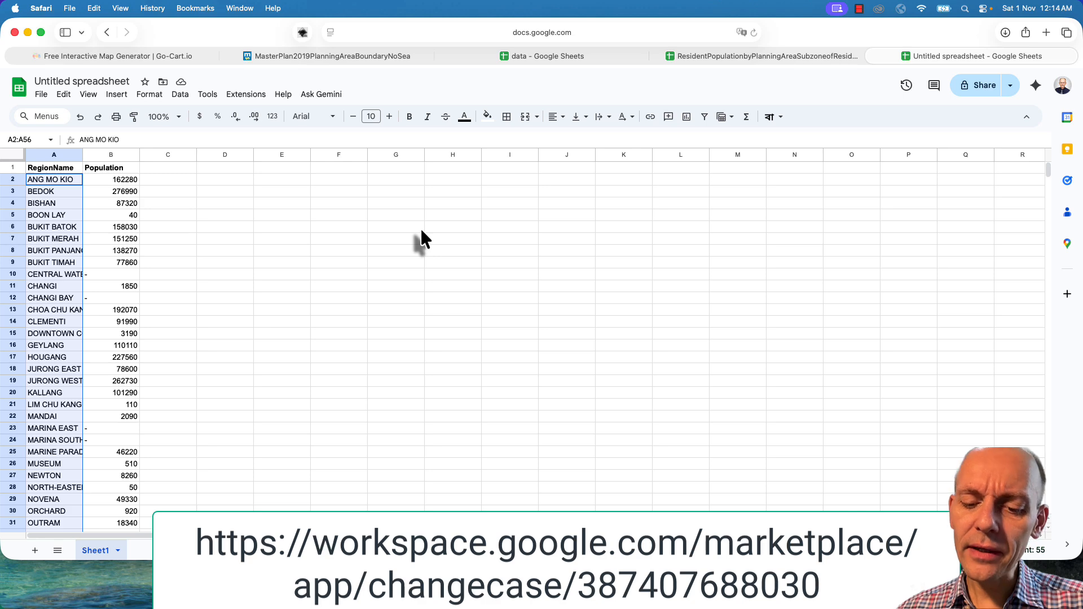
- Replace every "-" in the Population column with 0
click(123, 155)
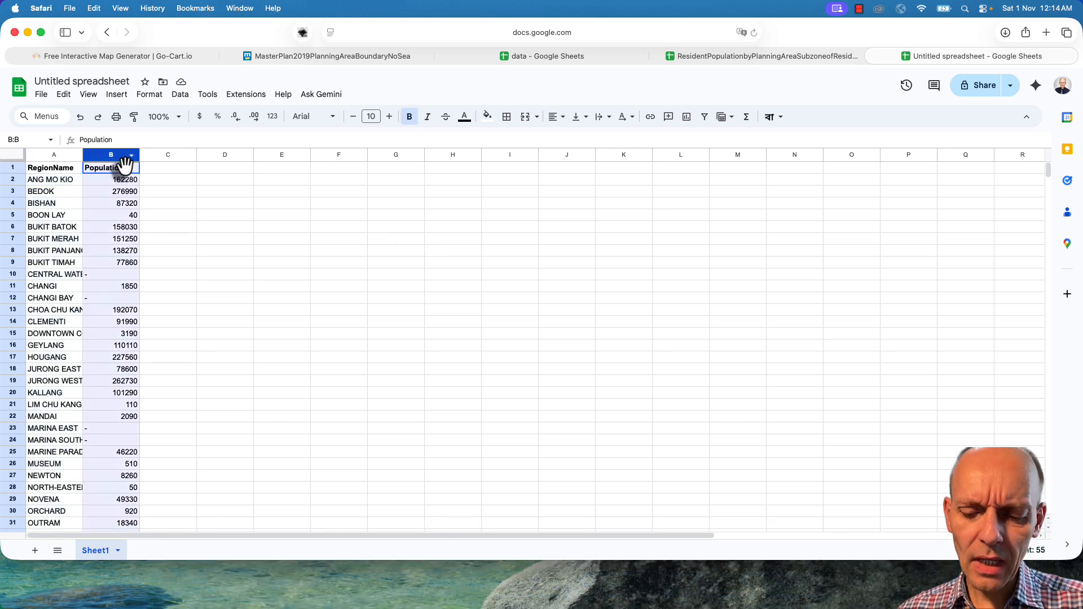
key(super+shift+h)
text(-)
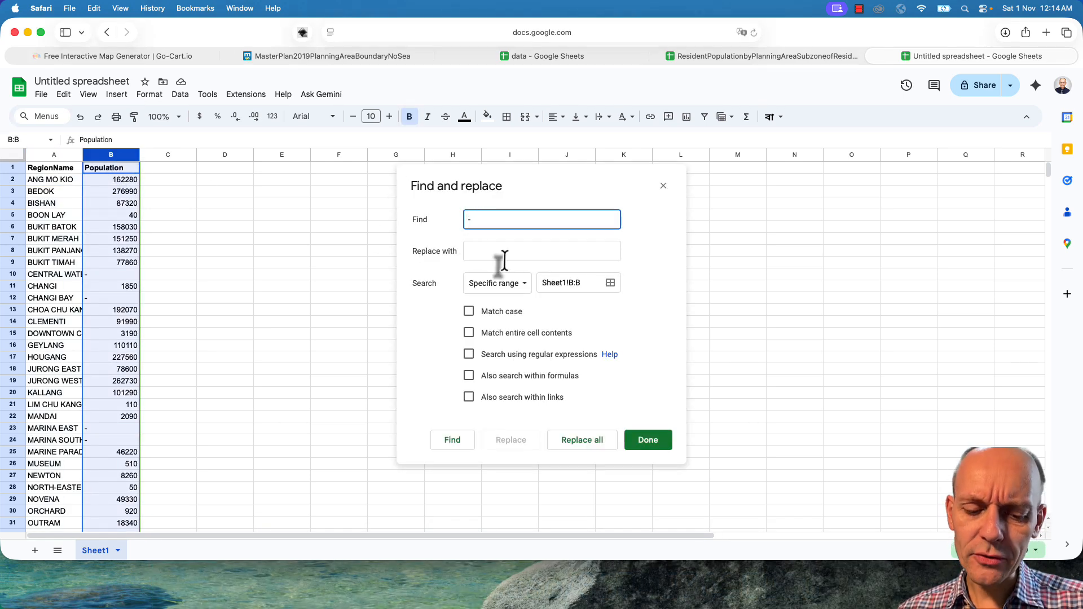
click(504, 255)
text(0)
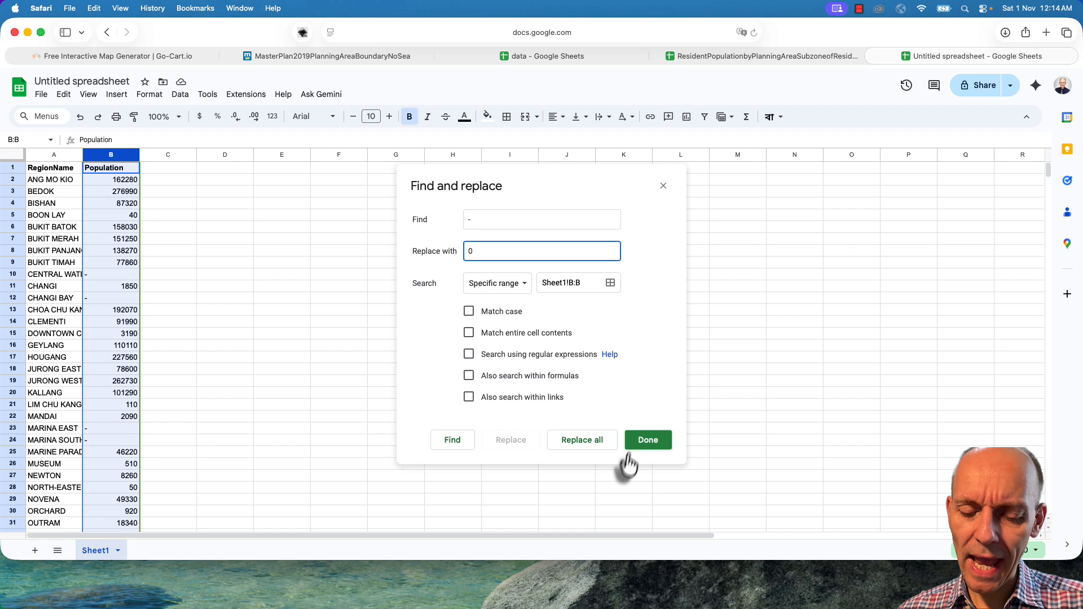
click(593, 446)
click(647, 446)
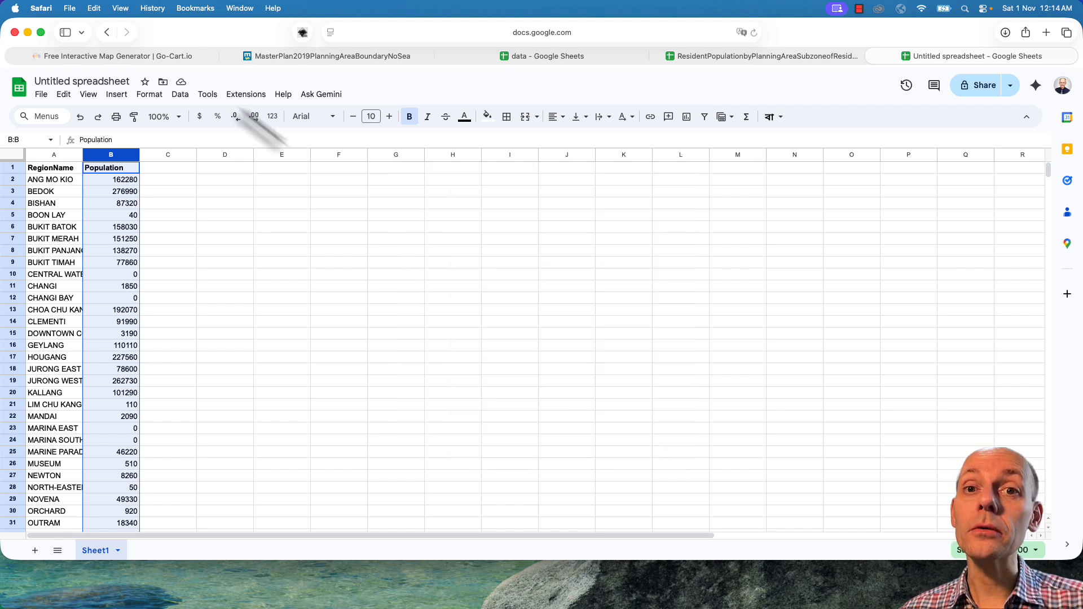
- Name the new spreadsheet sg_residents_by_planning_area
click(105, 81)
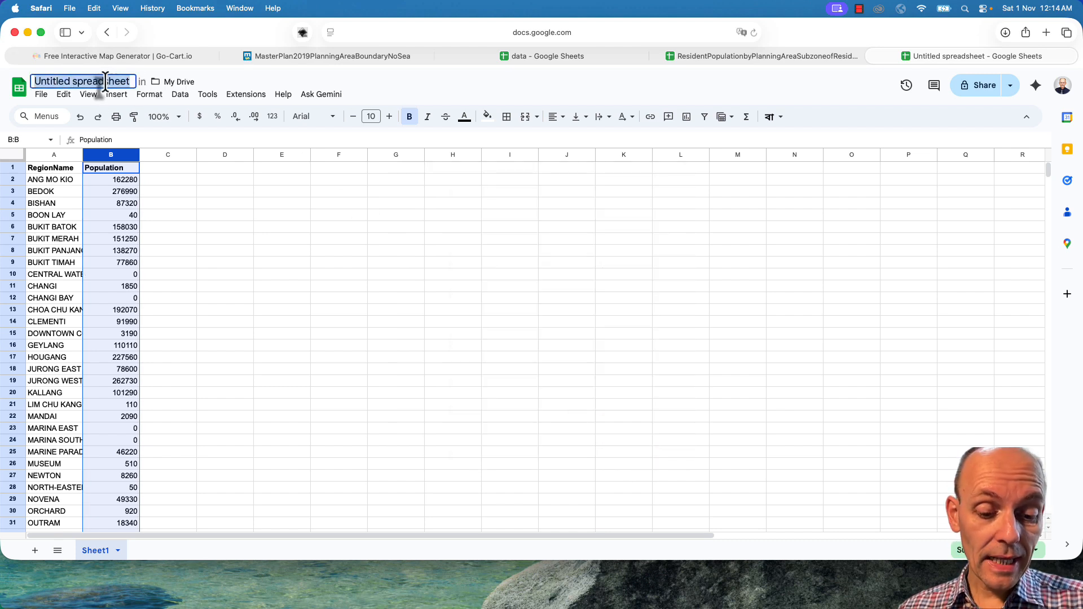
text(sg_resi)
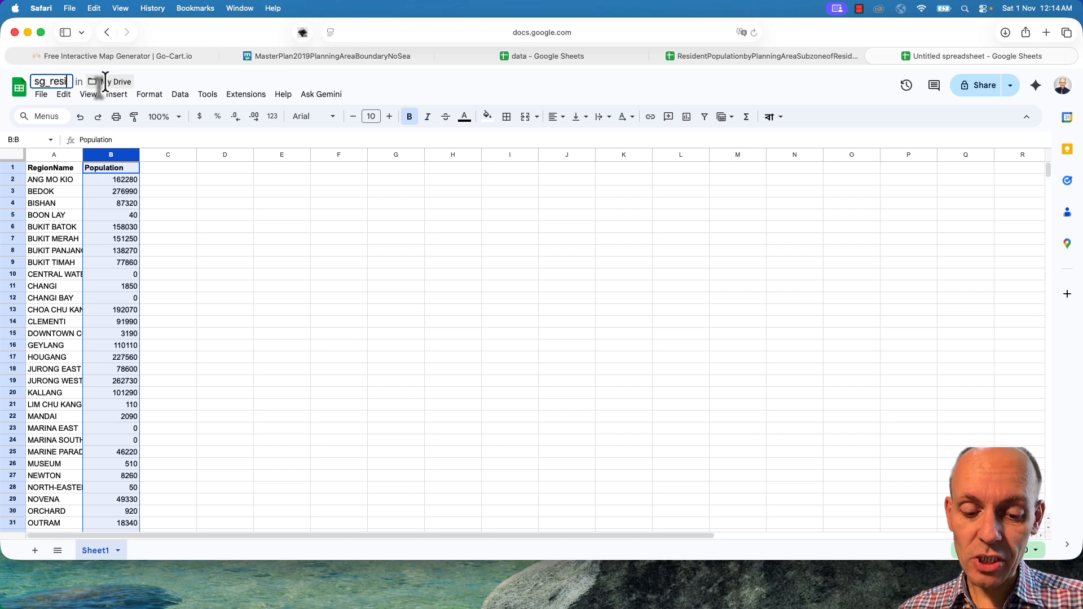
text(dents_by_pl)
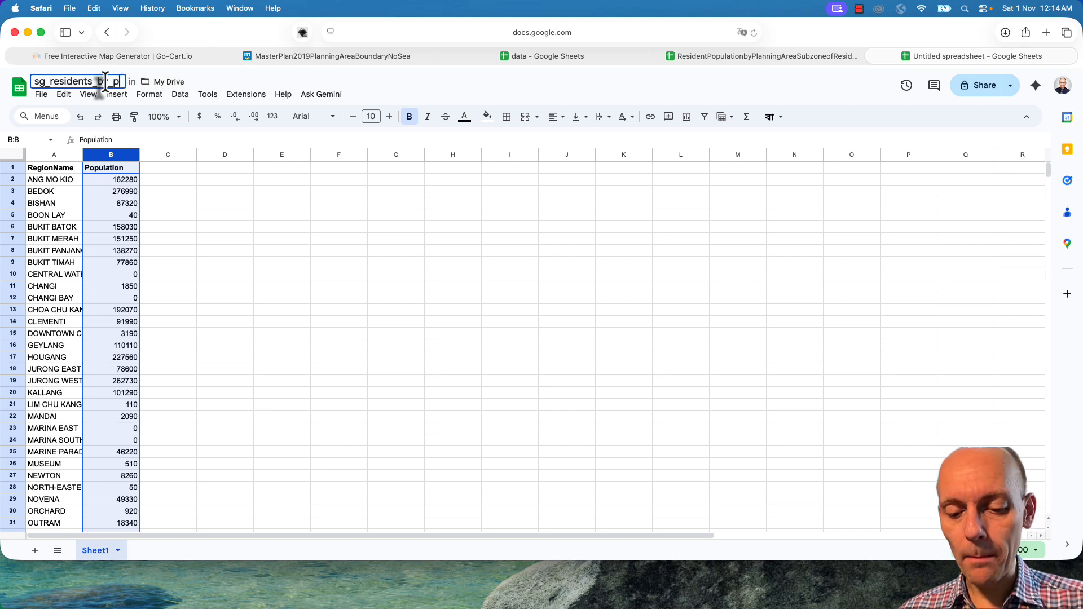
text(anning_area)
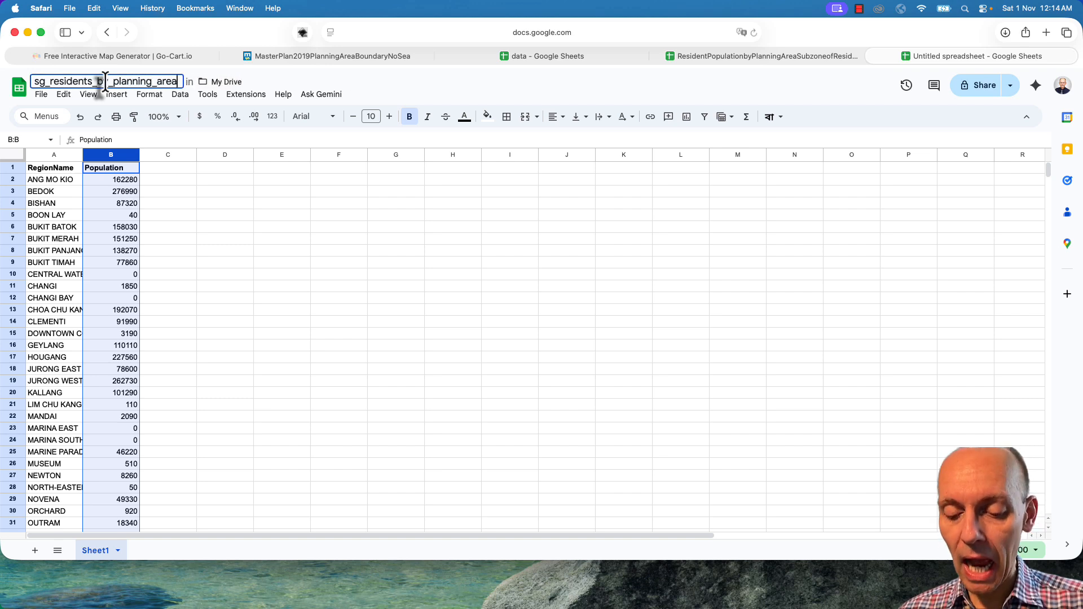
- Download the population sheet as a CSV file and close the Downloads folder window
click(41, 94)
mouse_move(127, 236)
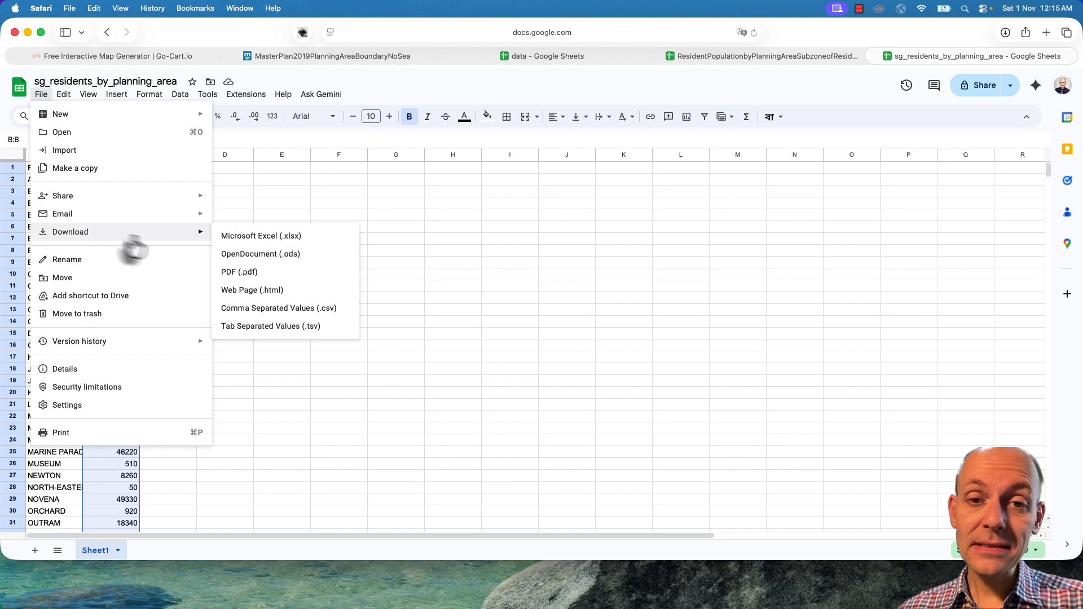
click(253, 314)
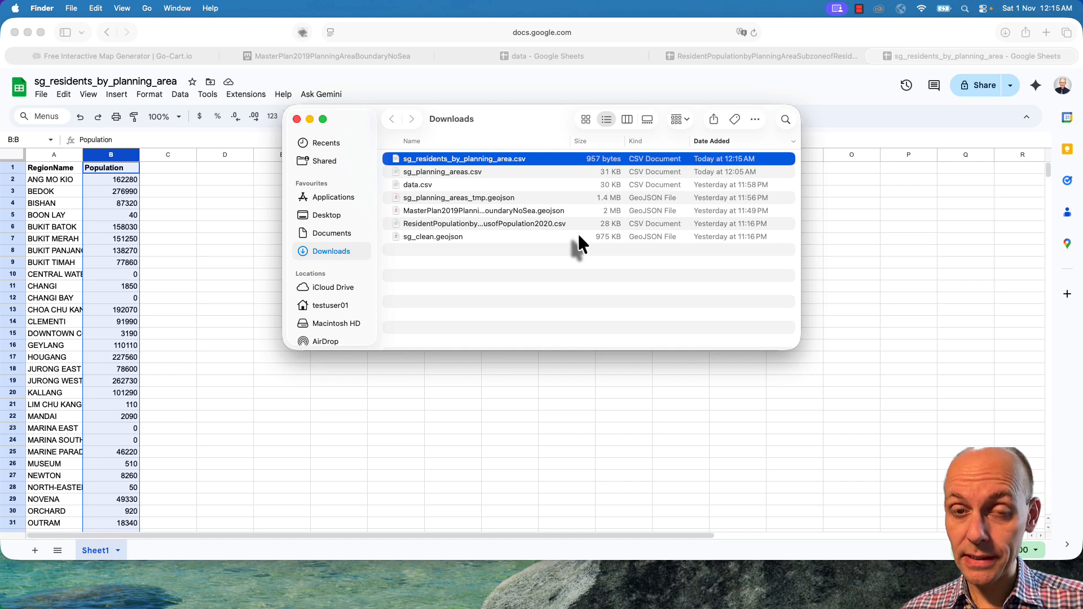
click(297, 119)
- Reload mapshaper and import sg_planning_areas_tmp.geojson, sg_planning_areas.csv and sg_residents_by_planning_area.csv together
click(385, 56)
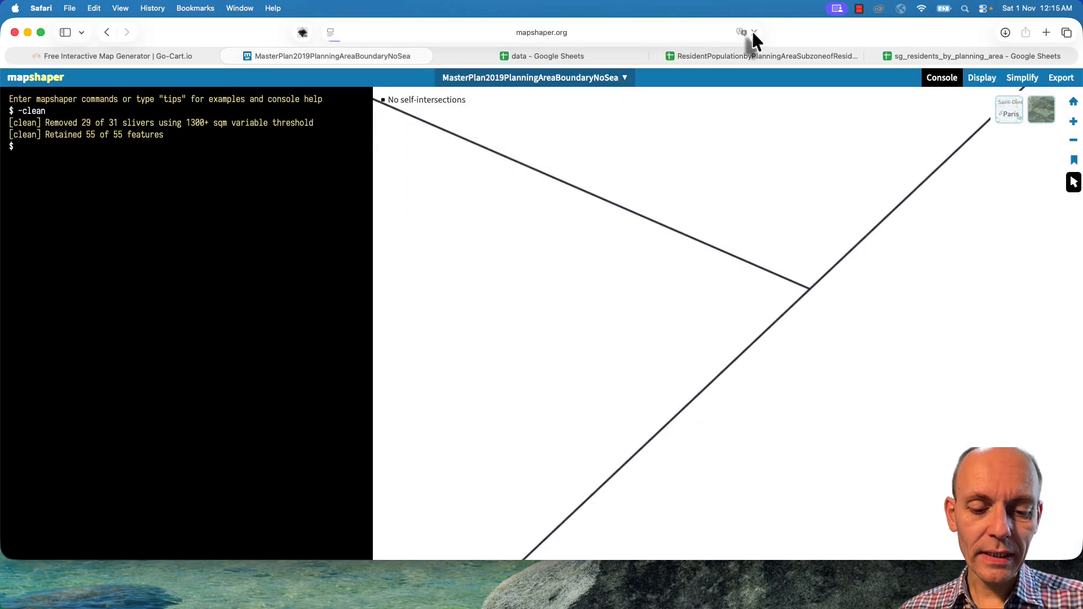
click(753, 32)
click(525, 155)
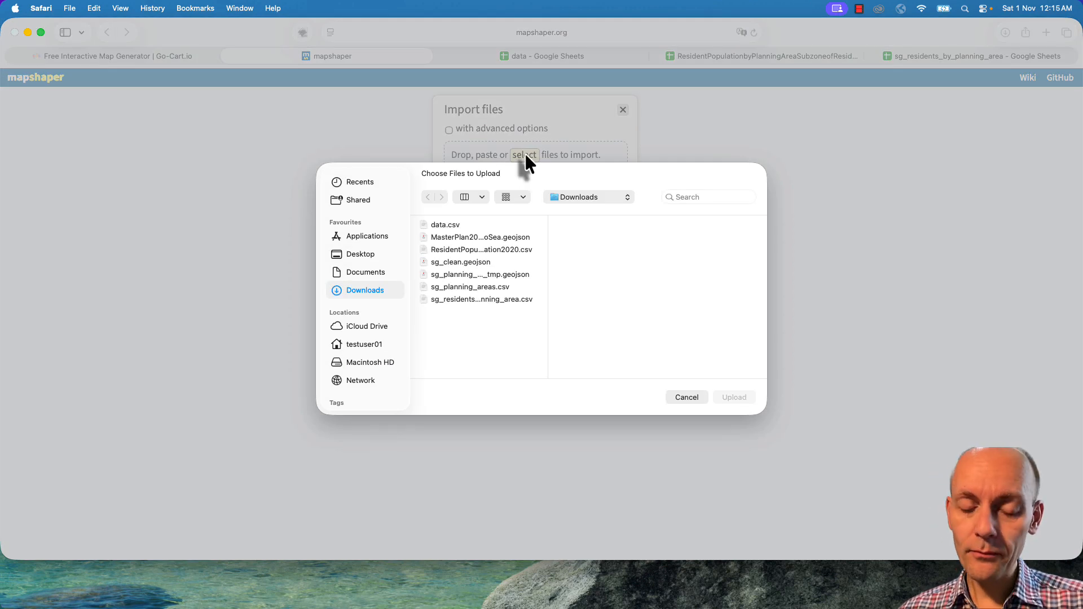
click(506, 278)
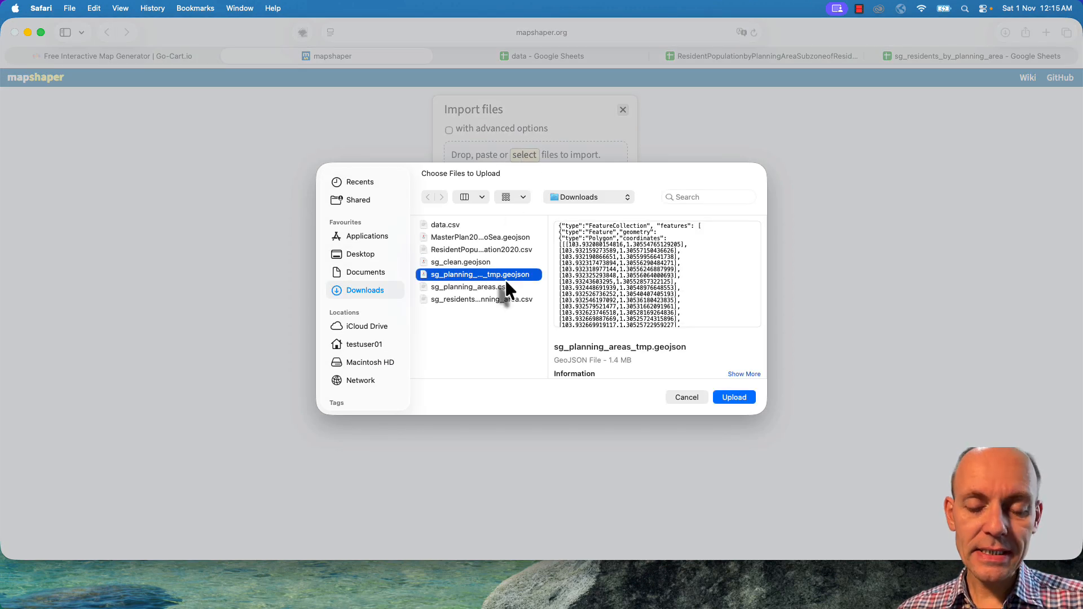
shift+click(498, 300)
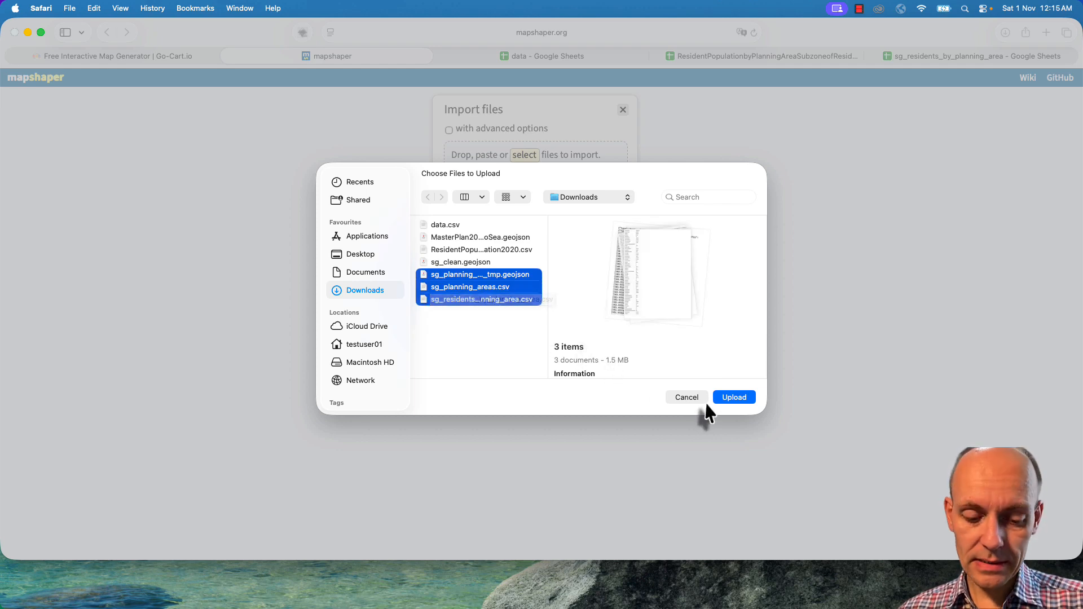
click(728, 401)
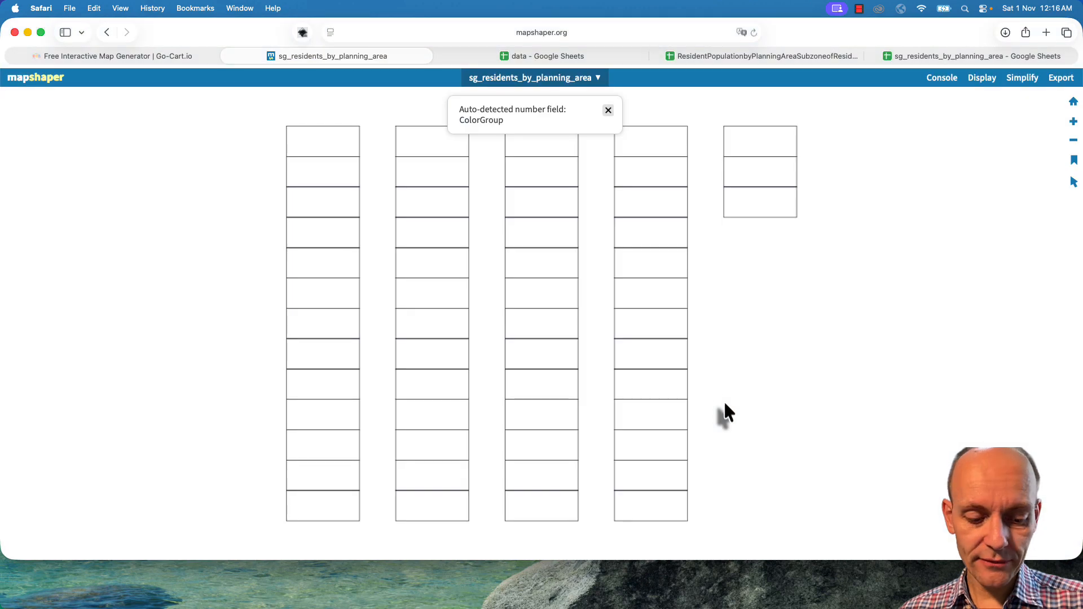
click(608, 111)
- On the sg_planning_areas_tmp layer, run -join sg_planning_areas keys=Description,Description fields=RegionName,RegionLabel in the mapshaper console
click(596, 81)
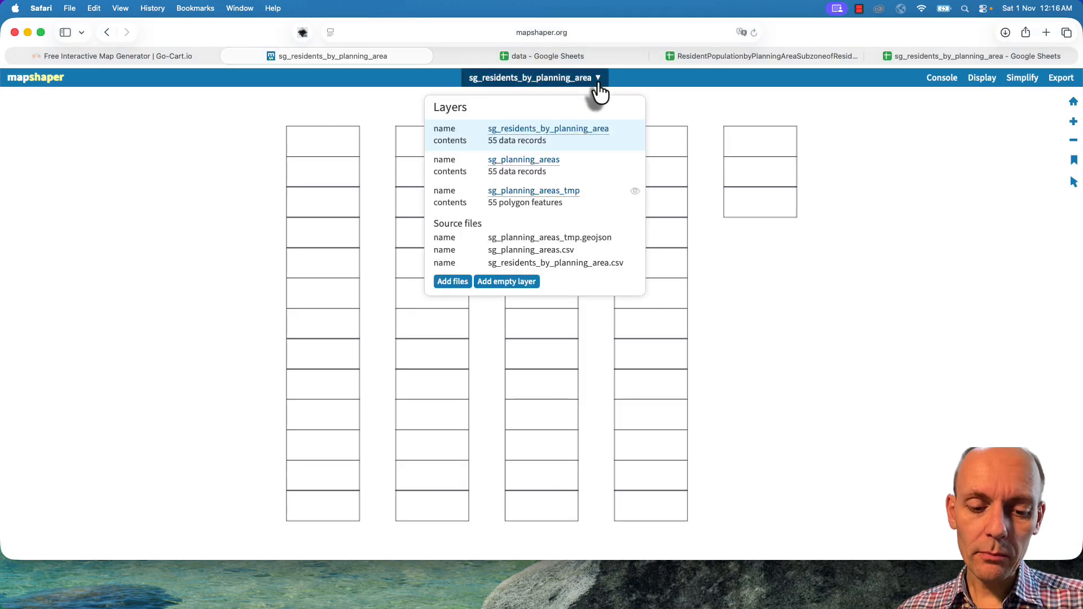
click(603, 200)
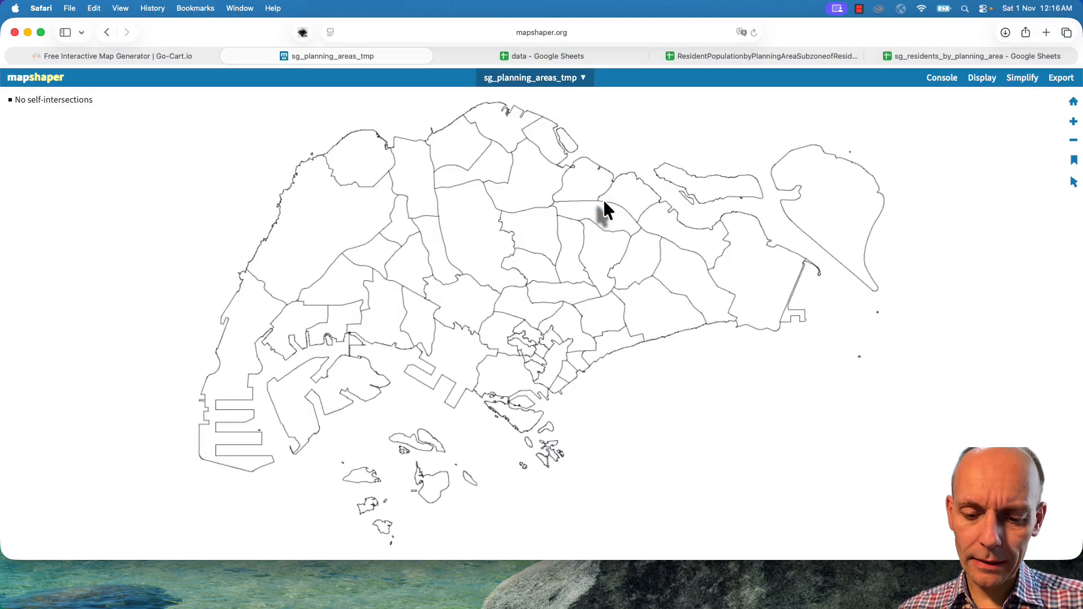
click(934, 79)
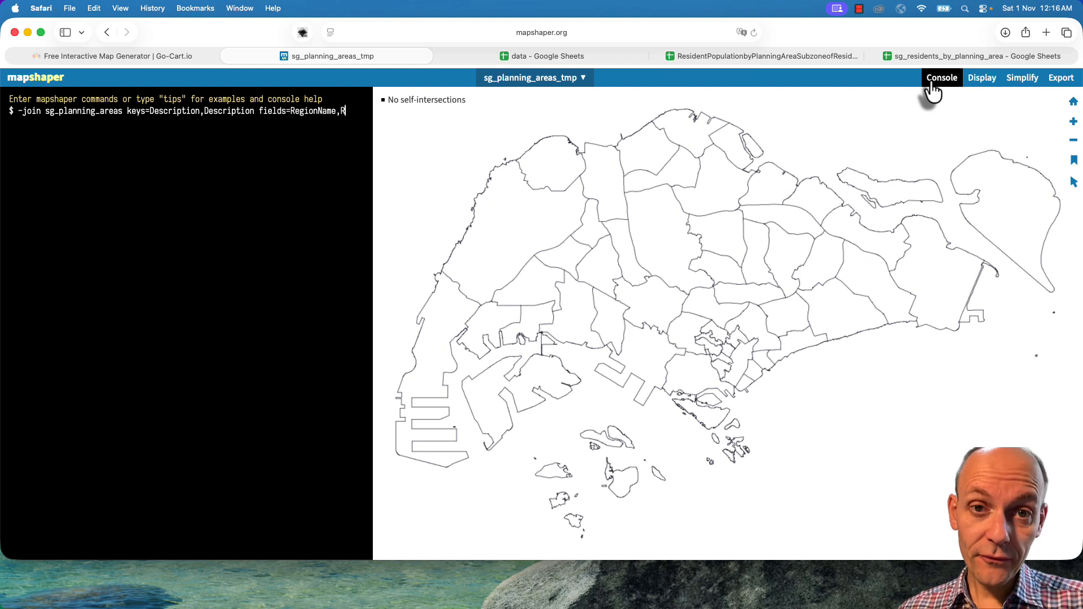
key(Return)
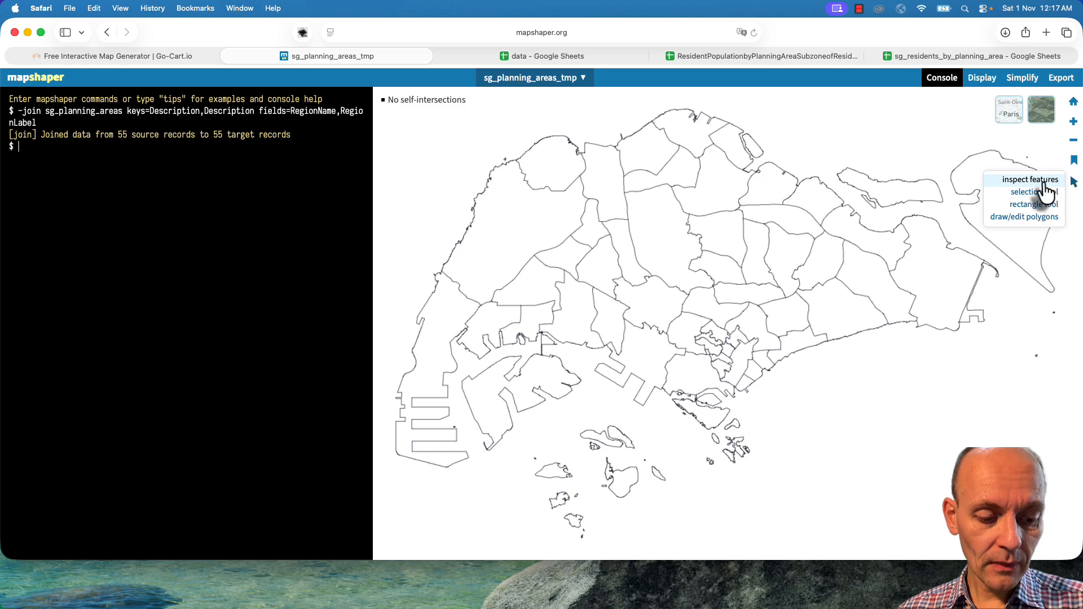
- Turn on feature inspection, run -drop fields=Name,Description in the console, and inspect the remaining attributes of several planning areas
click(1074, 181)
mouse_move(973, 186)
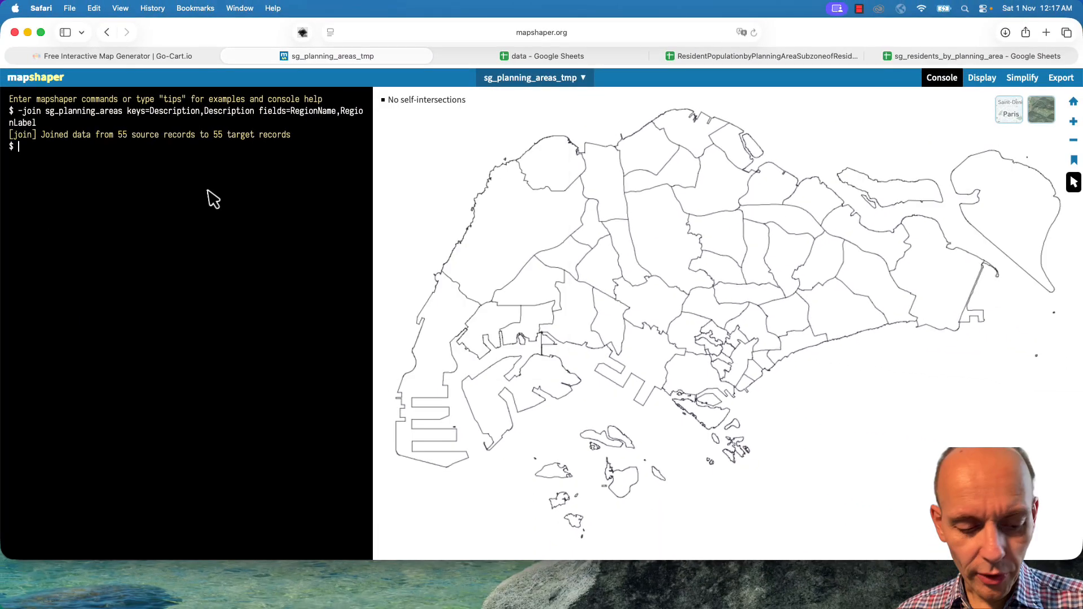
click(208, 191)
text(-drop fields=)
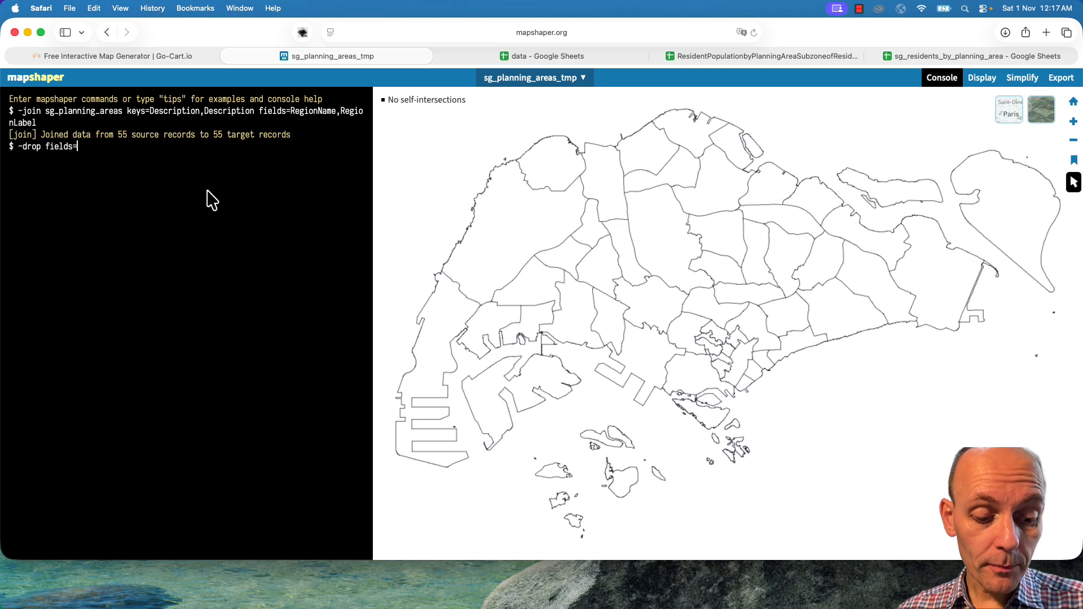
text(Name,Description)
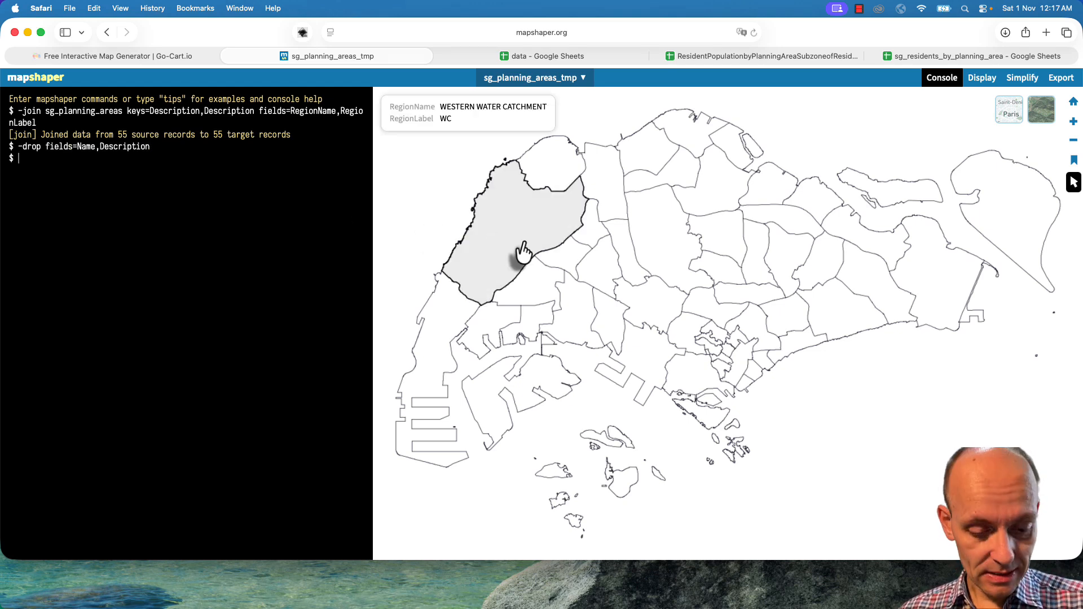
mouse_move(525, 253)
mouse_move(533, 300)
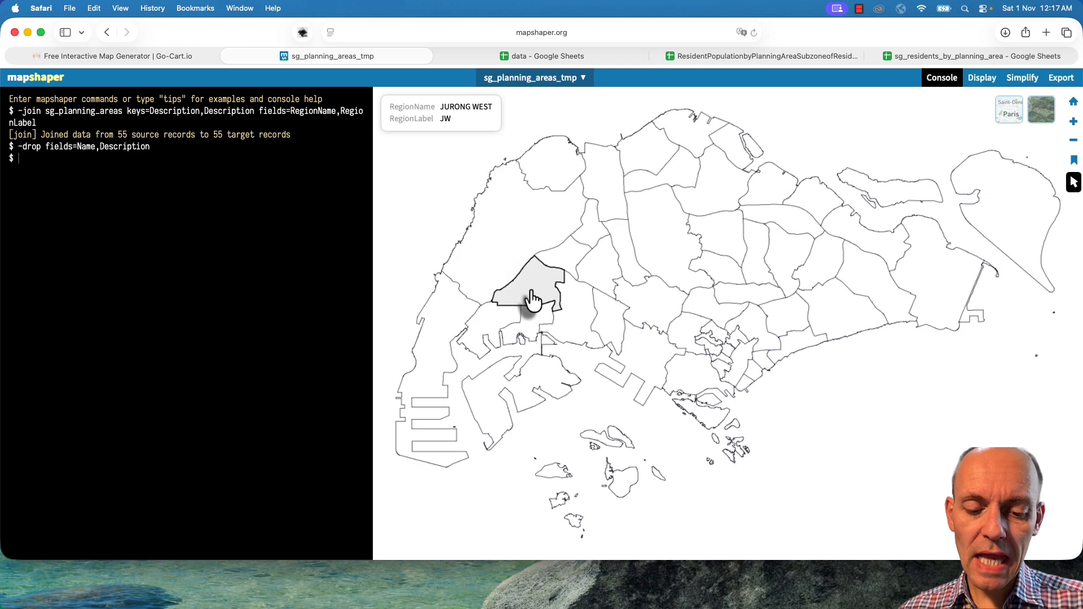
mouse_move(519, 349)
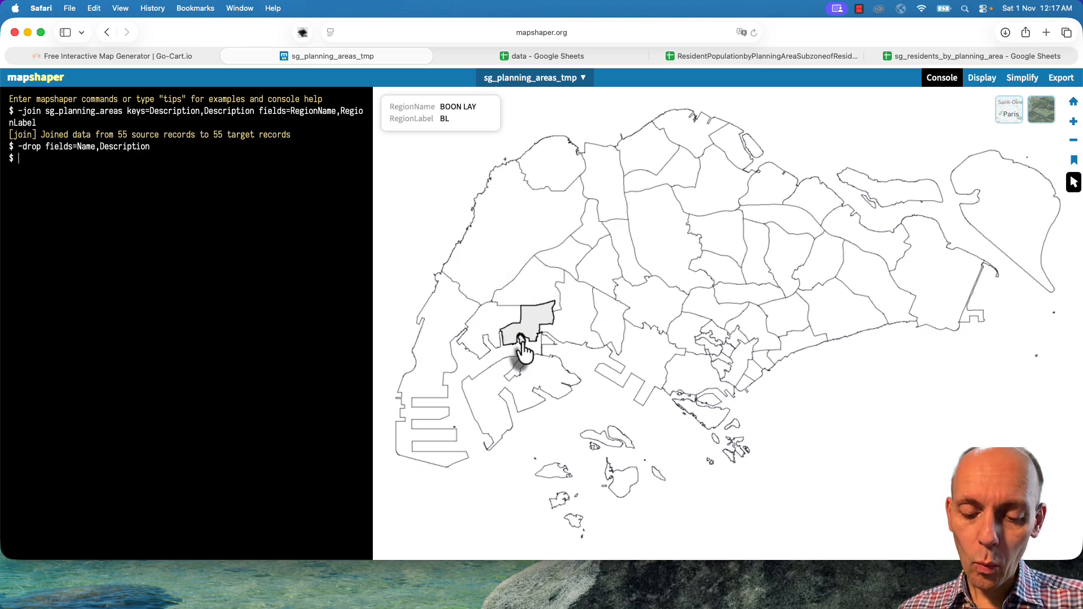
- Run -join sg_residents_by_planning_area keys=RegionName,RegionName fields=Population in the console and inspect a planning area's joined attributes
text(-join sg_re)
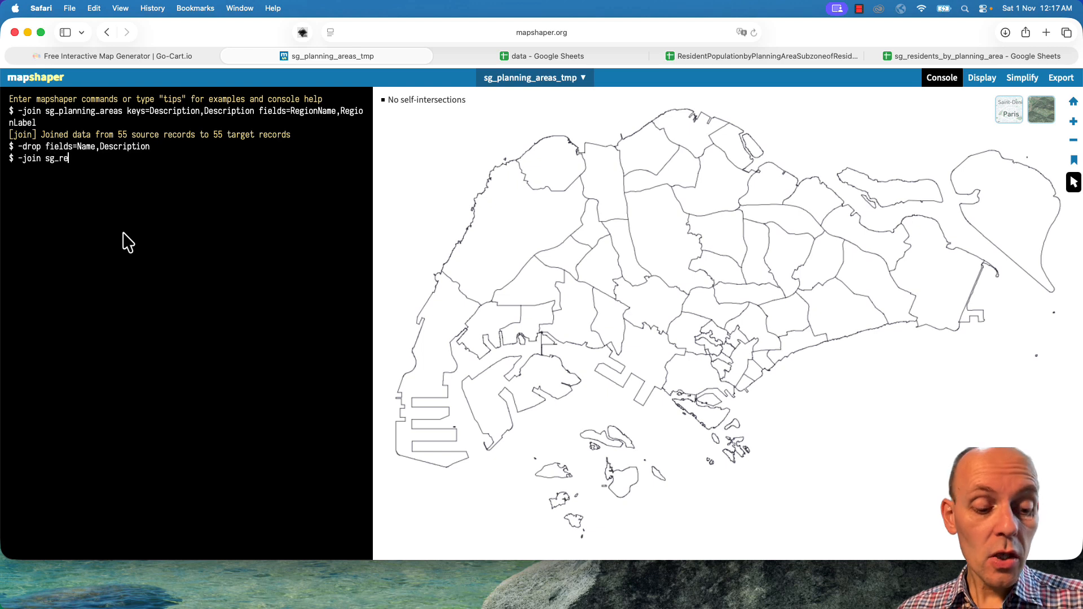
text(sidents_by_planning_area keys=RegionName,RegionName fields=Population)
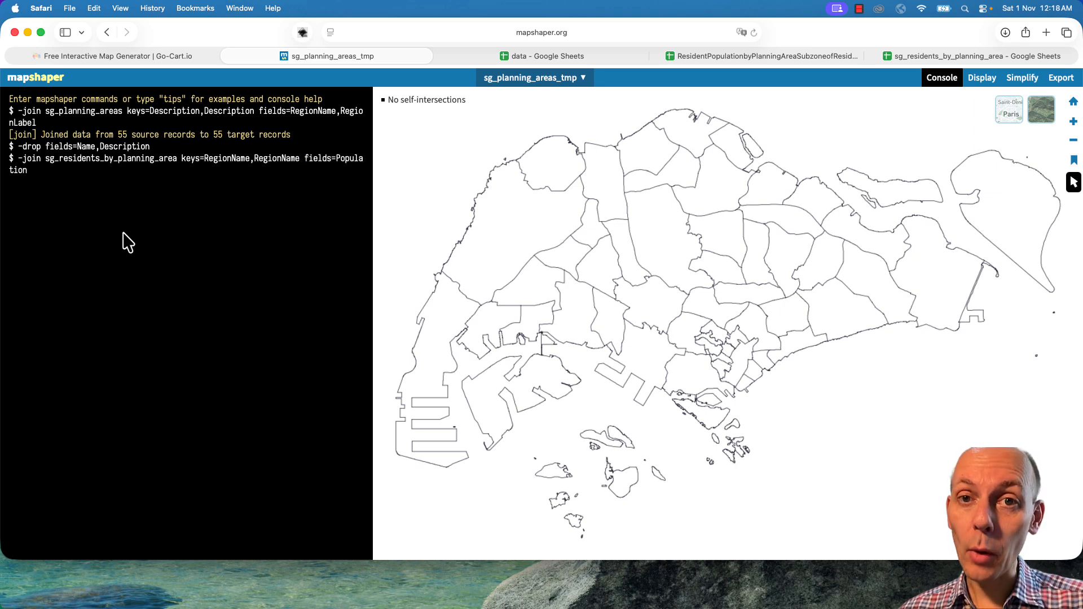
key(Return)
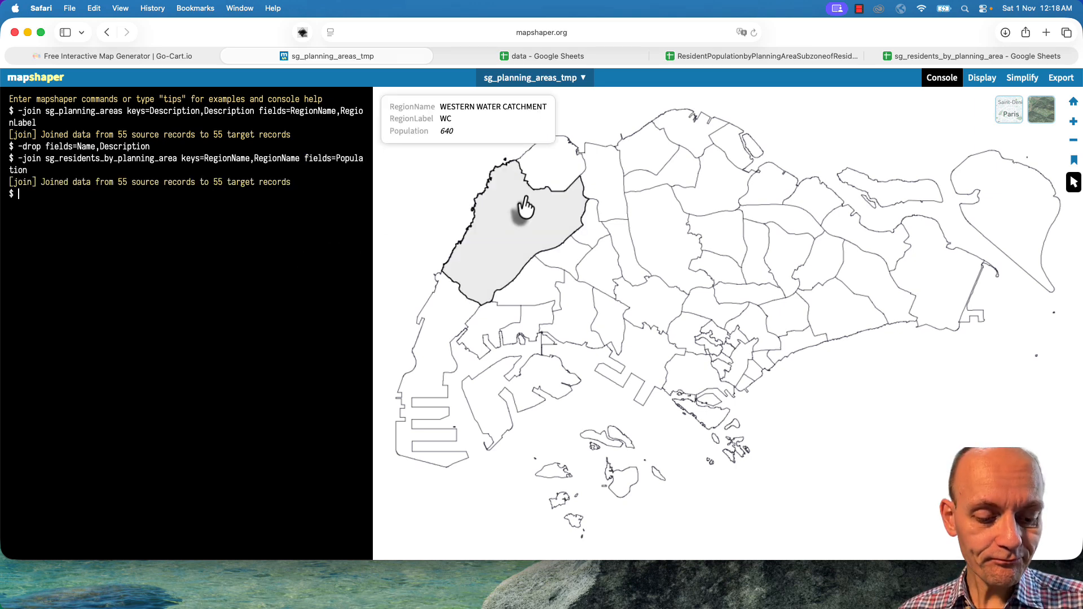
mouse_move(539, 176)
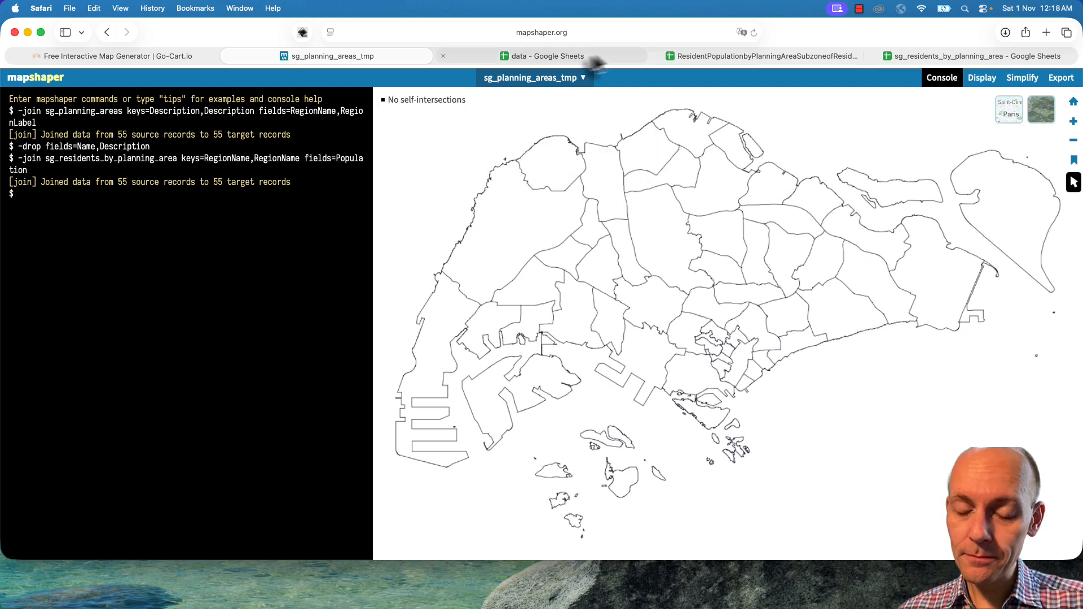
- Delete the sg_residents_by_planning_area and sg_planning_areas data layers, keeping only the sg_planning_areas_tmp polygon layer
click(582, 77)
right_click(614, 136)
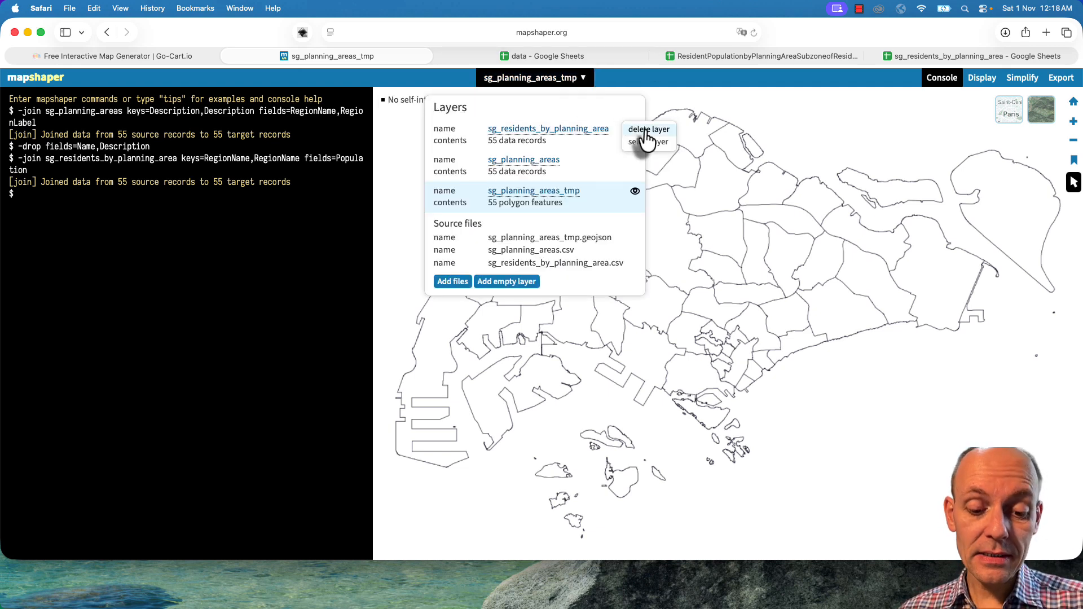
click(645, 133)
right_click(609, 137)
click(637, 133)
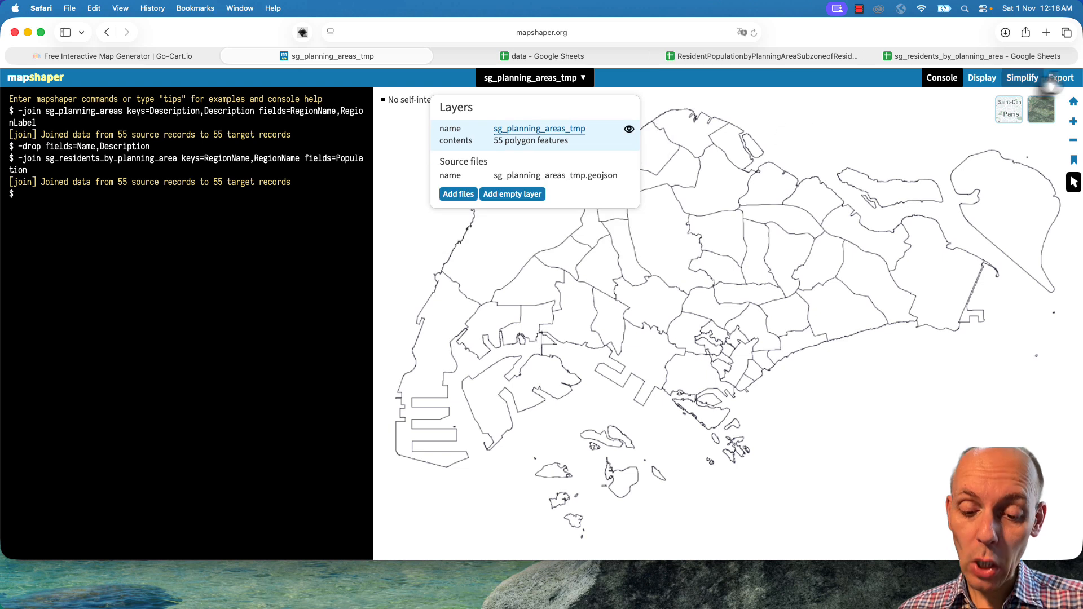
- Export the joined polygon layer as a GeoJSON file named sg_planning_areas.geojson
click(1061, 78)
click(590, 241)
text(-)
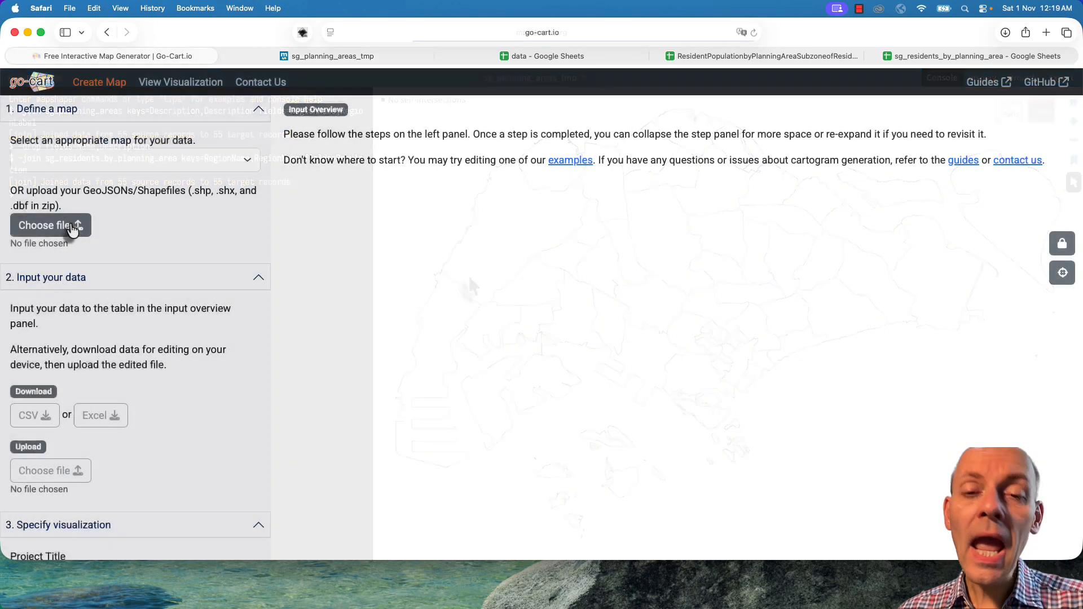
- In go-cart.io, upload sg_planning_areas.geojson as the map and choose RegionName as the property containing the unique region names
click(70, 229)
click(446, 300)
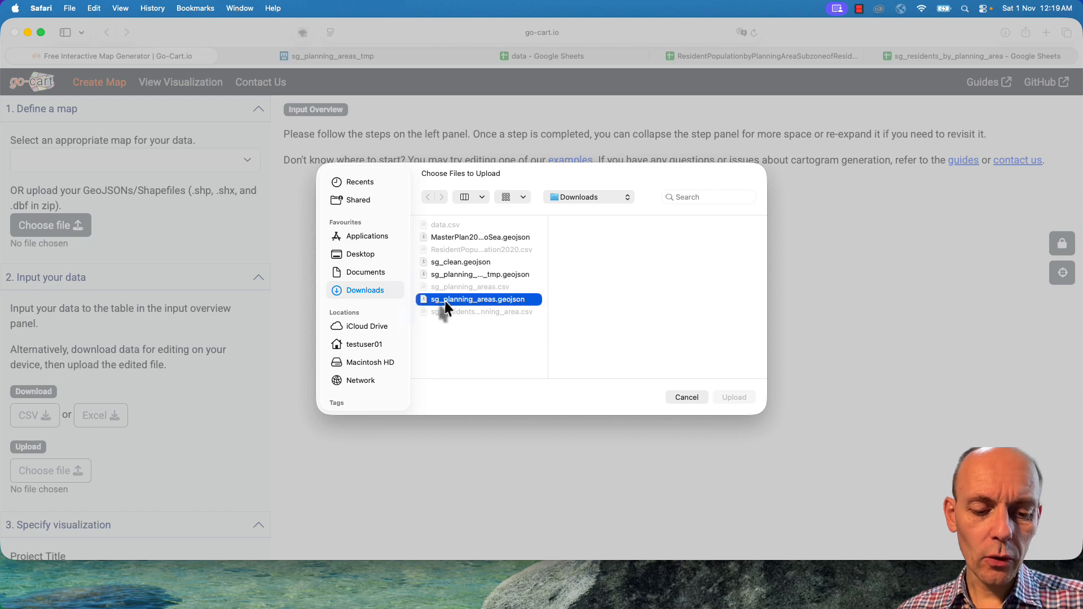
click(736, 399)
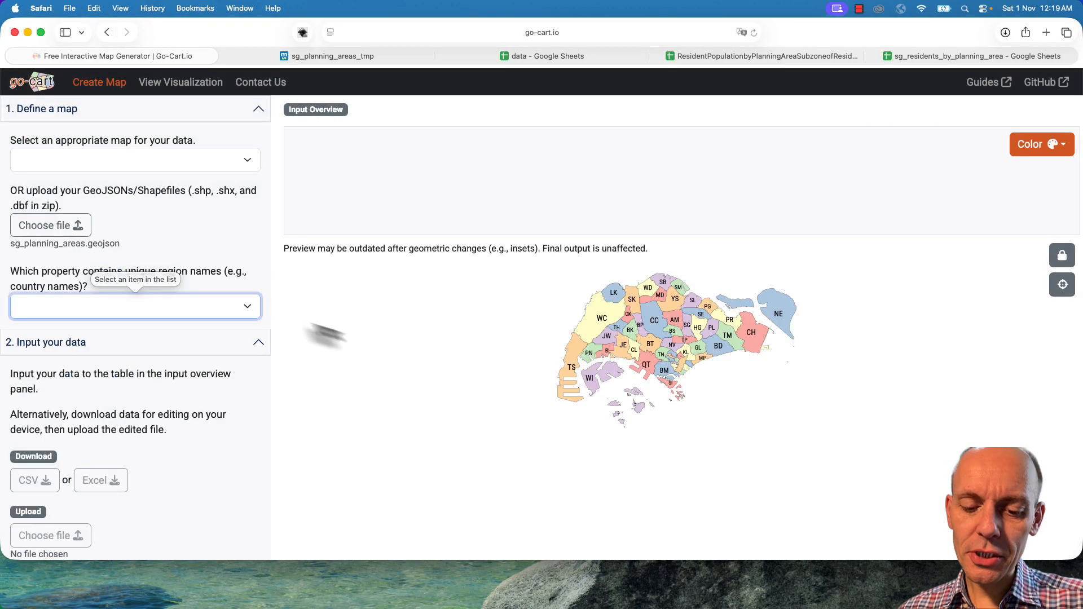
click(246, 308)
click(241, 301)
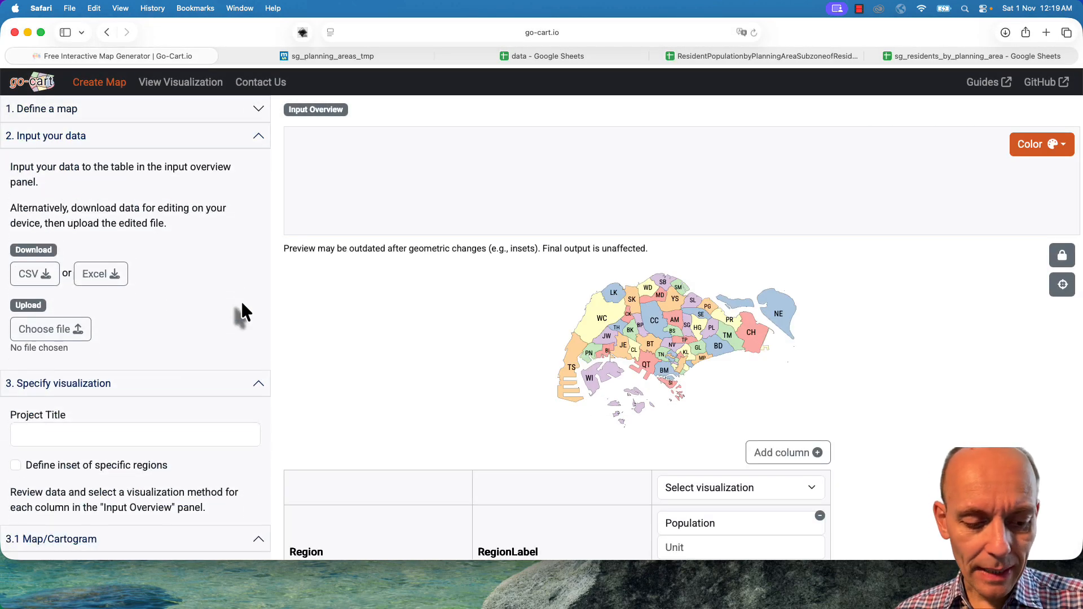
- Set the Population column's visualization to Contiguous and generate the cartogram
click(729, 489)
click(724, 542)
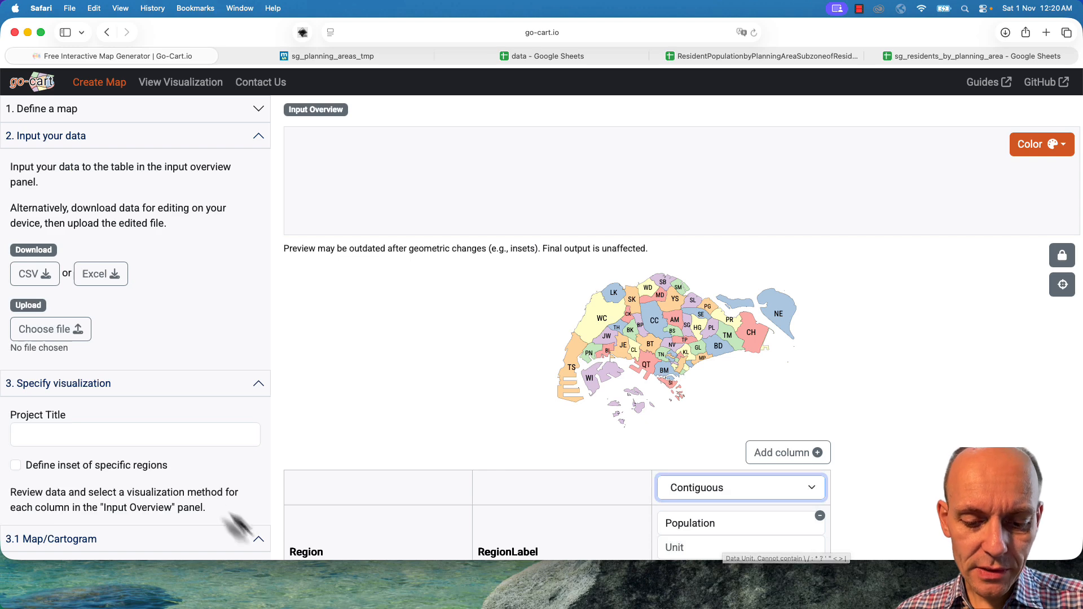
scroll(214, 497, down, 10)
click(40, 398)
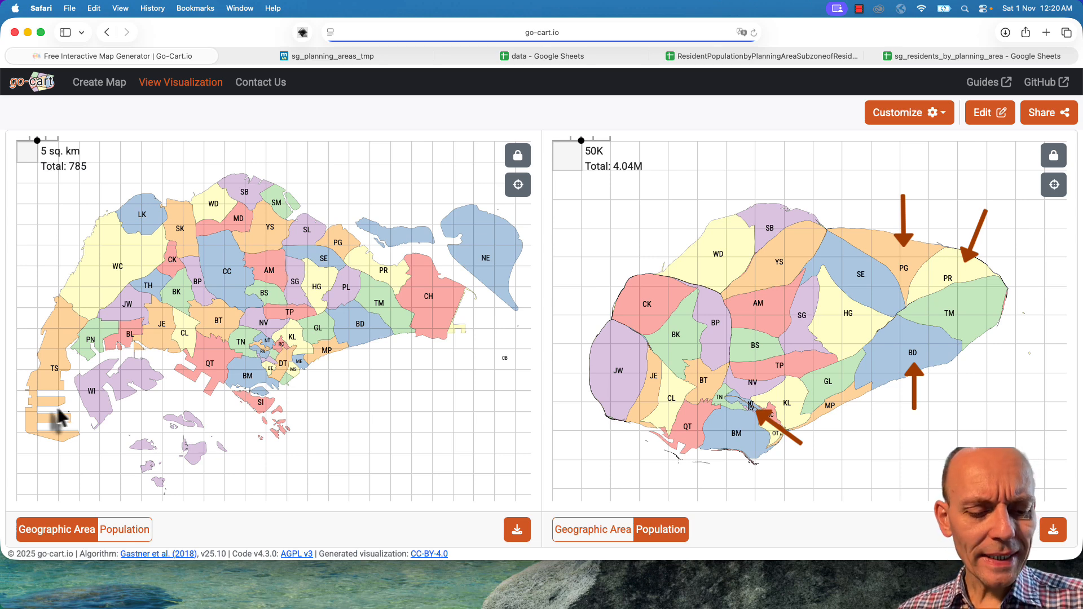
- Reopen the generated visualization for editing and switch its region colors from the preset palette to Custom
click(983, 116)
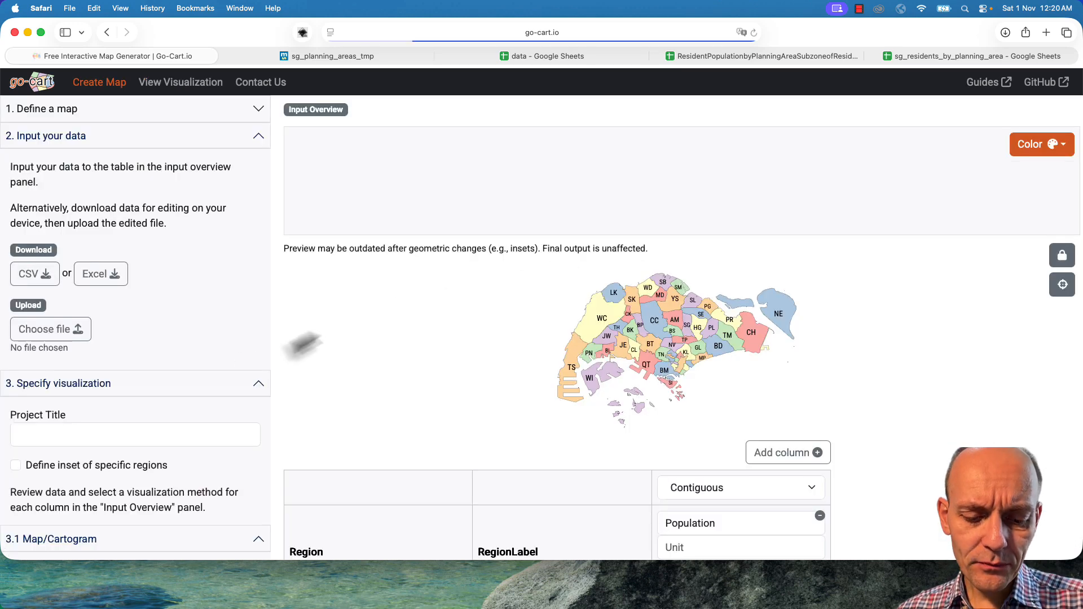
scroll(235, 361, down, 5)
click(172, 398)
click(170, 426)
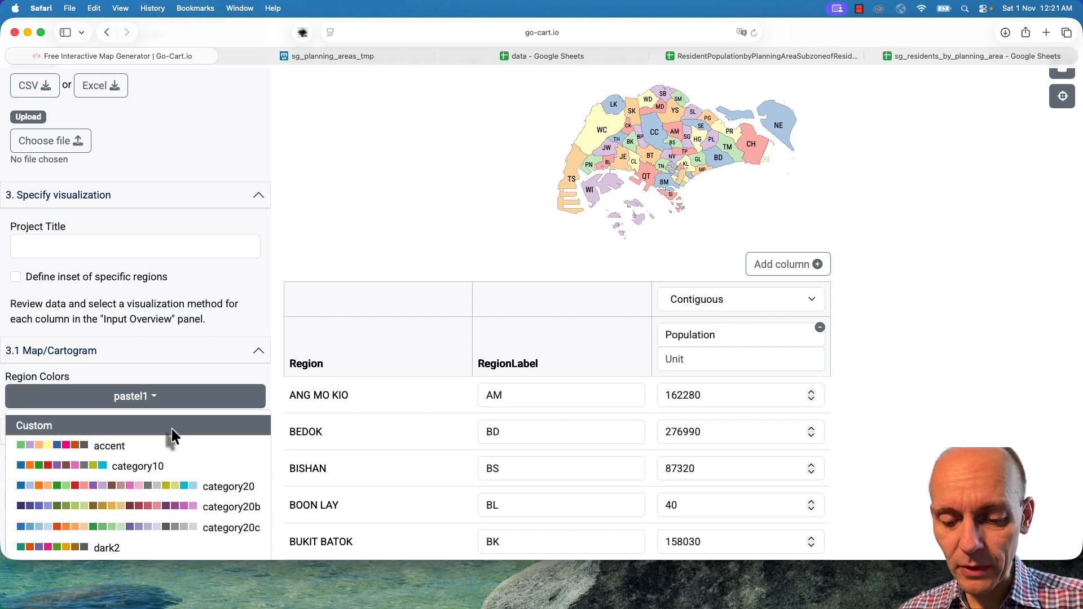
- Recolor Punggol pale yellow by sampling the color of the Pasir Ris swatch
scroll(442, 474, down, 15)
scroll(442, 476, down, 3)
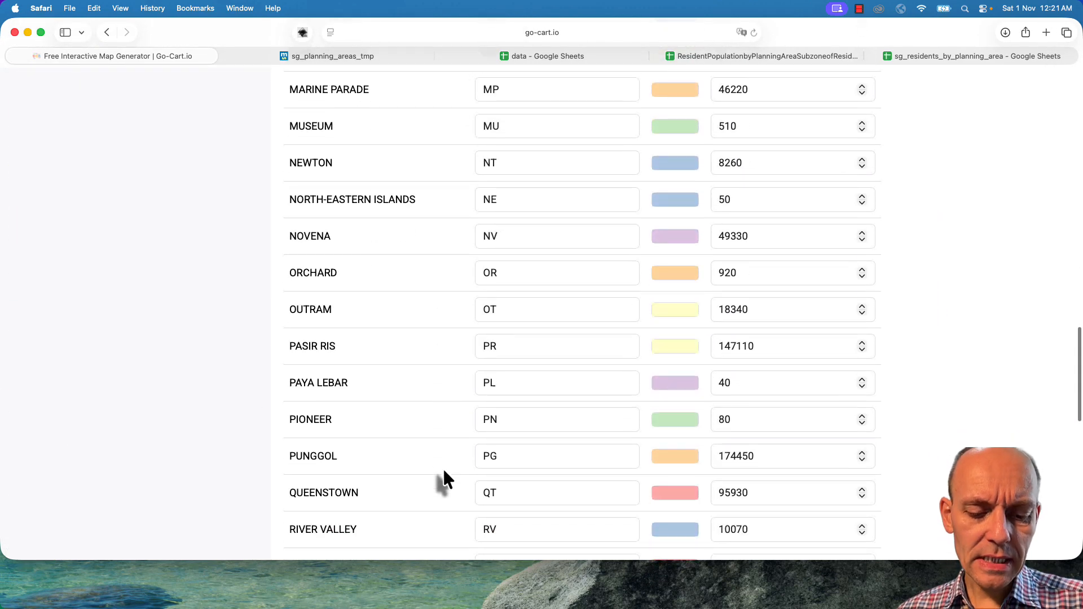
click(687, 456)
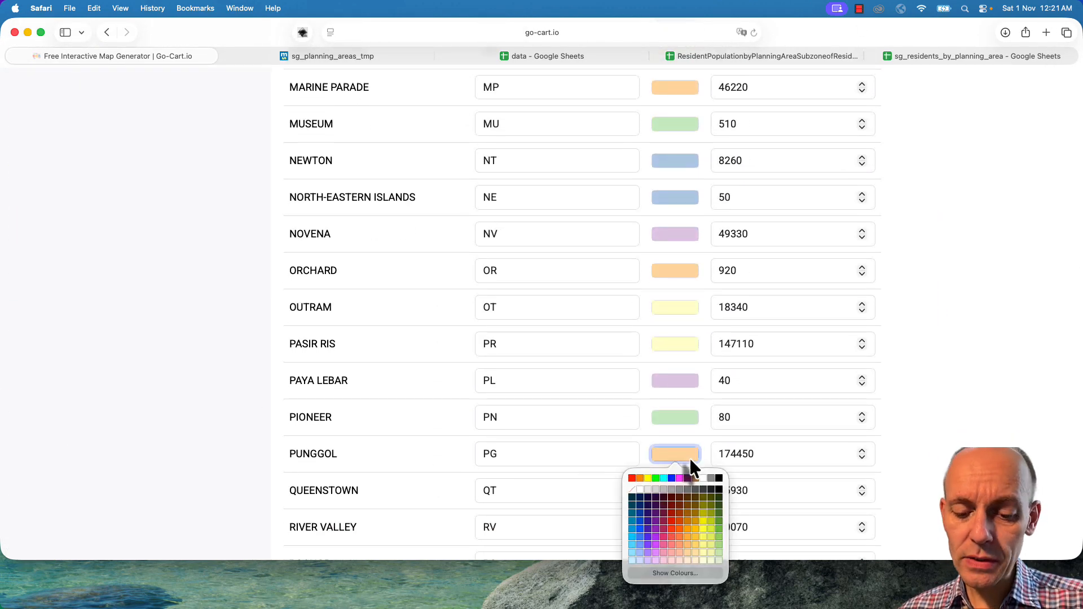
click(683, 573)
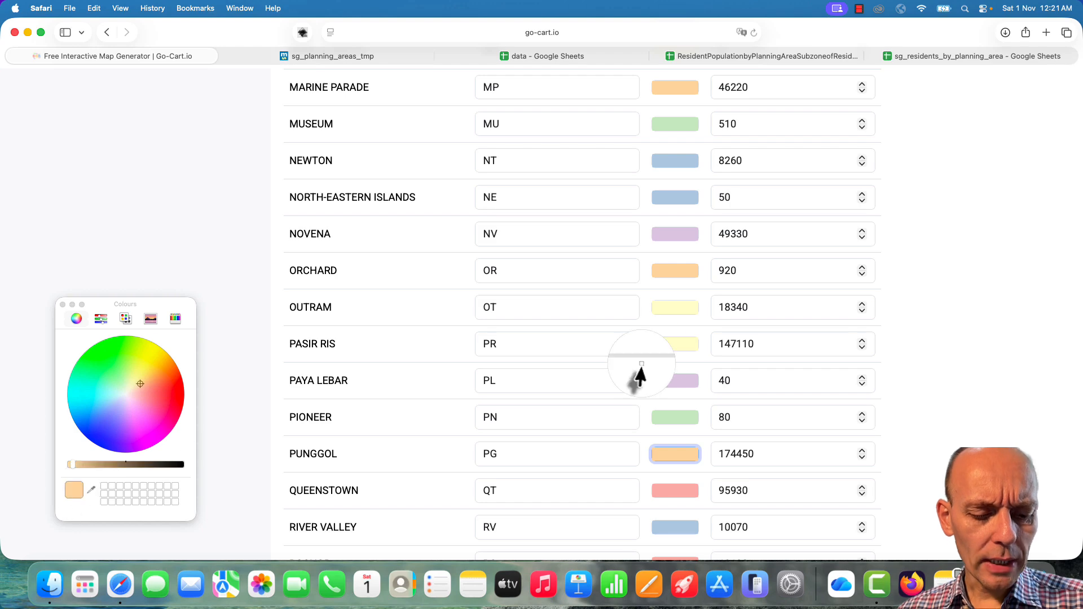
click(672, 344)
- Recolor Pasir Ris light orange by sampling the color of the Orchard swatch
click(672, 345)
click(685, 463)
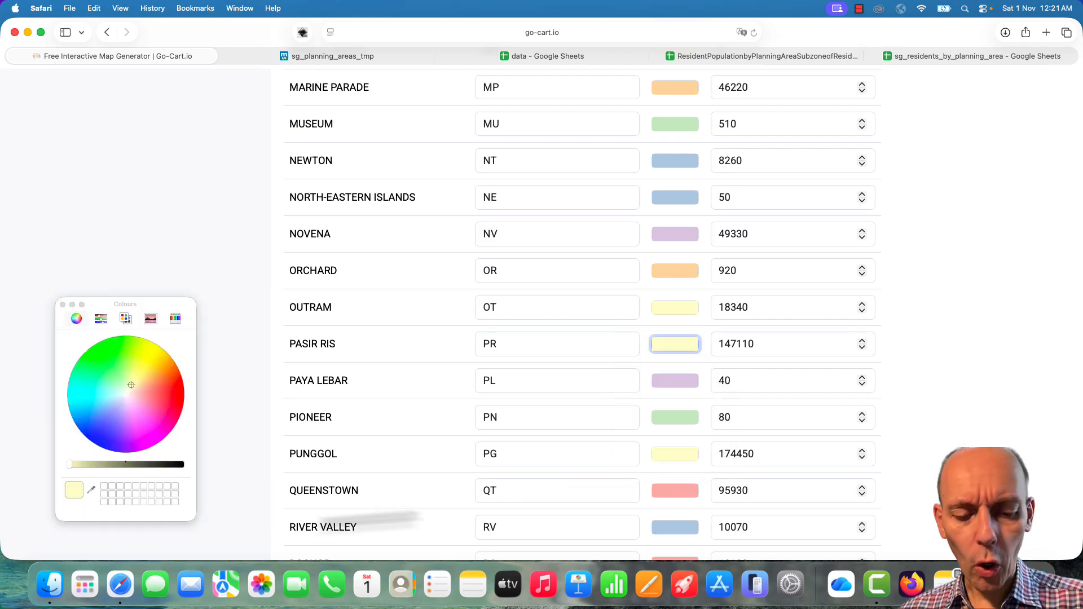
click(91, 490)
click(668, 270)
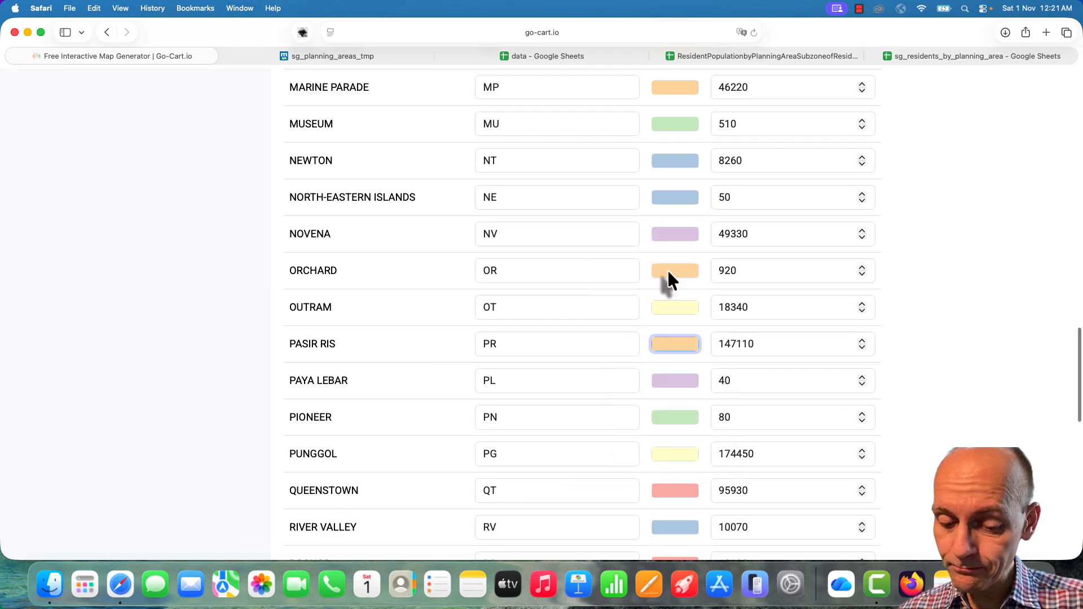
- Recolor Bedok light red by sampling the color of the Ang Mo Kio swatch
scroll(668, 270, up, 20)
scroll(668, 269, up, 5)
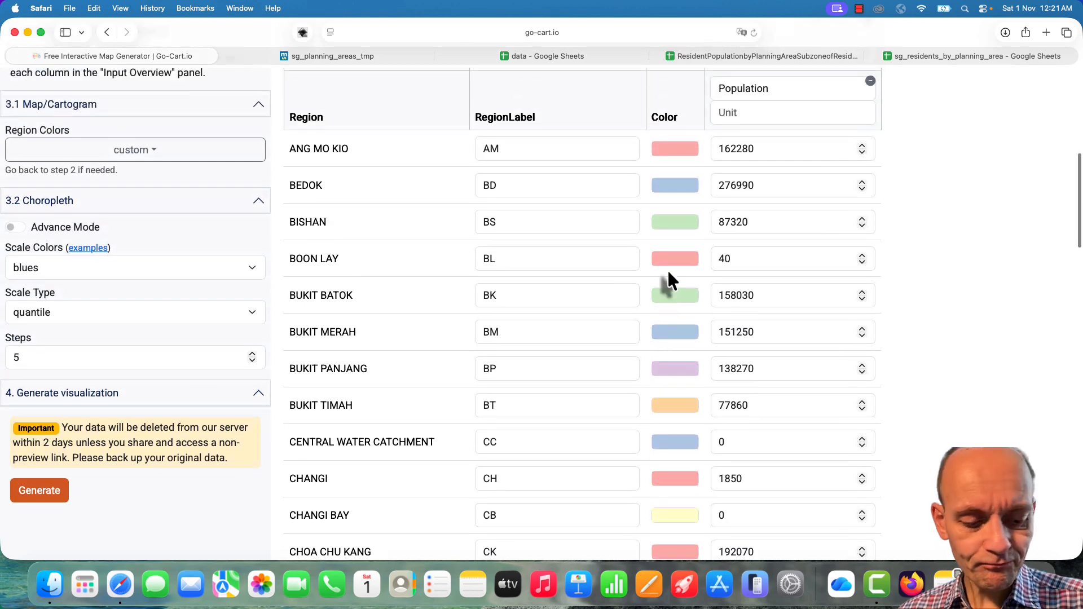
click(684, 188)
click(675, 305)
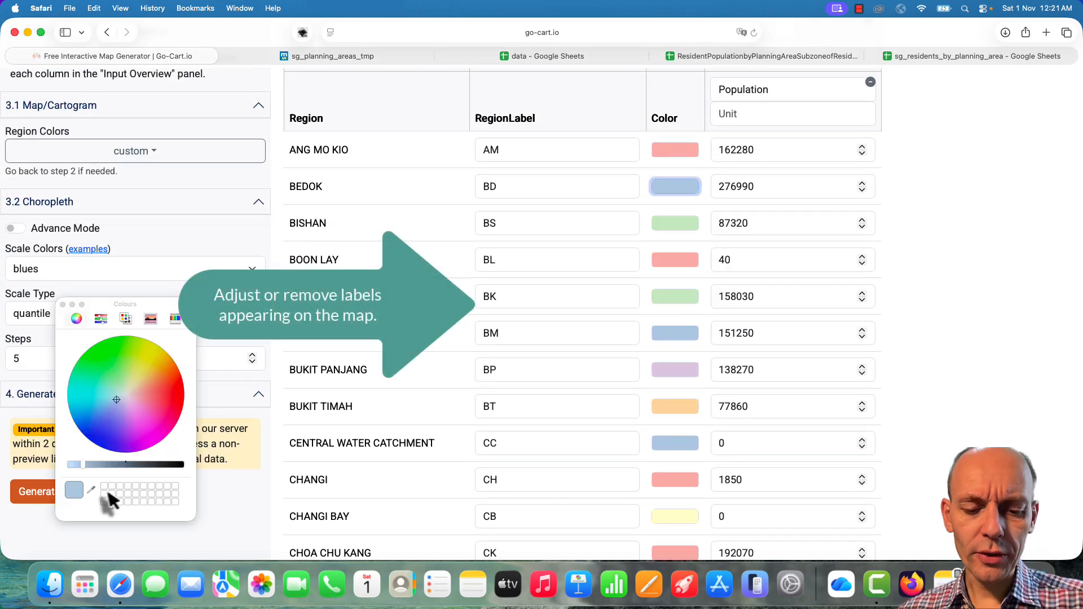
click(93, 491)
click(658, 150)
- Recolor River Valley pale yellow by sampling the color of the Punggol swatch
scroll(674, 337, down, 2)
scroll(671, 339, down, 20)
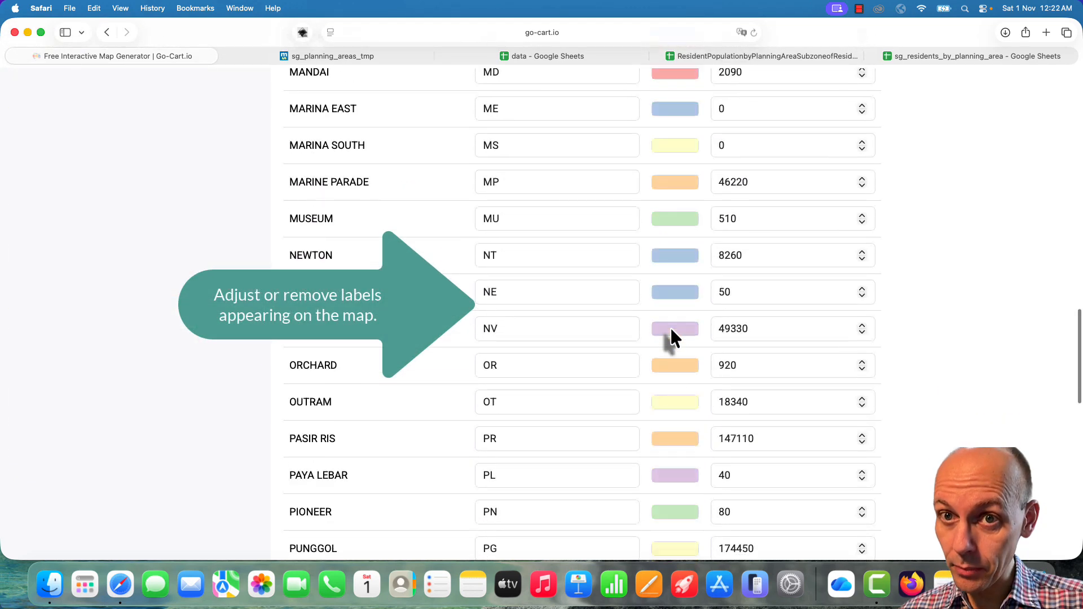
click(675, 441)
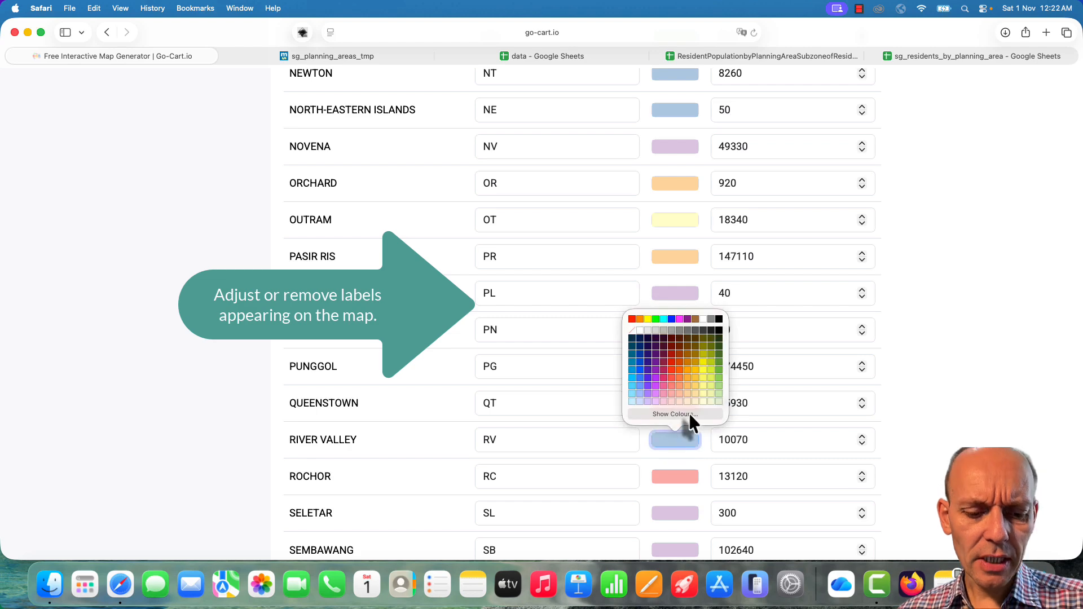
click(688, 415)
click(90, 497)
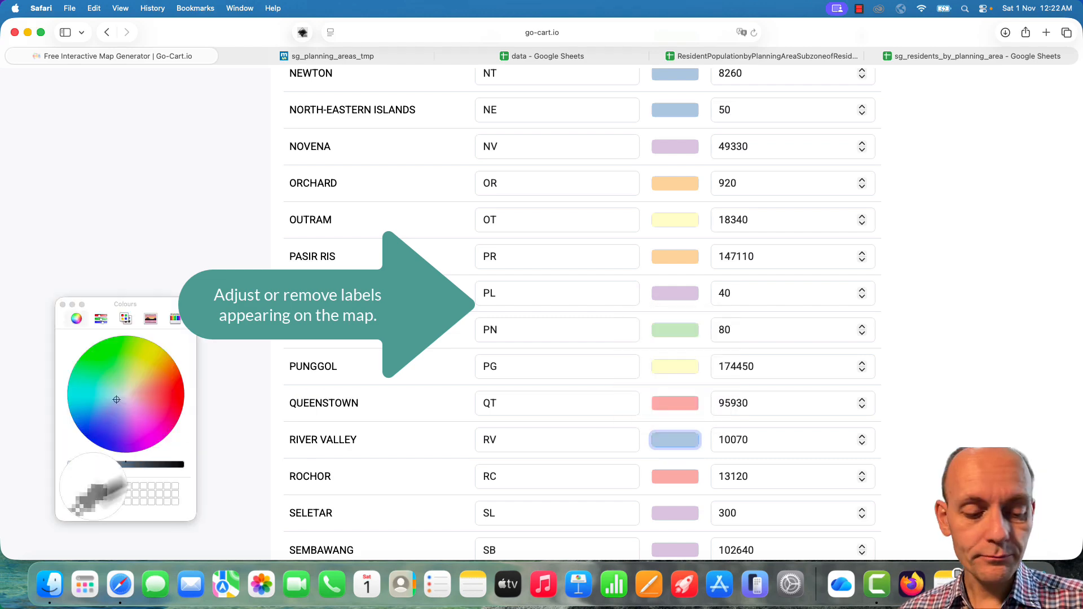
click(672, 370)
- Regenerate the visualization with the custom colors and download the population cartogram as an SVG file
scroll(79, 164, up, 15)
click(40, 203)
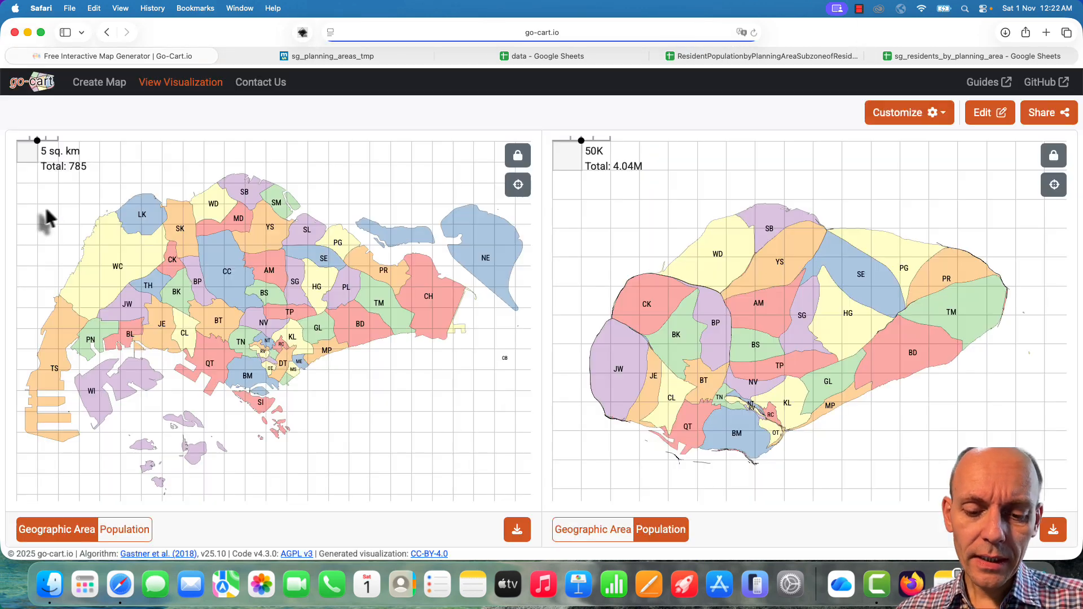
click(1047, 541)
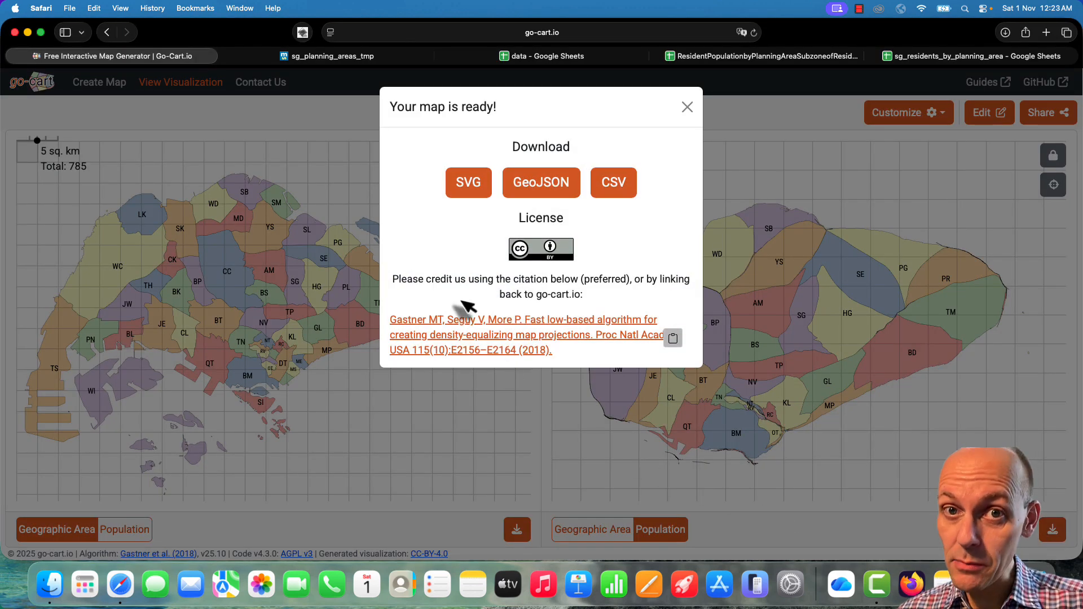
click(475, 184)
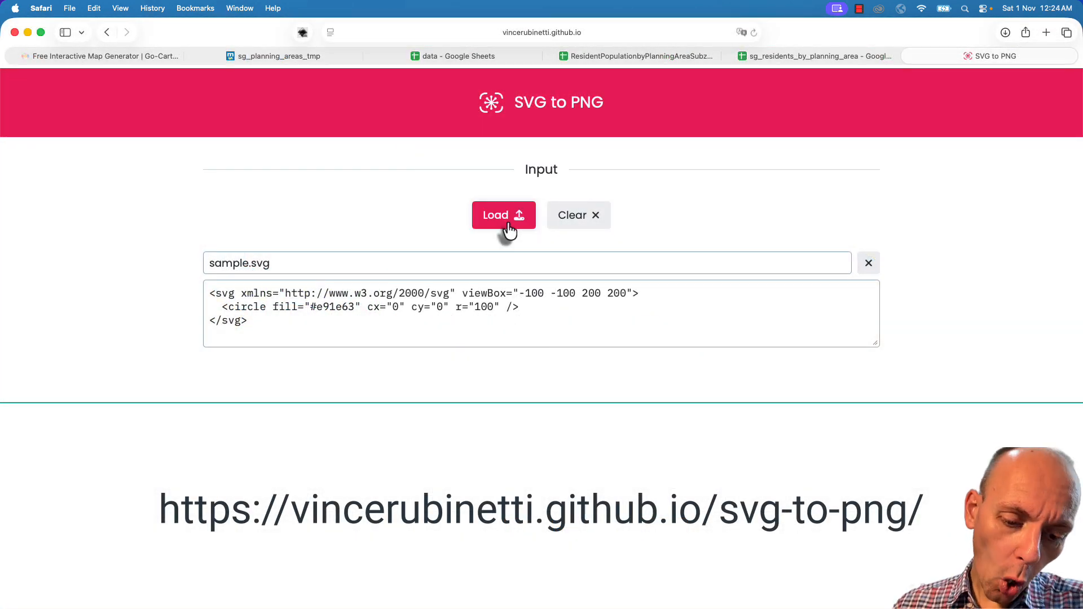
- Switch to the SVG to PNG web converter and load Population.svg from the Downloads folder
click(508, 223)
click(469, 251)
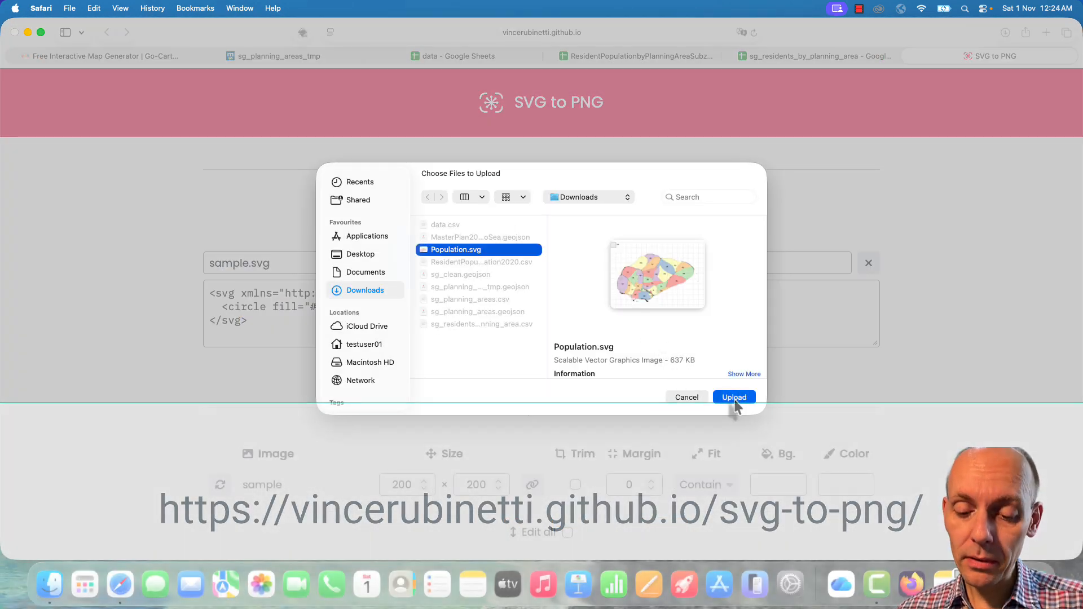
click(735, 398)
- Set the output width of the Population image to 2048 pixels
click(402, 485)
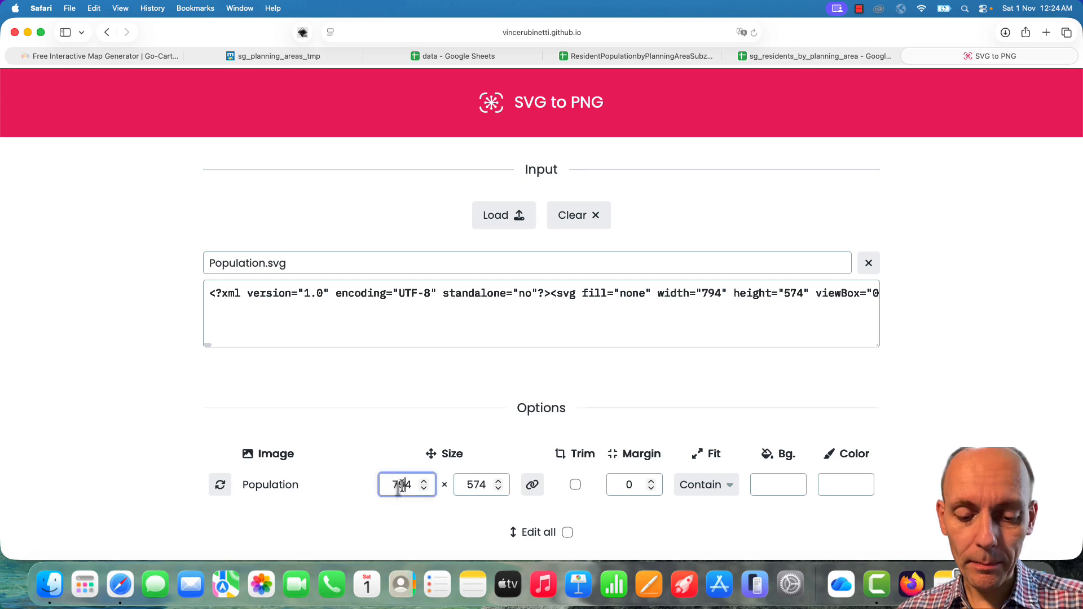
double_click(402, 485)
text(2048)
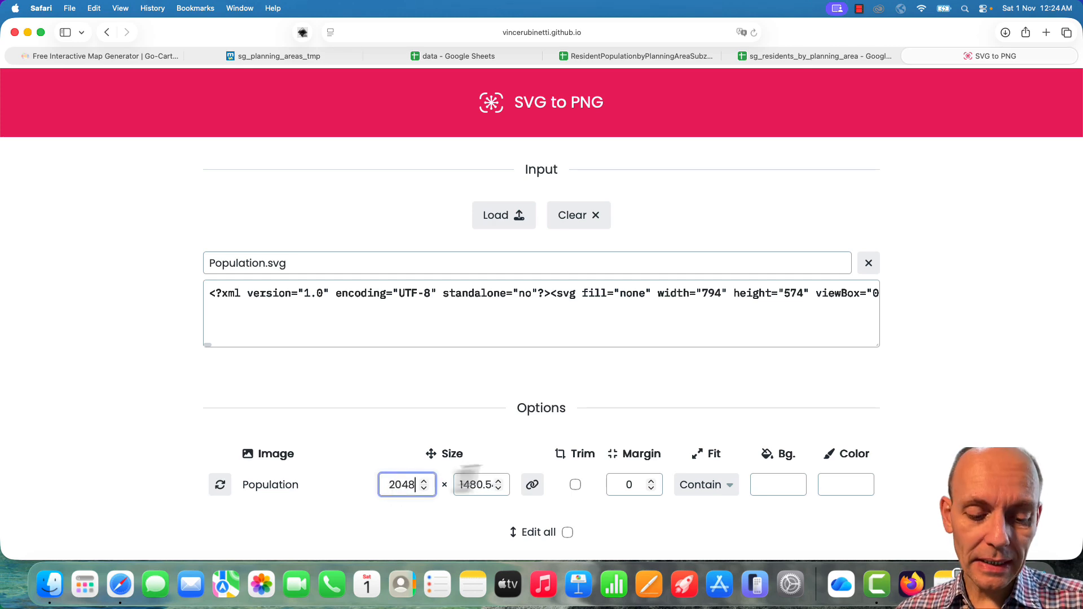
- Examine the preview of the converted Population.png in the converter's output
scroll(502, 456, down, 1)
scroll(502, 455, down, 10)
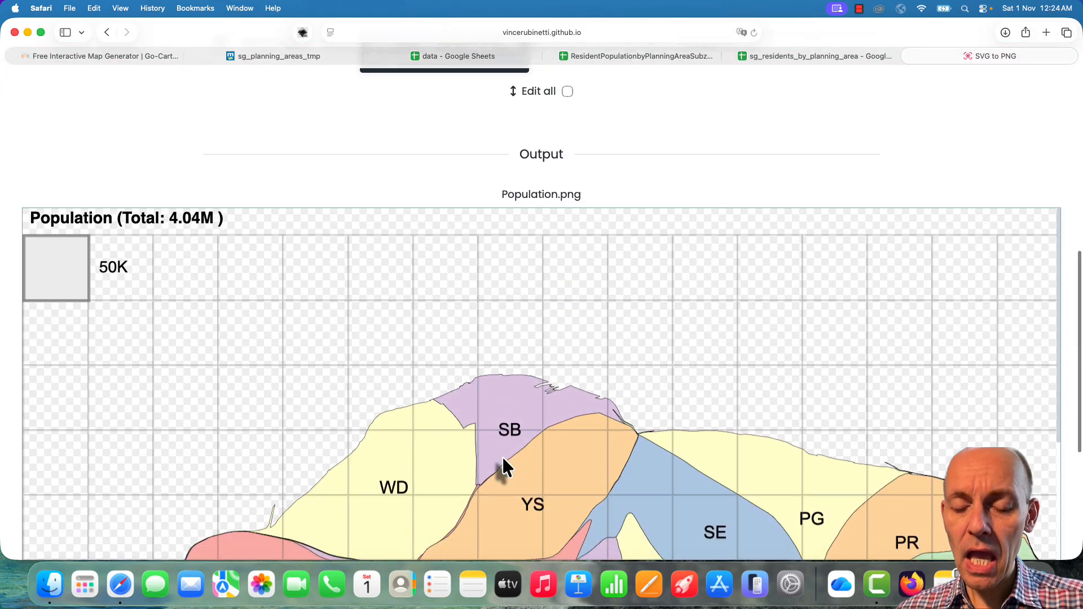
scroll(503, 457, down, 5)
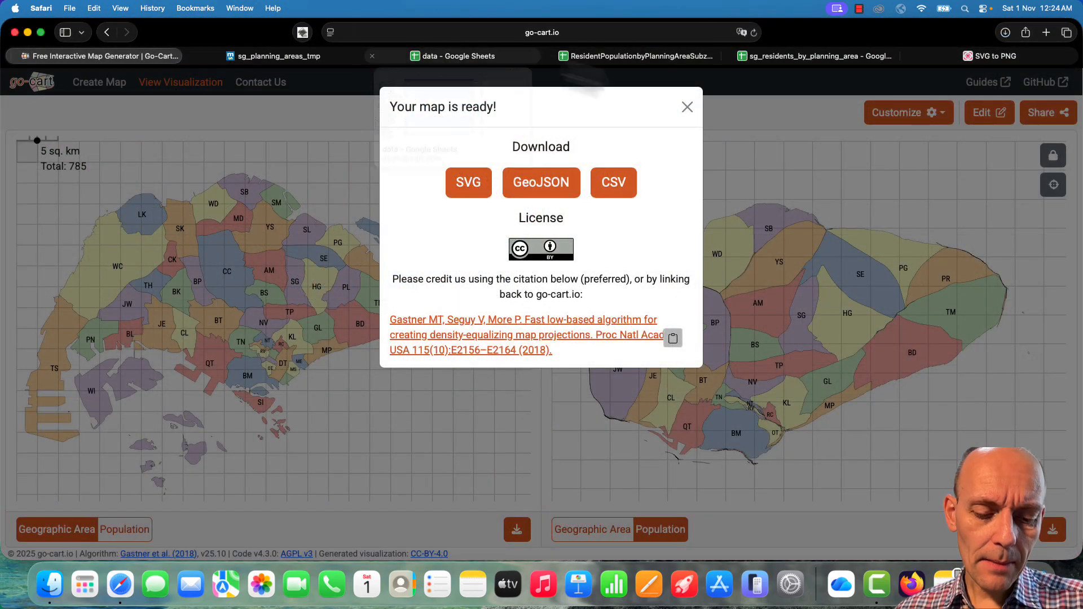
- Switch to go-cart.io, reopen the Singapore map for editing, and regenerate the visualization with Population set to Non-Contiguous
click(687, 108)
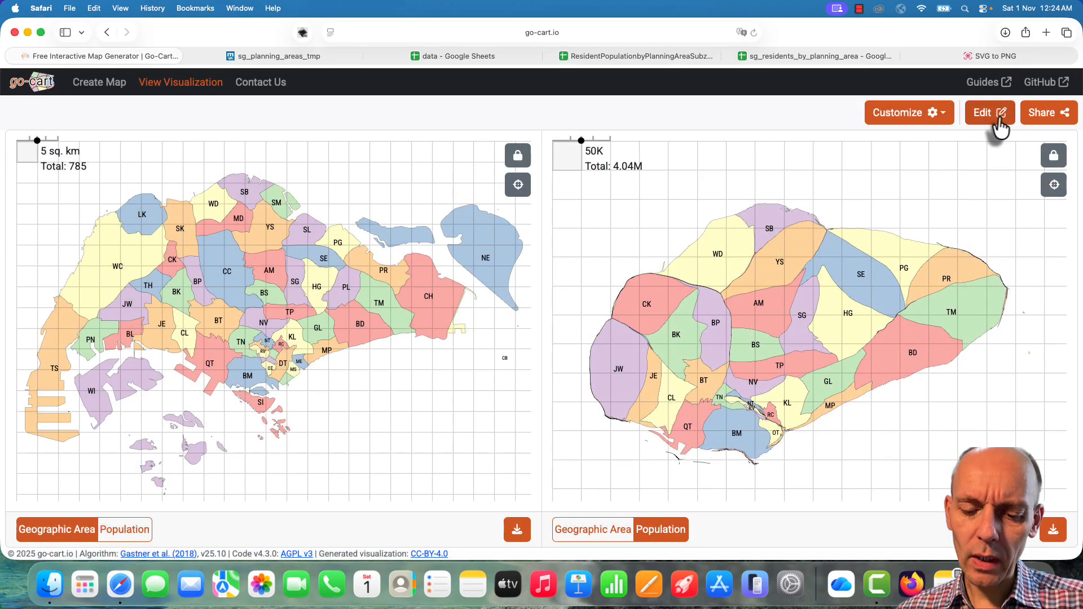
click(999, 117)
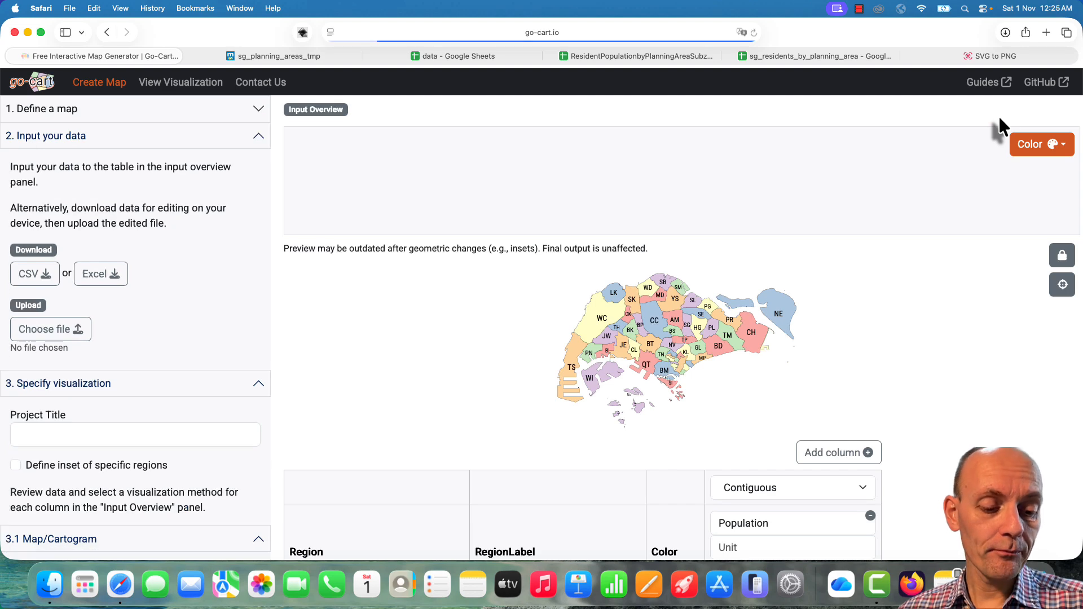
click(834, 486)
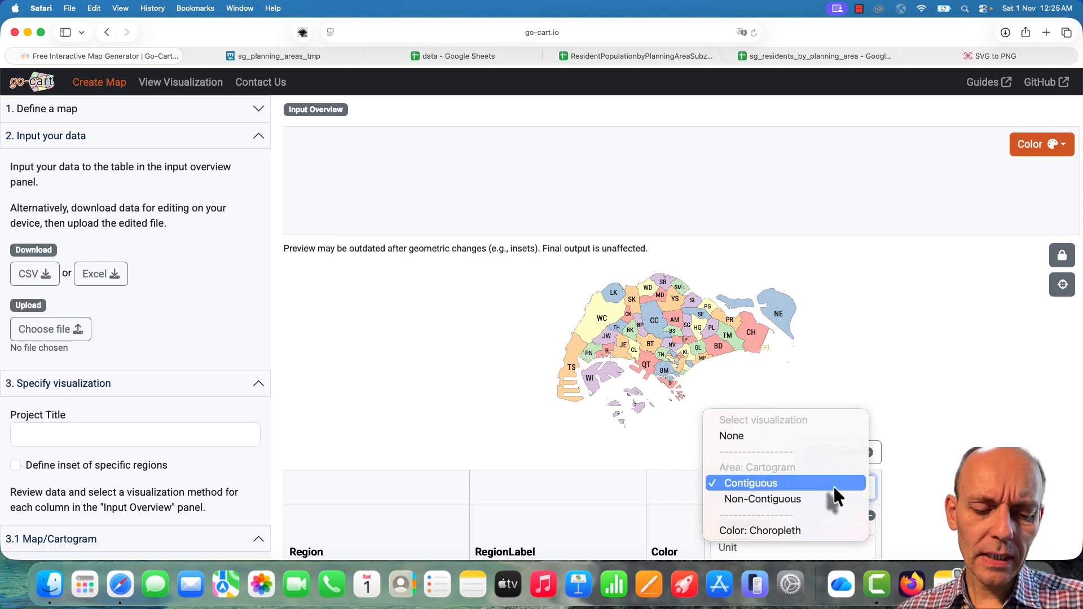
click(824, 498)
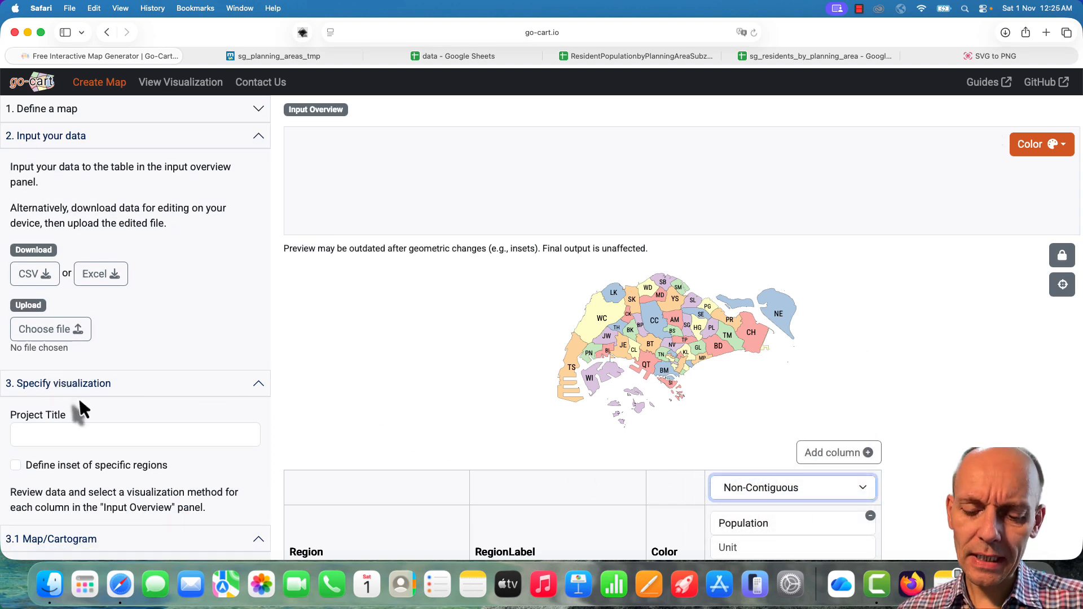
scroll(79, 398, down, 15)
scroll(78, 378, up, 1)
click(47, 247)
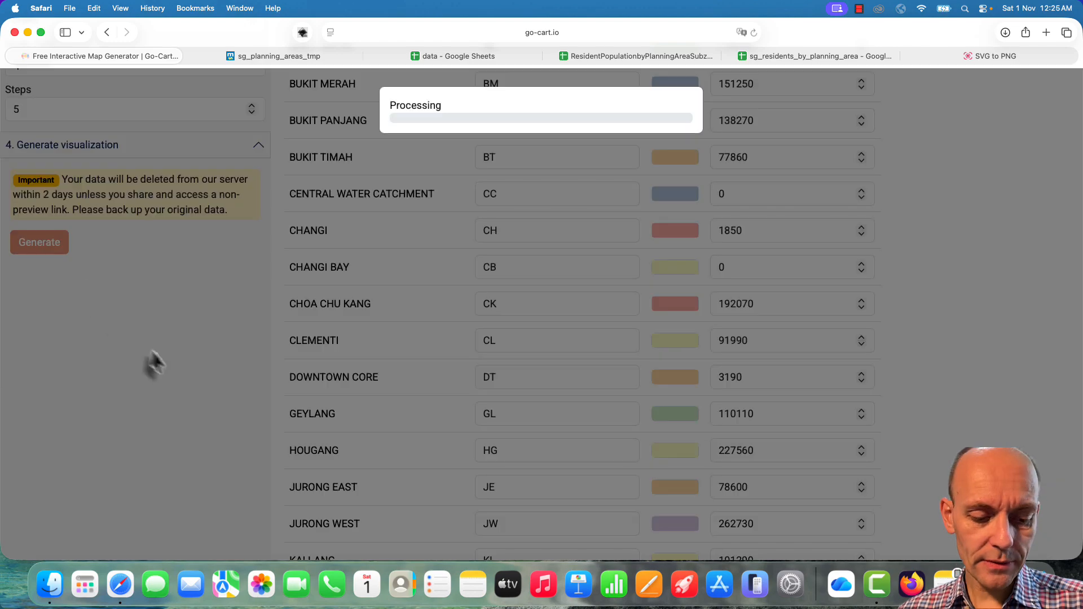